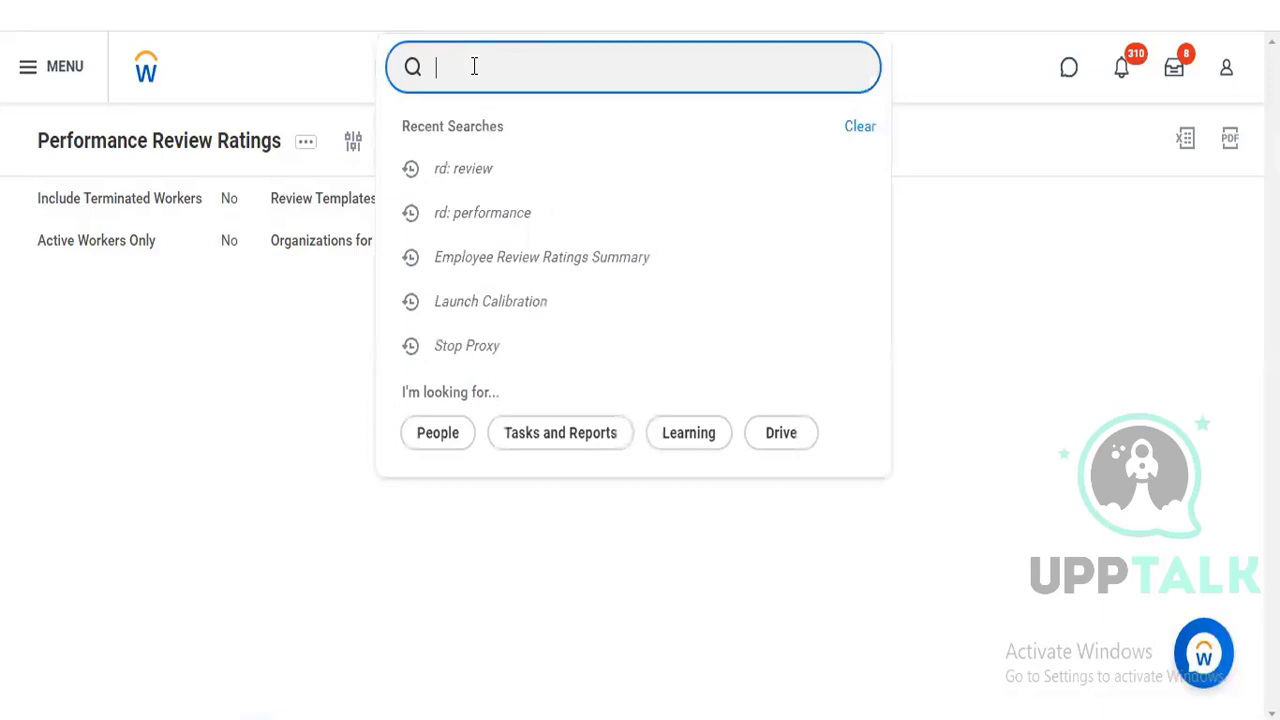
Search for "bp: talent review" and open the Talent Review (Default Definition) business process definition.
type("bp: talent")
key("BackSpace")
key("BackSpace")
key("BackSpace")
key("BackSpace")
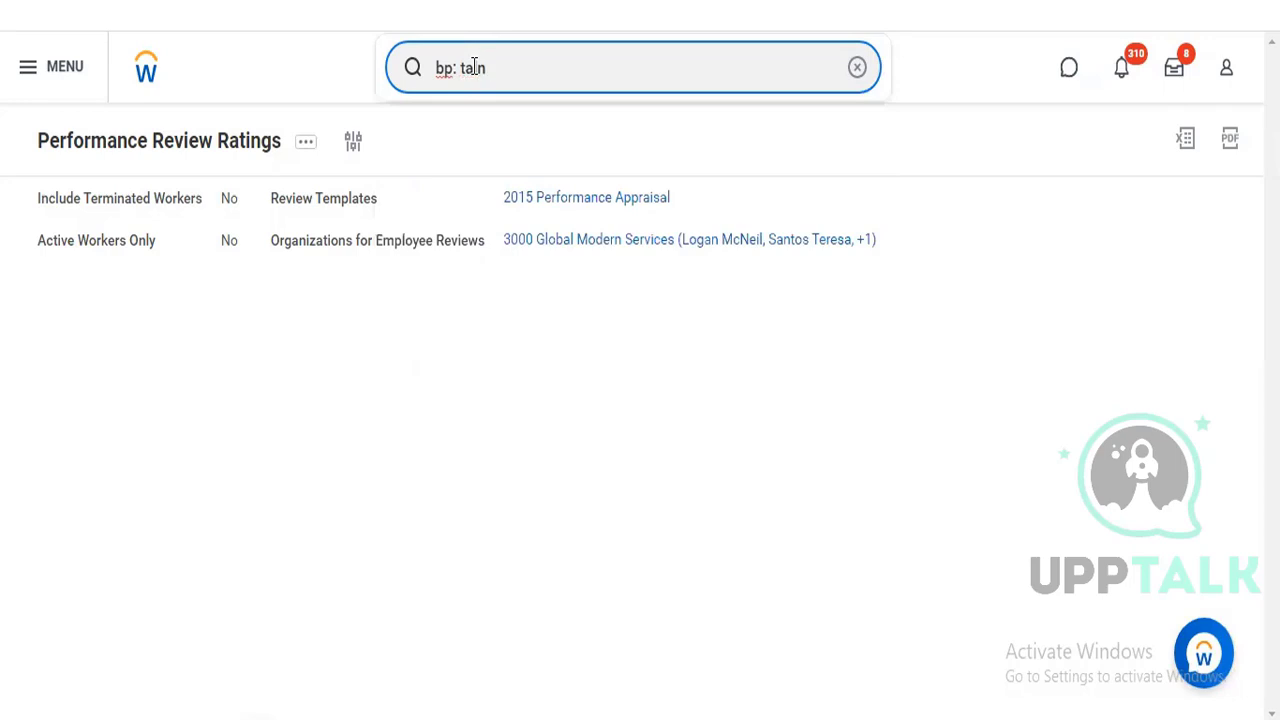
type("lent review")
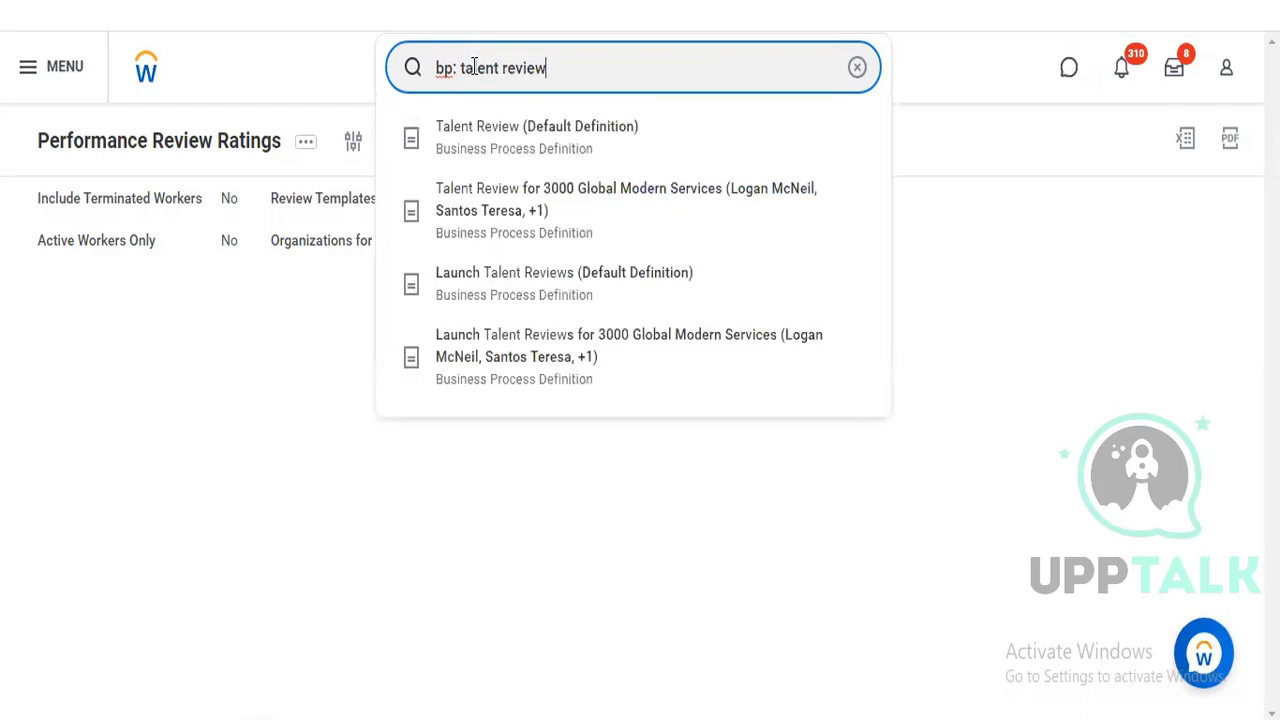
left_click(488, 133)
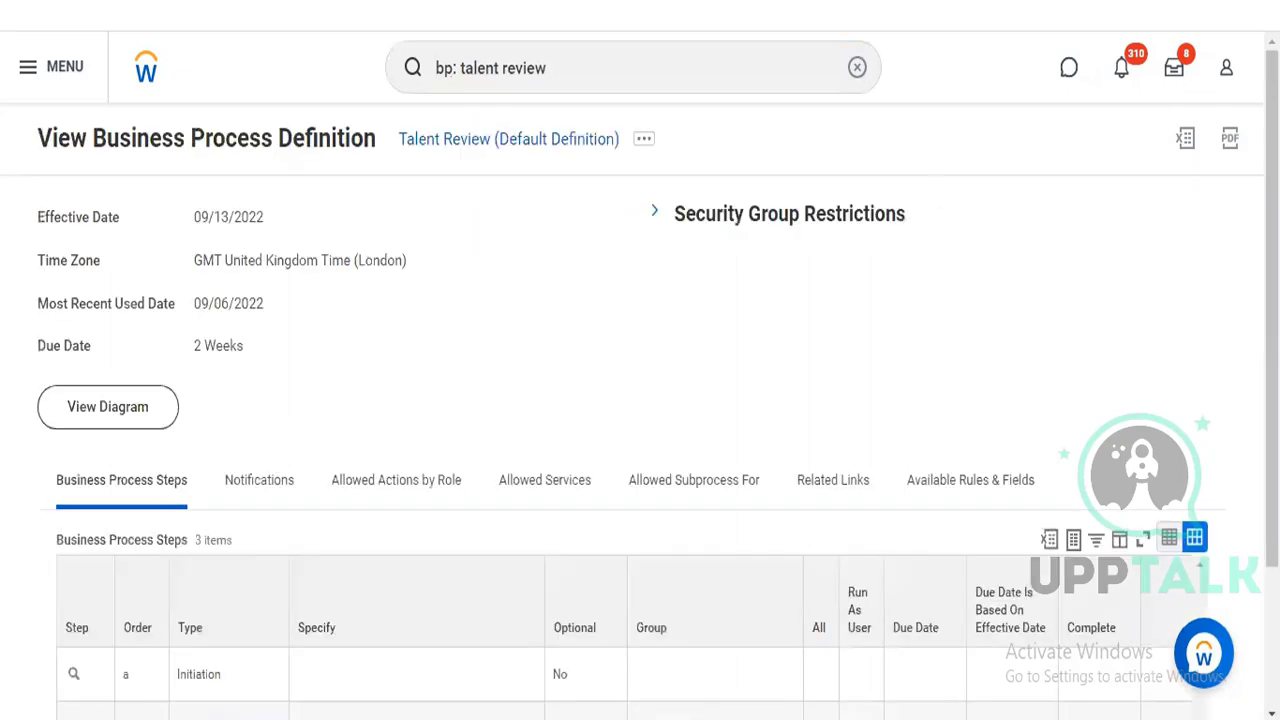
Review the Talent Review business process steps and open the definition for editing with effective date 09/13/2022.
scroll(640, 400, "down", 1)
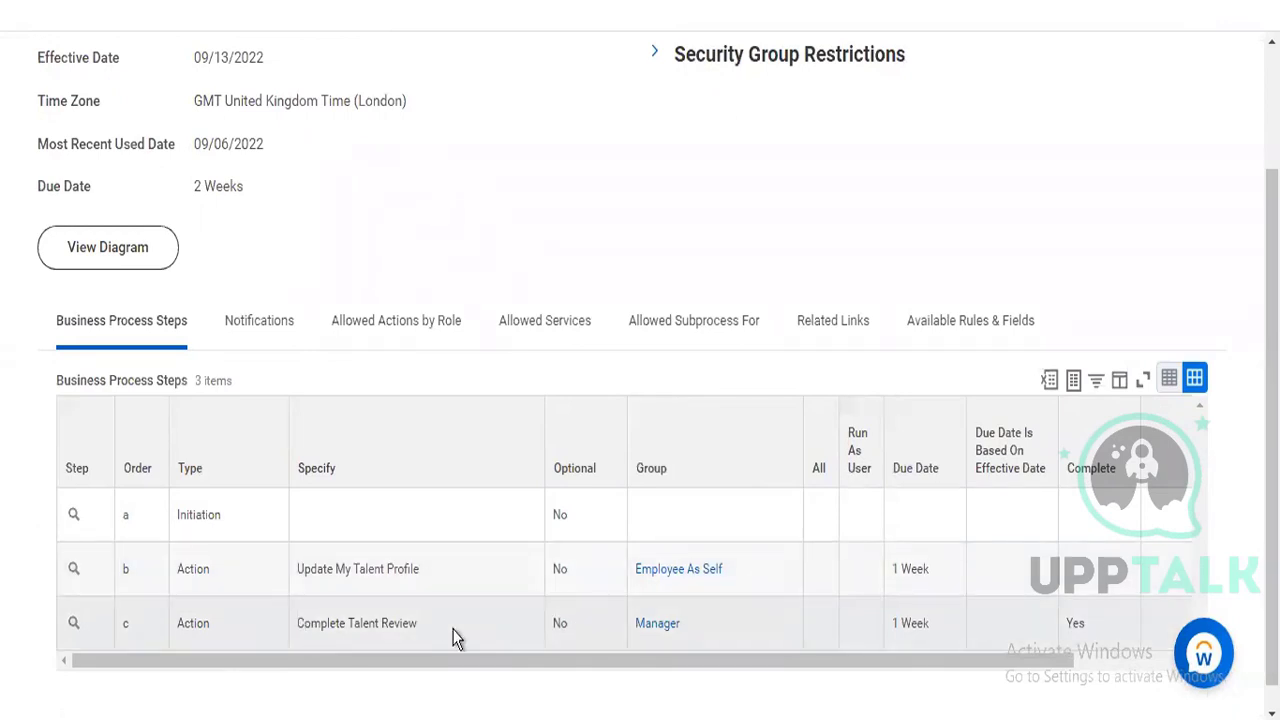
scroll(1020, 306, "up", 2)
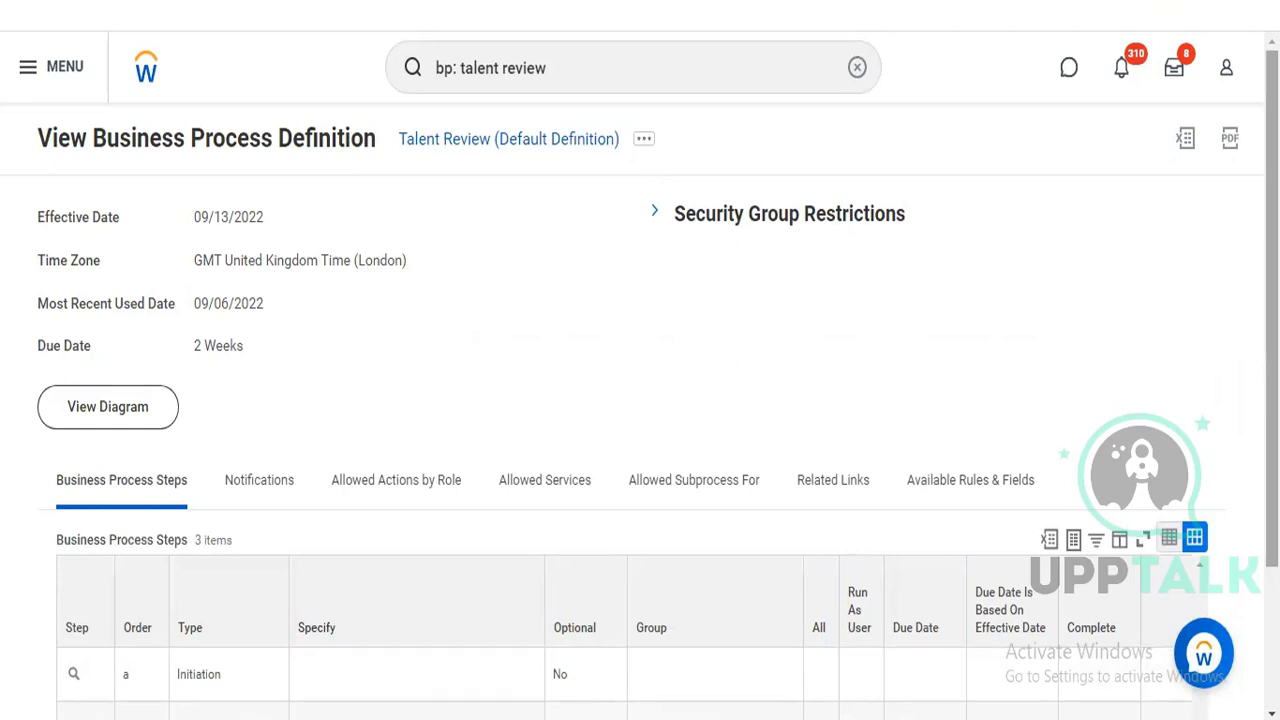
scroll(640, 400, "down", 2)
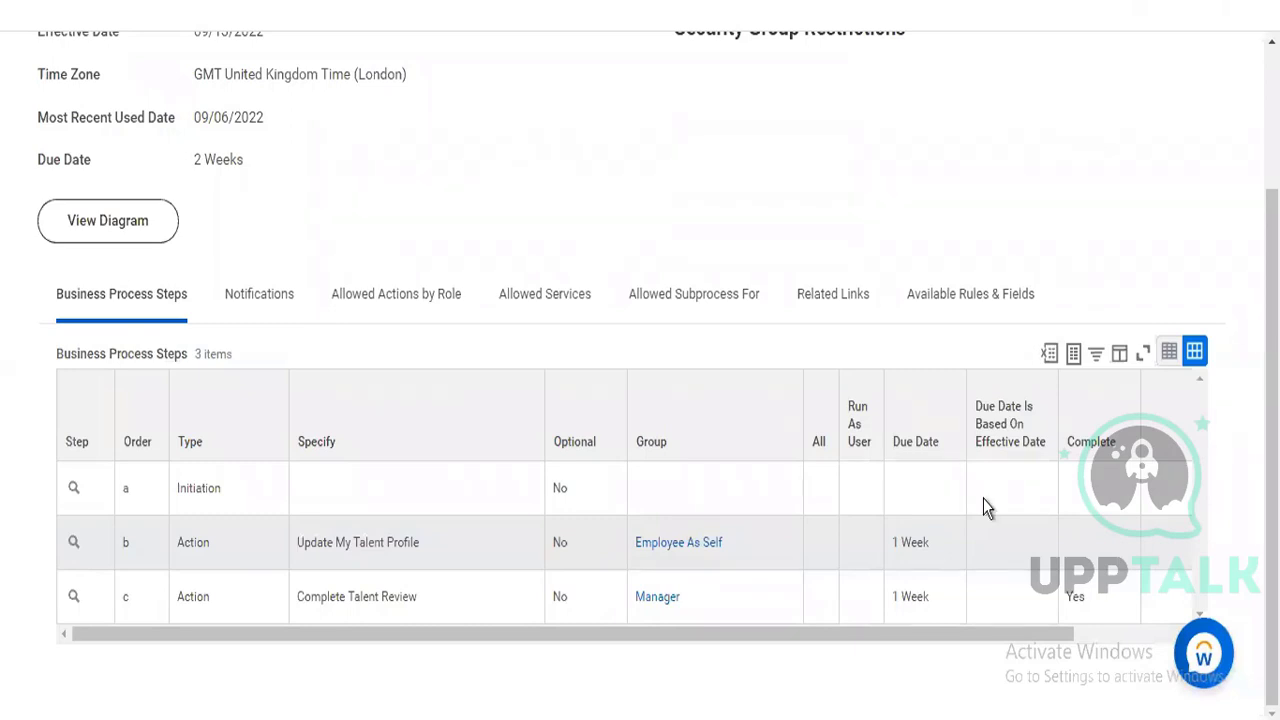
scroll(806, 220, "up", 2)
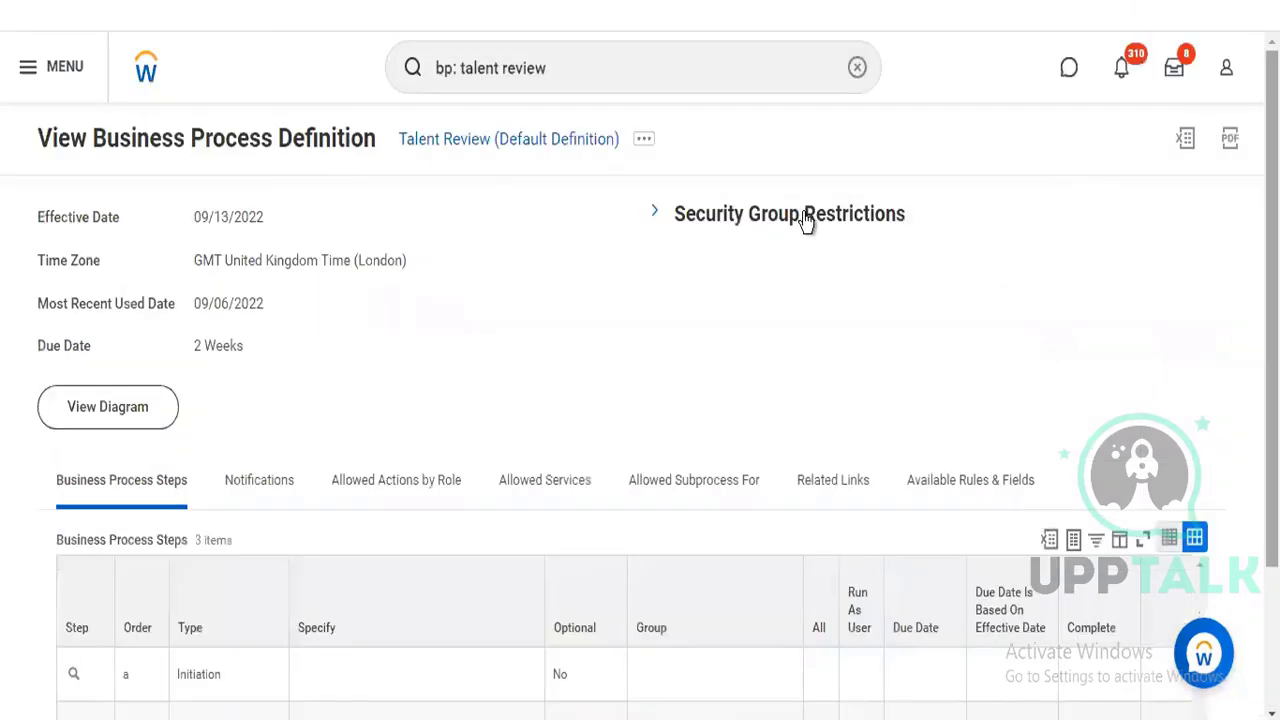
left_click(646, 143)
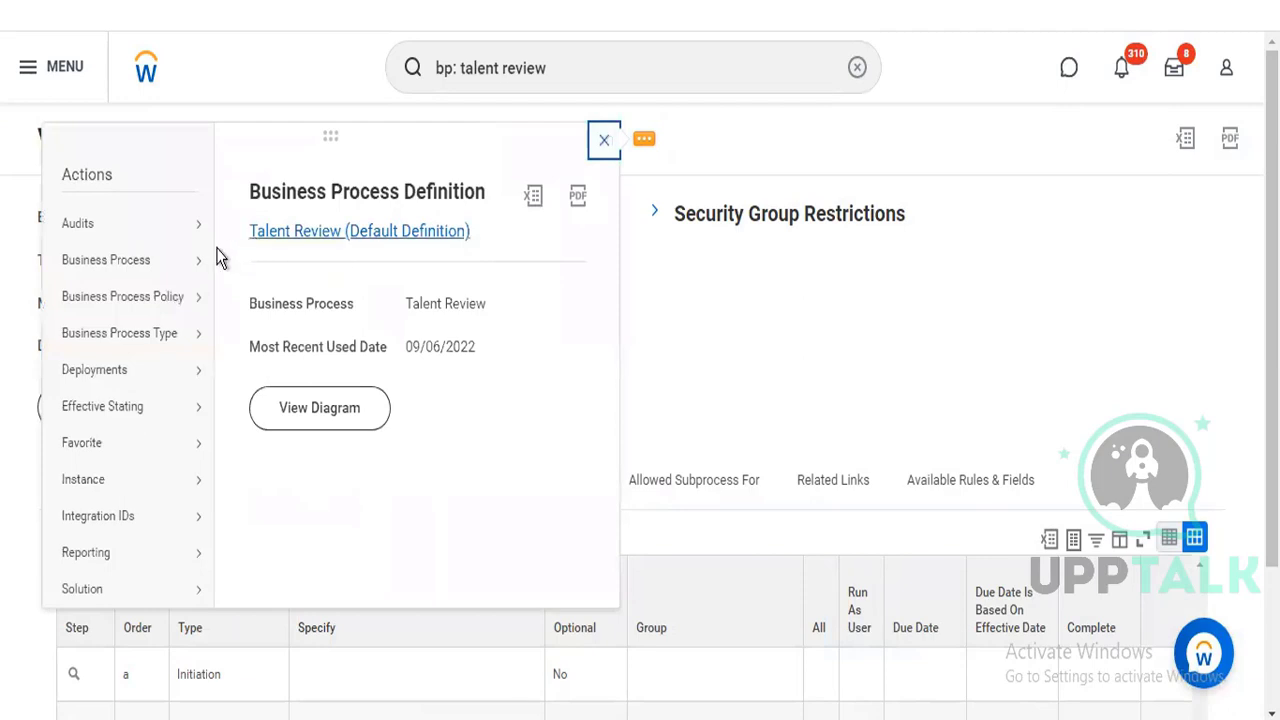
mouse_move(194, 268)
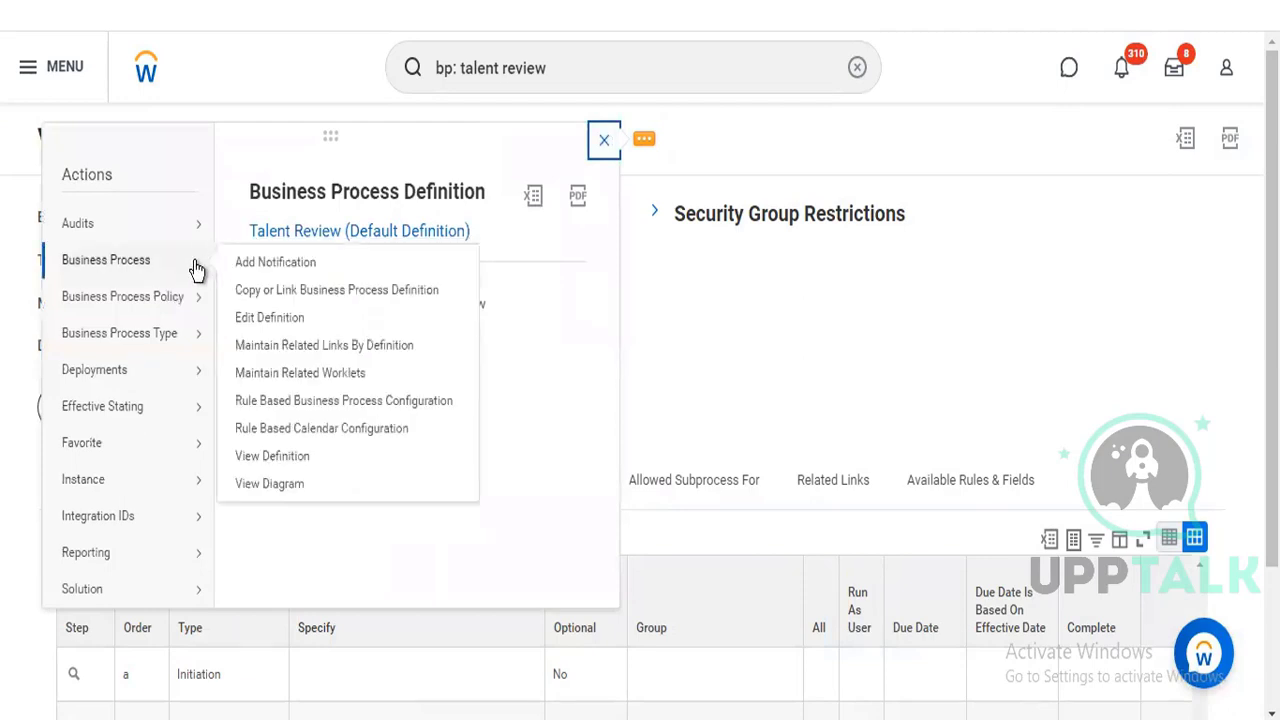
left_click(260, 316)
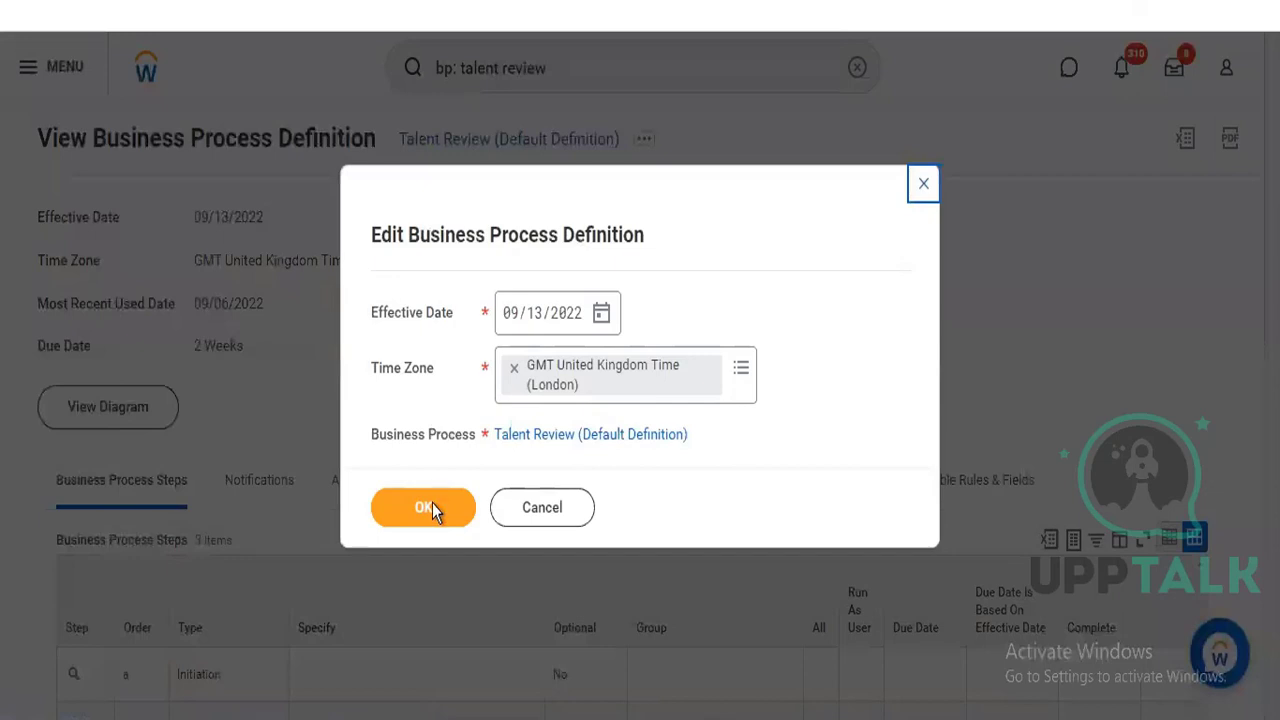
left_click(432, 507)
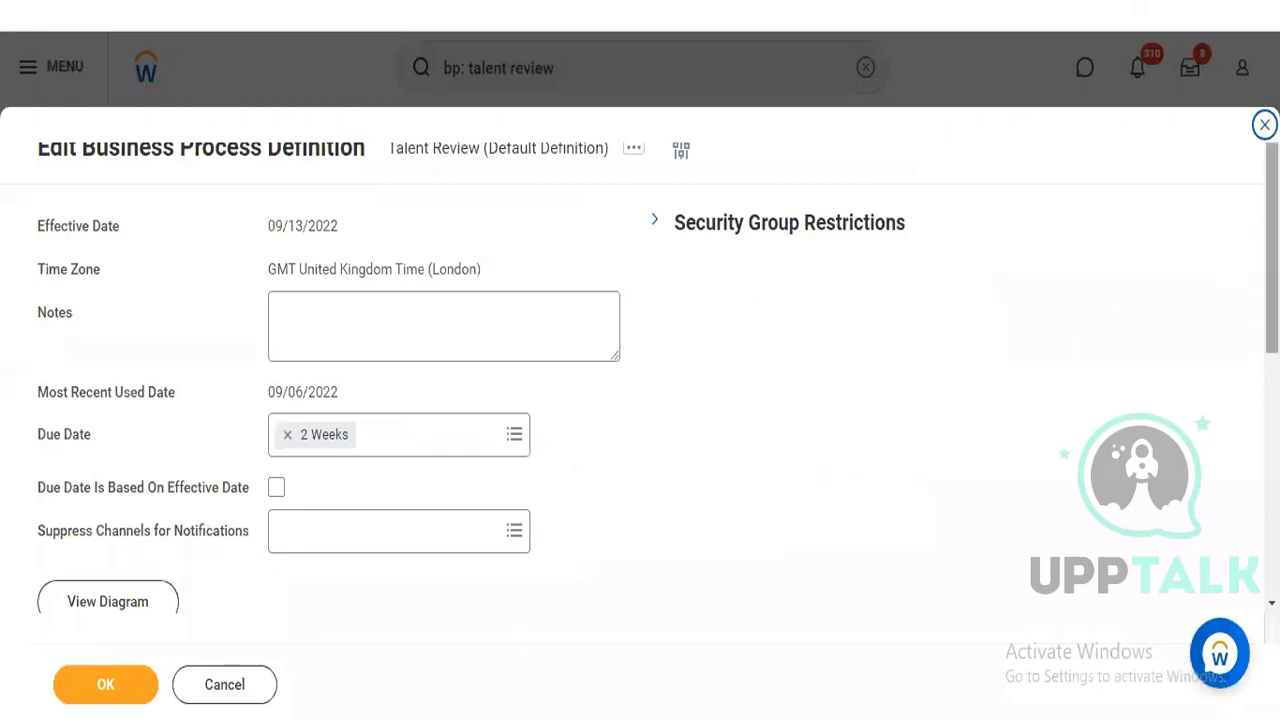
Add a business process step with order c and change the Complete Talent Review step's order to d.
scroll(640, 355, "down", 5)
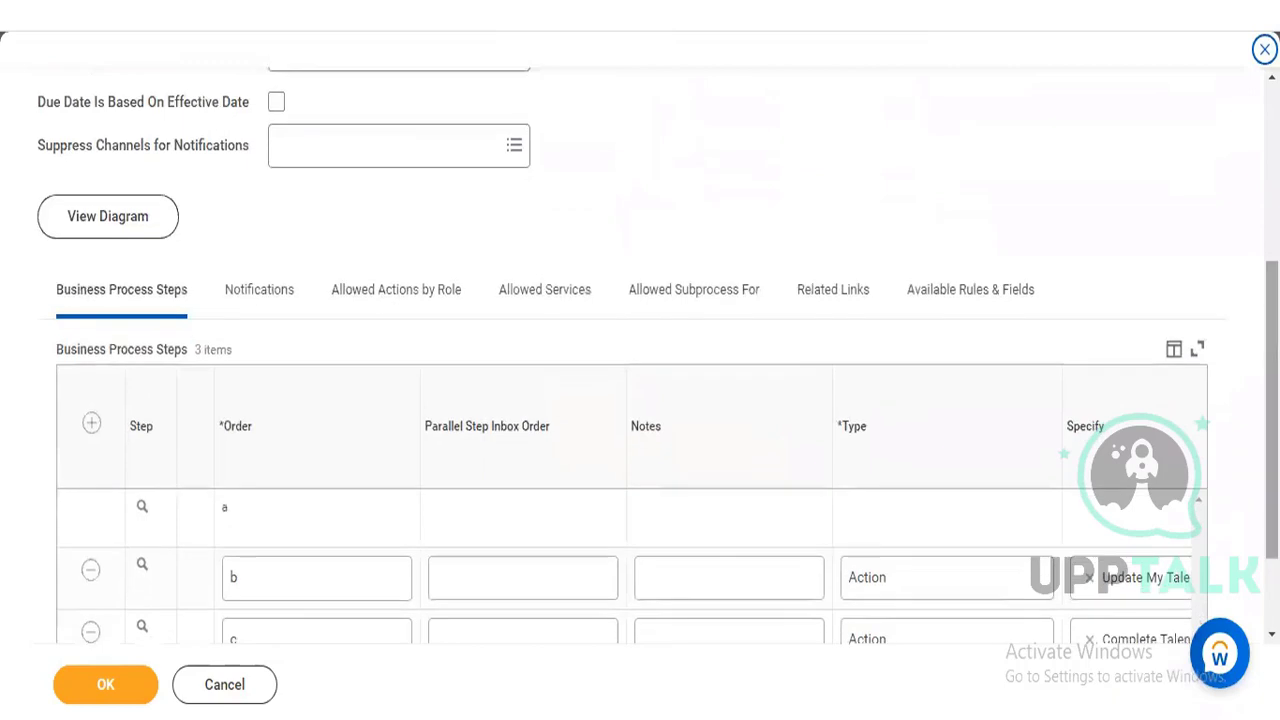
scroll(1155, 530, "down", 2)
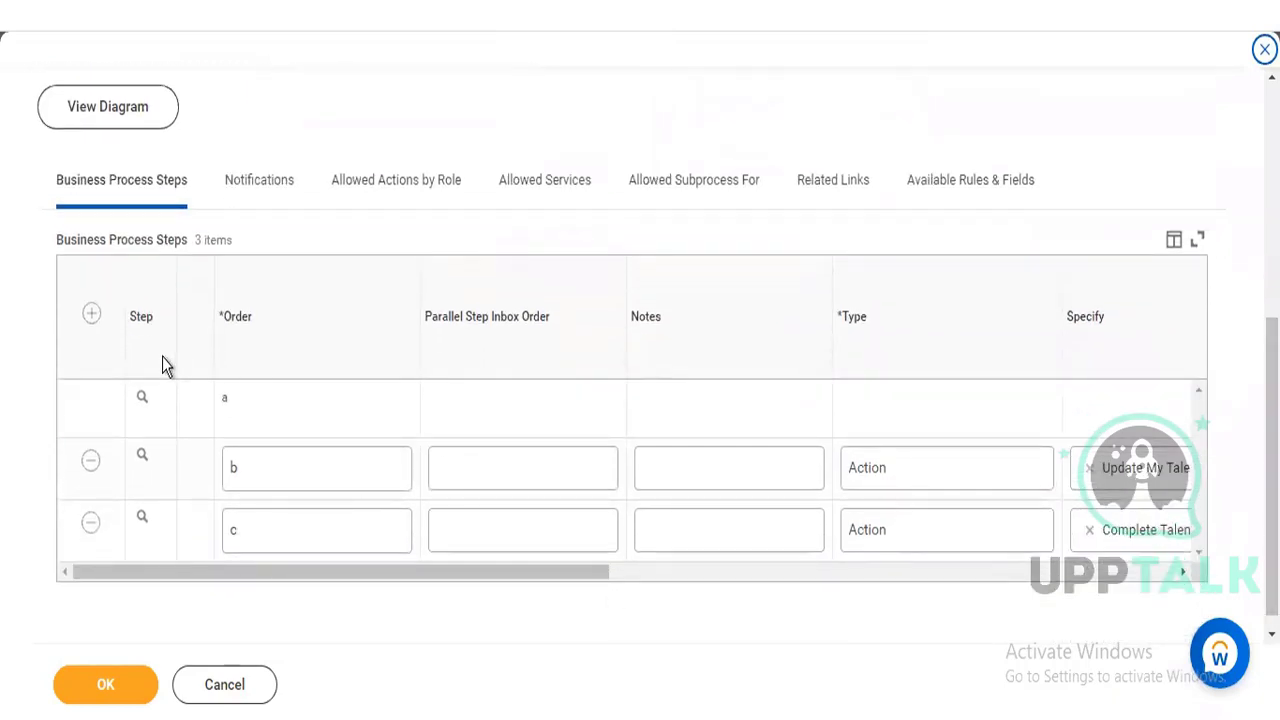
left_click(92, 316)
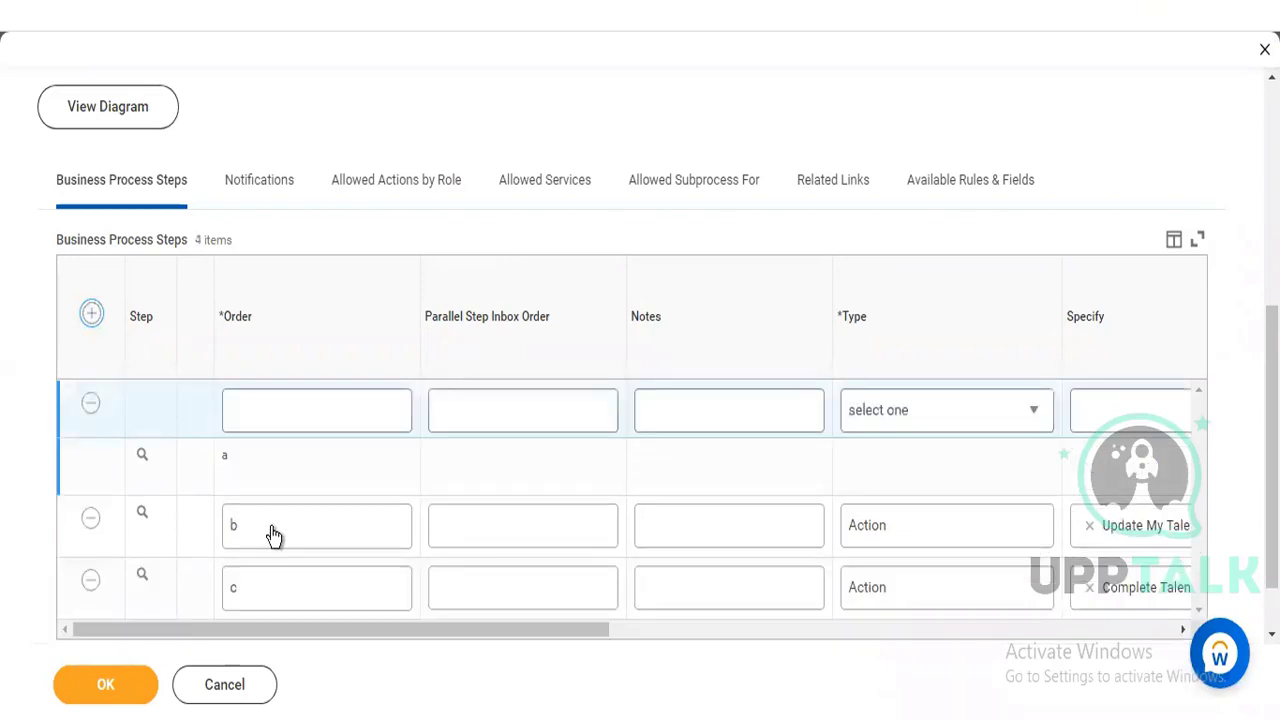
left_click(247, 588)
type("d")
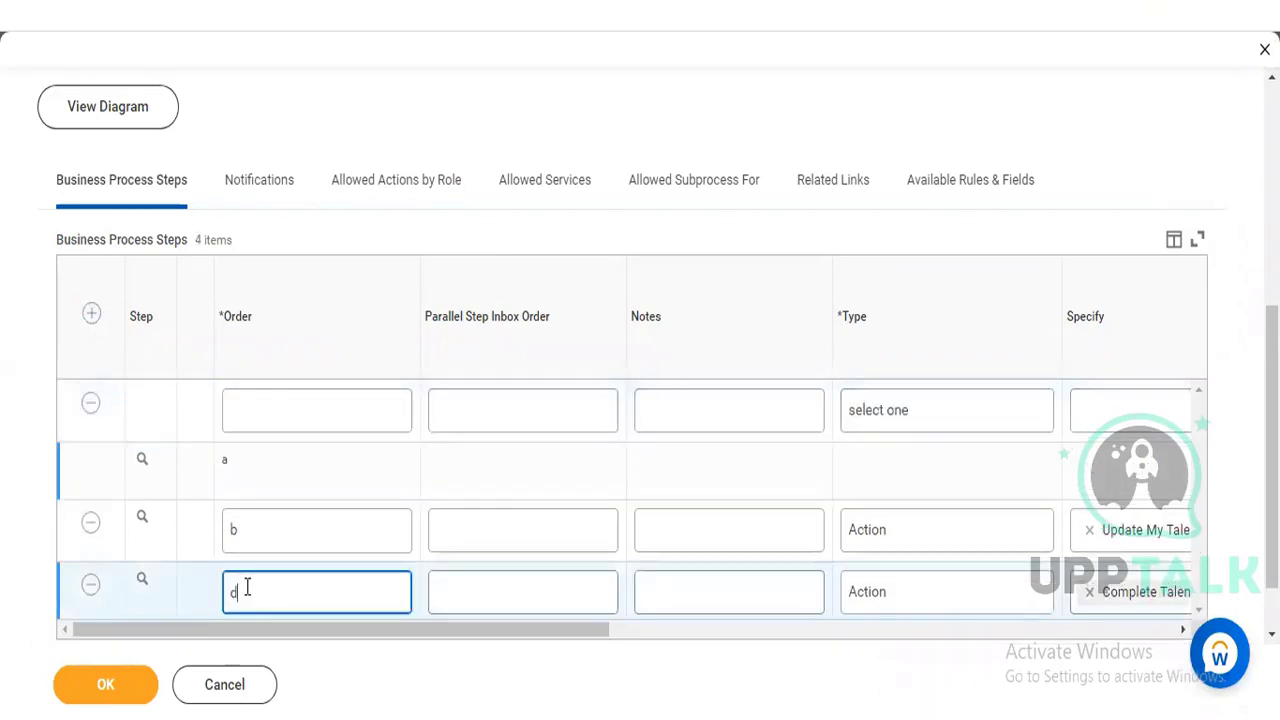
left_click(248, 410)
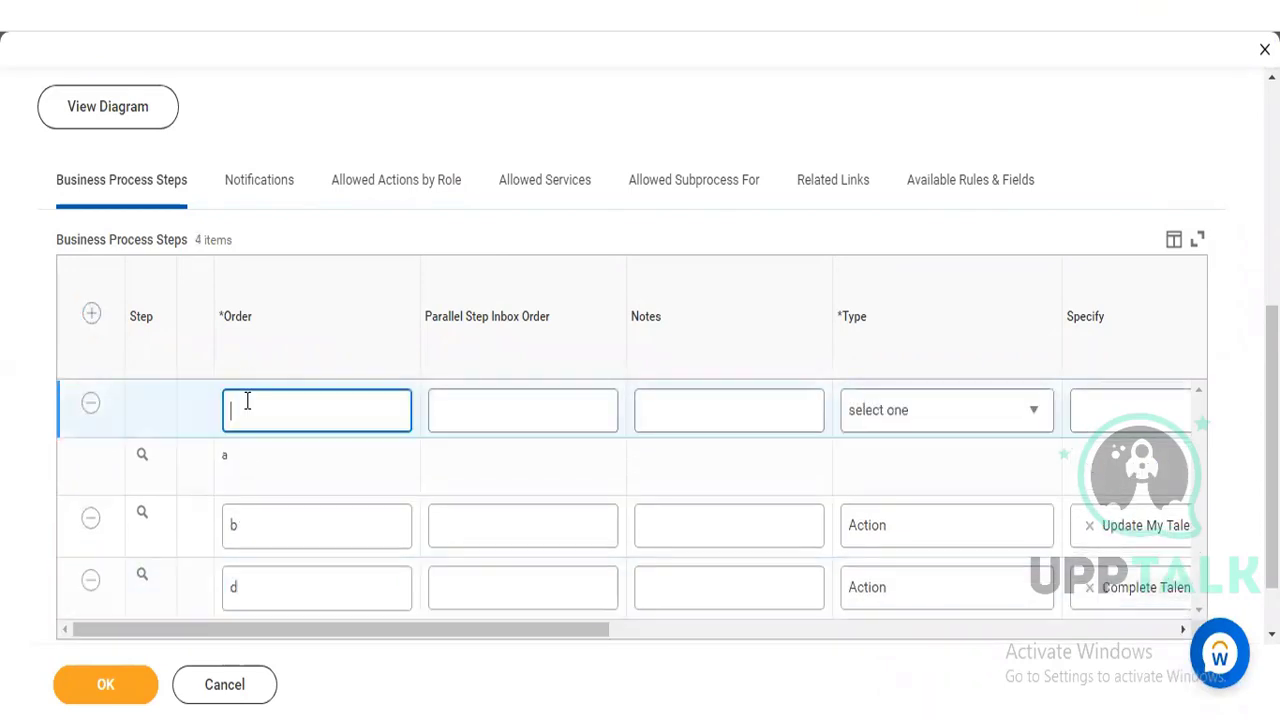
type("c")
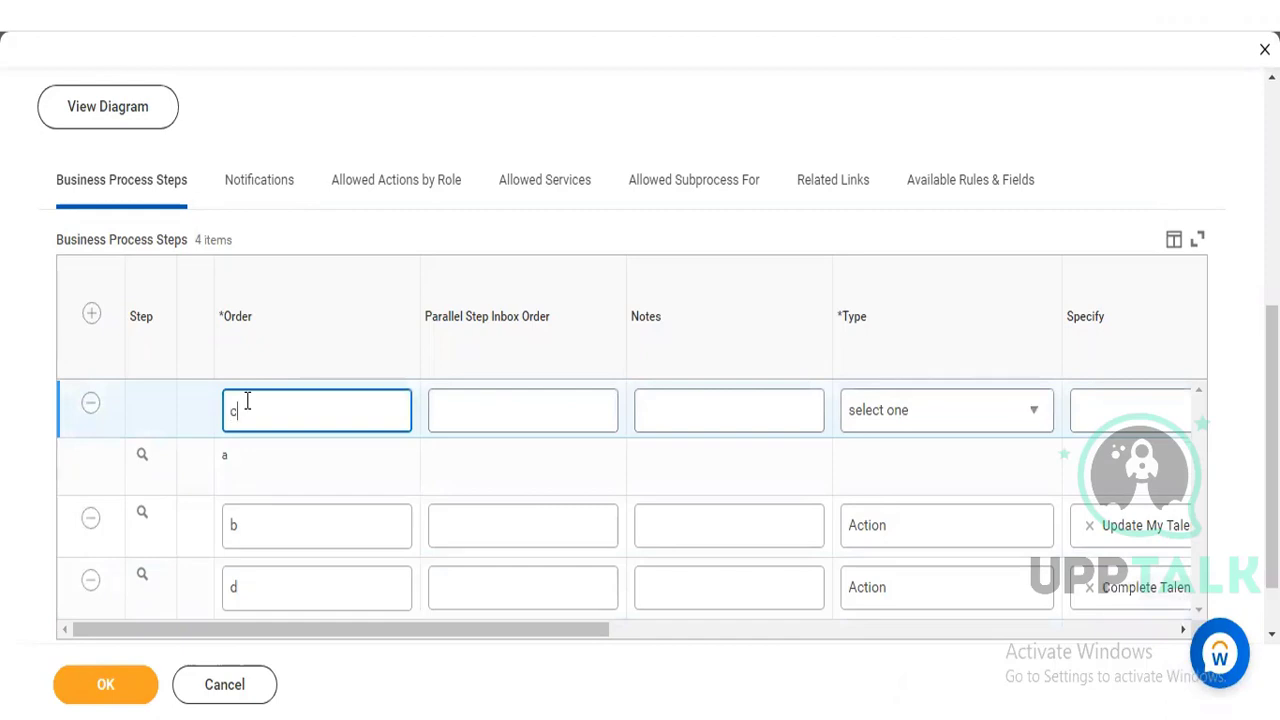
Remove the newly added order c row from the business process steps.
left_click(915, 410)
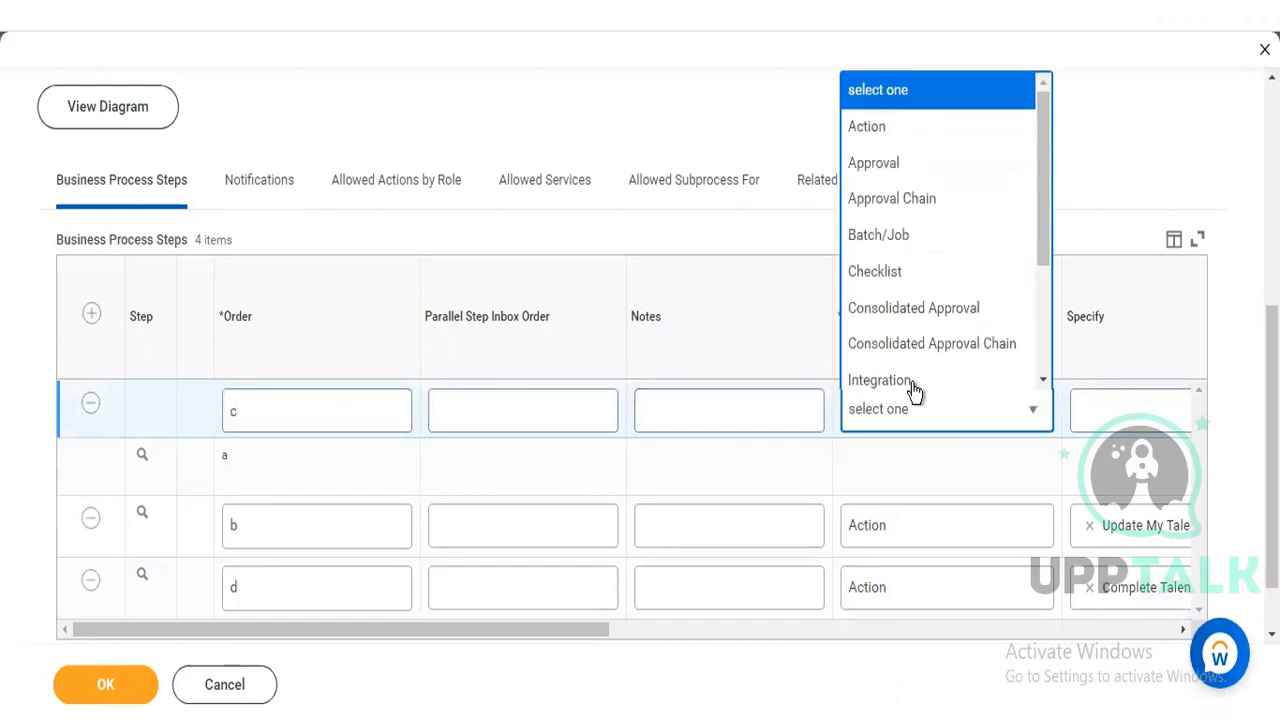
left_click(92, 403)
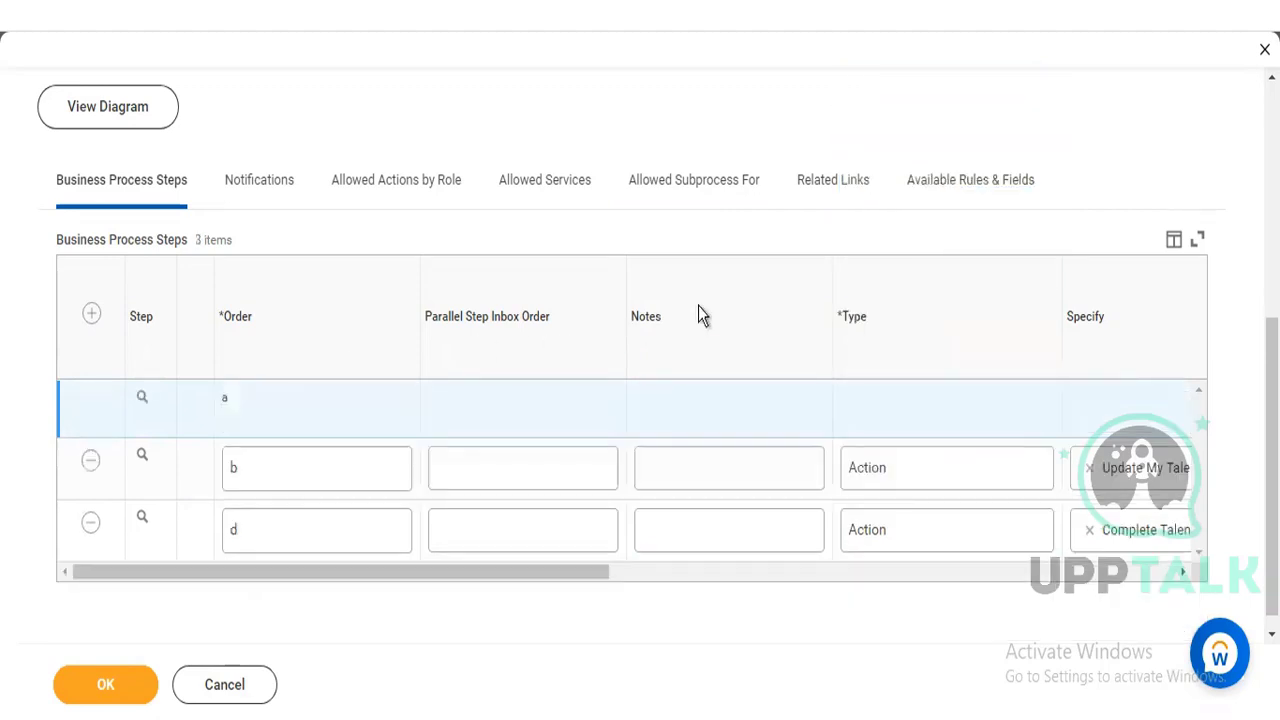
left_click_drag(526, 576, 612, 576)
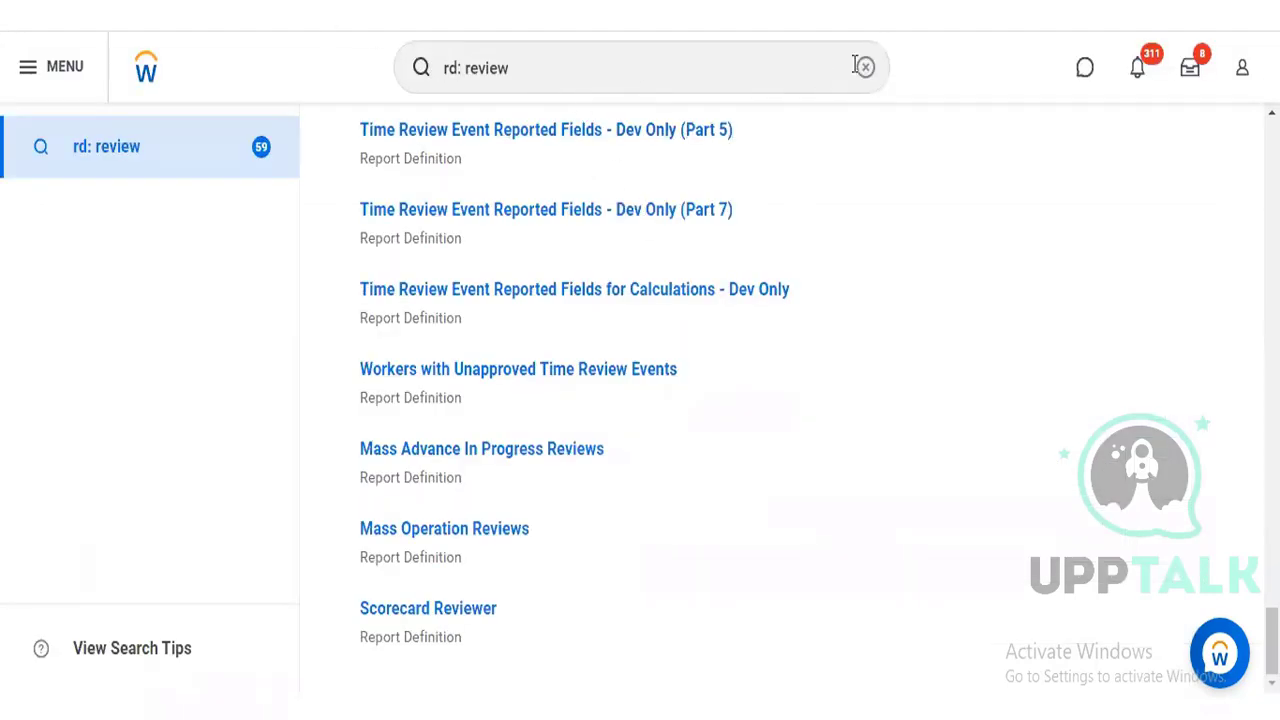
Search for the talent review start tasks and open Start Talent Review for Worker.
left_click(862, 66)
left_click(546, 77)
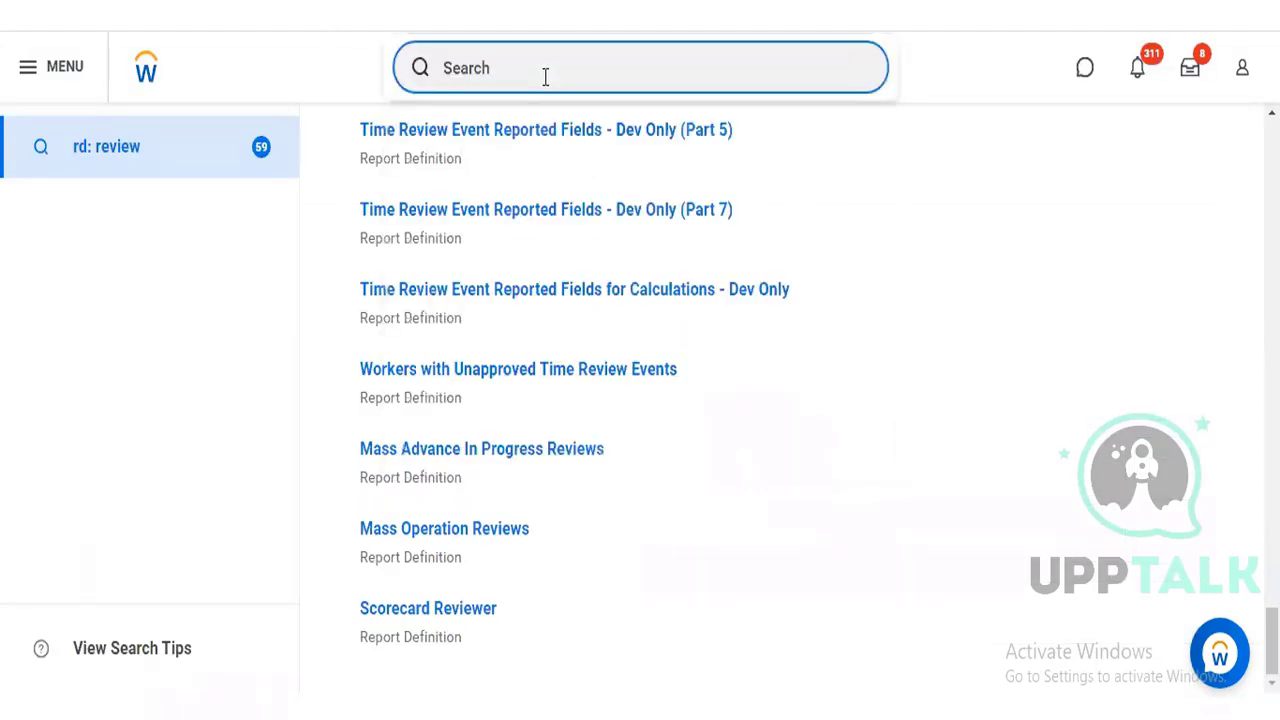
type("start tale")
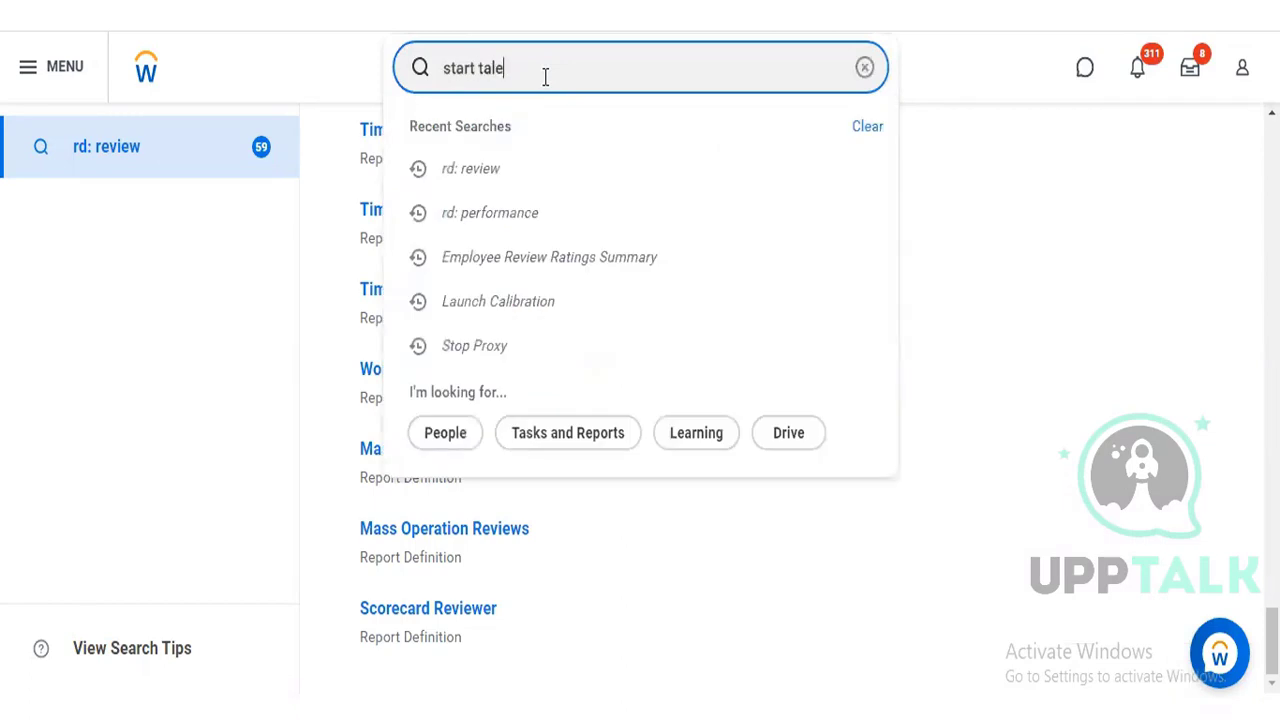
type("nt revie")
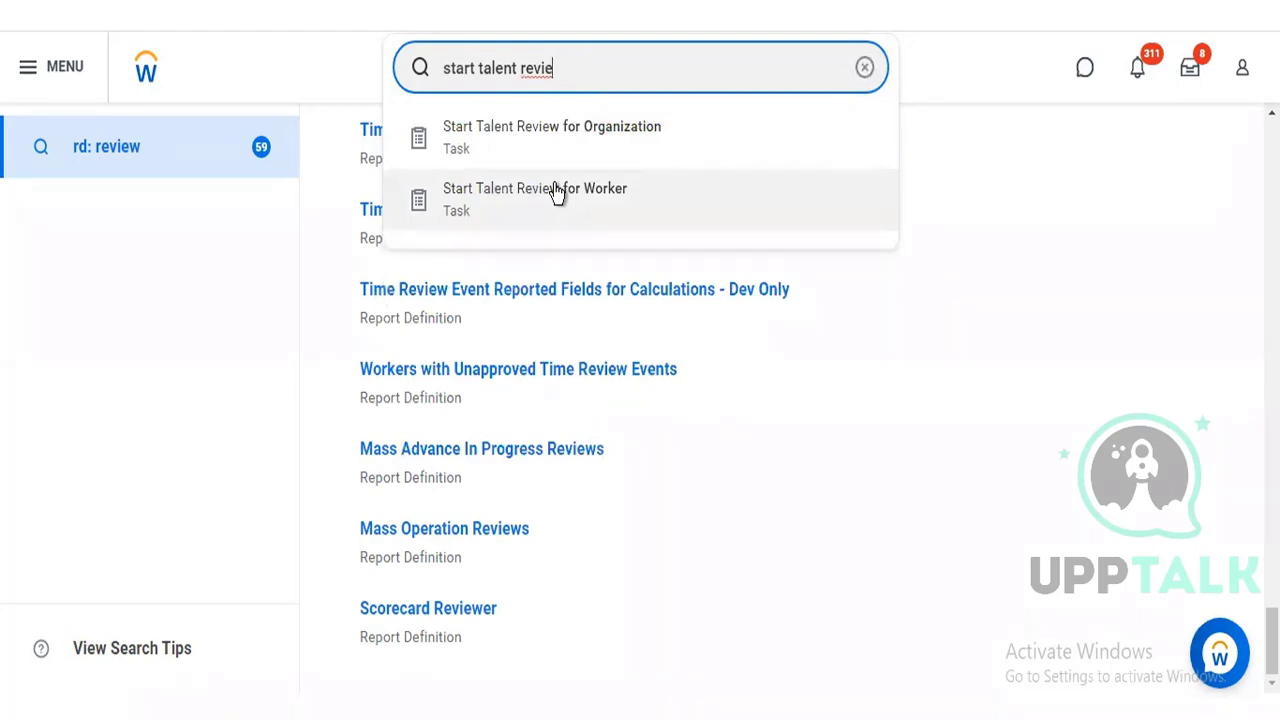
left_click(557, 192)
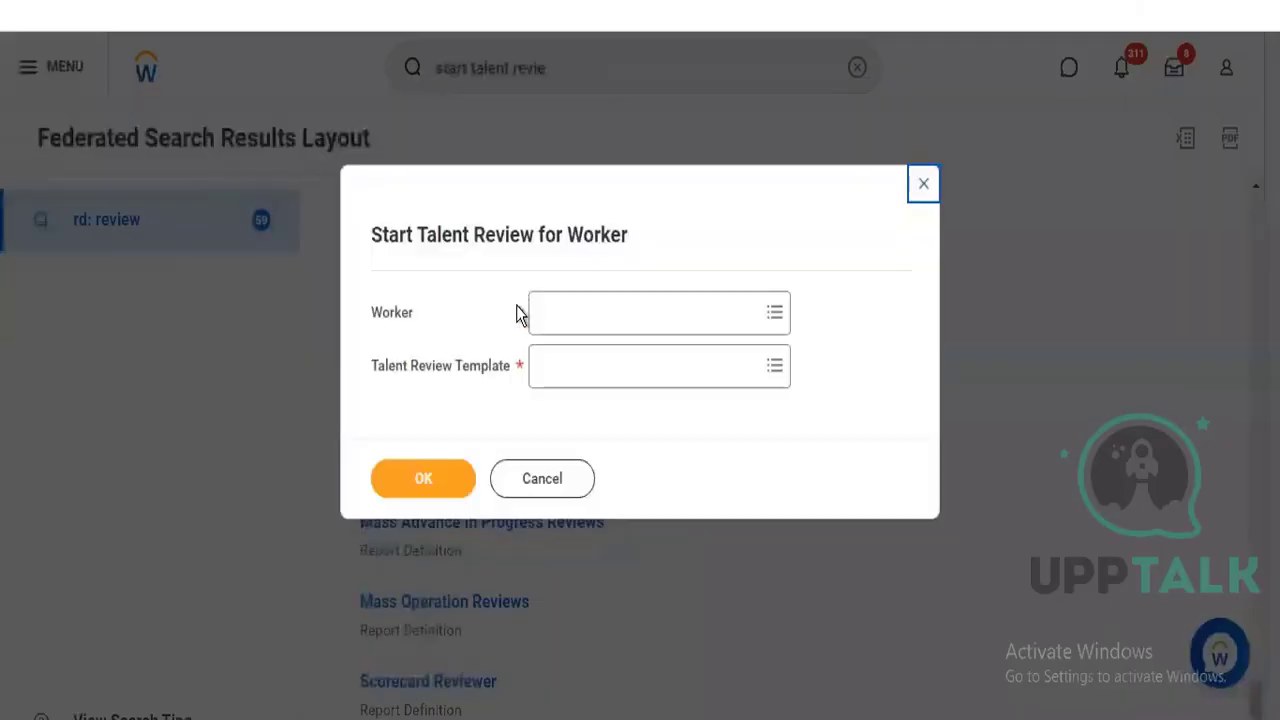
Try to select the on-leave Director, Payroll Operations as the worker, and clear that selection.
left_click(579, 318)
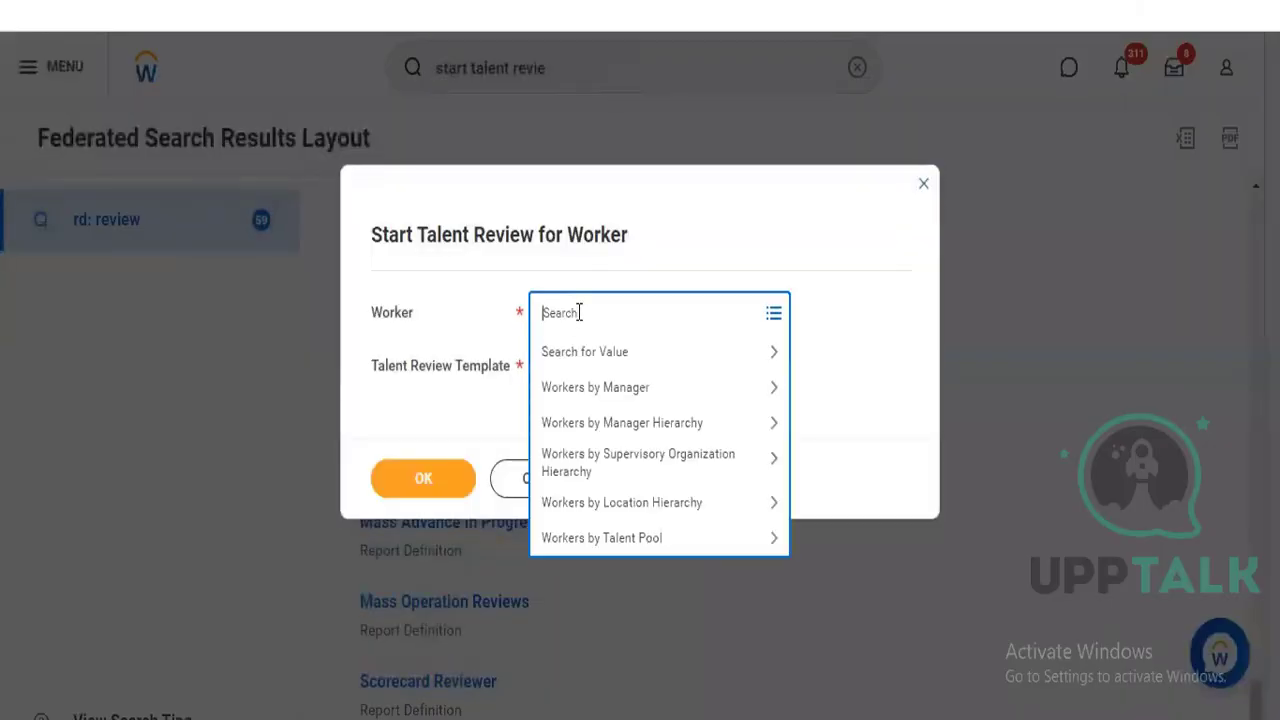
type("betty")
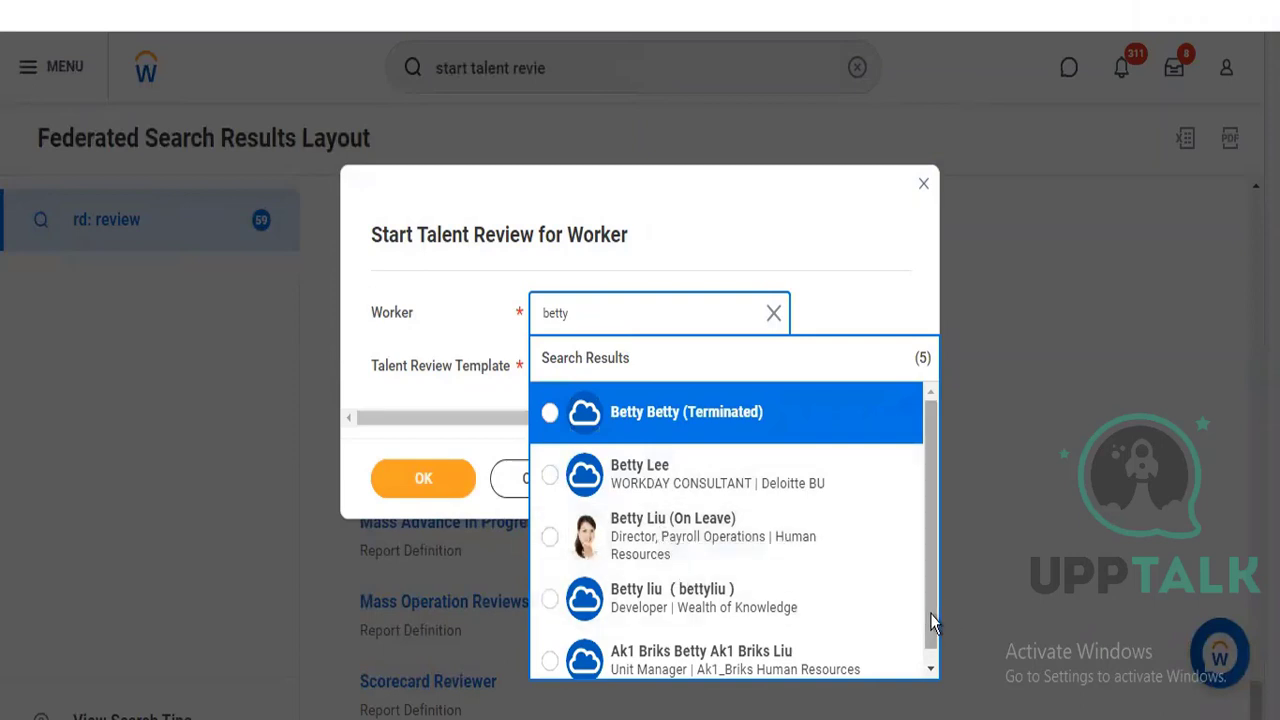
left_click_drag(930, 611, 932, 635)
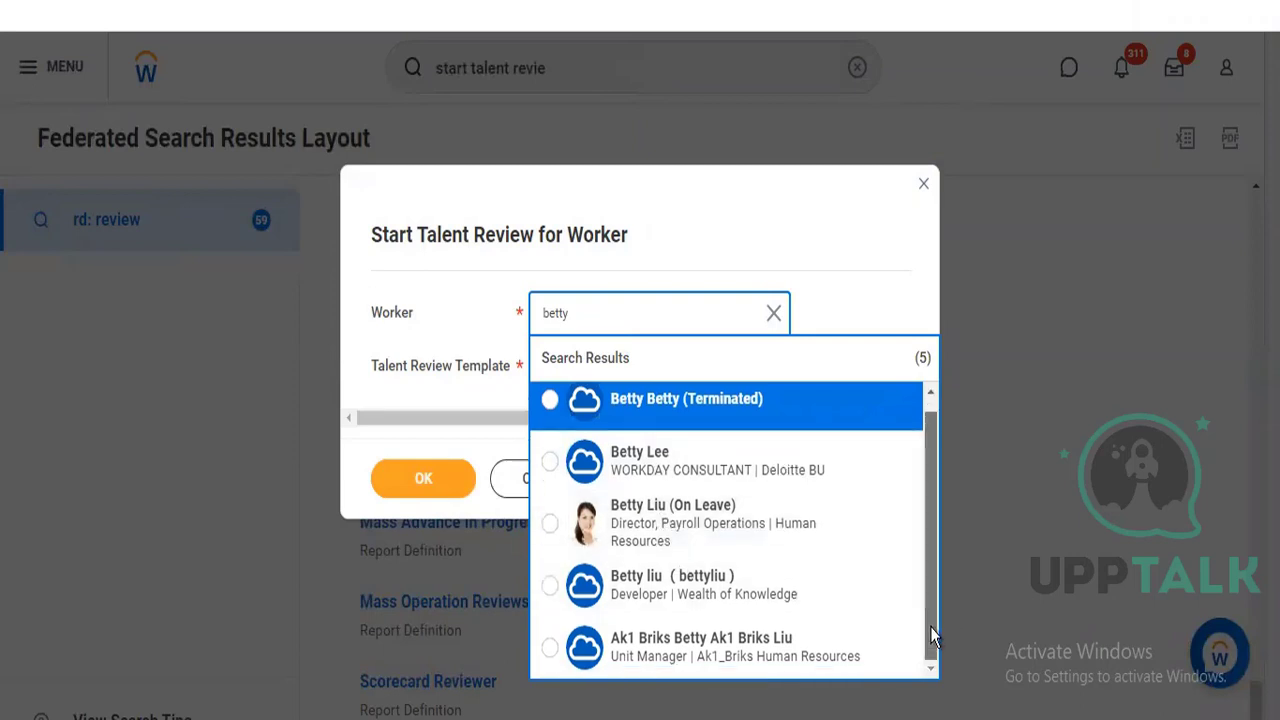
left_click(560, 523)
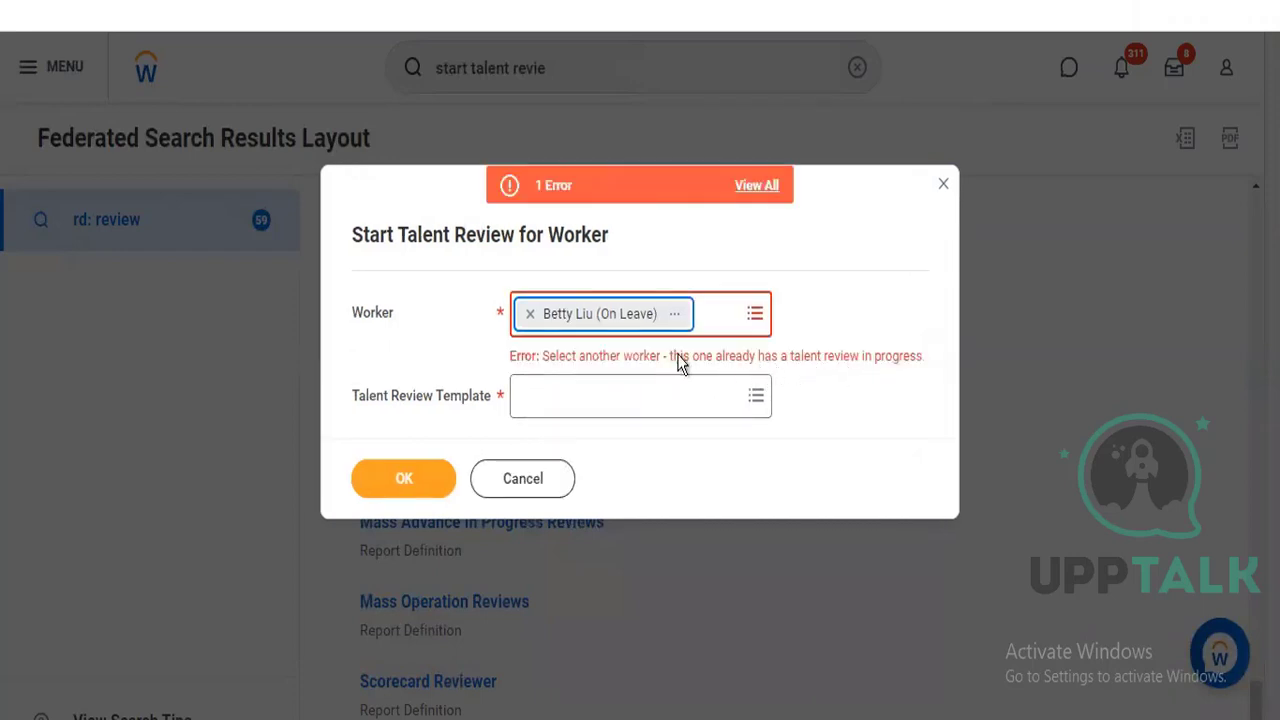
left_click(528, 316)
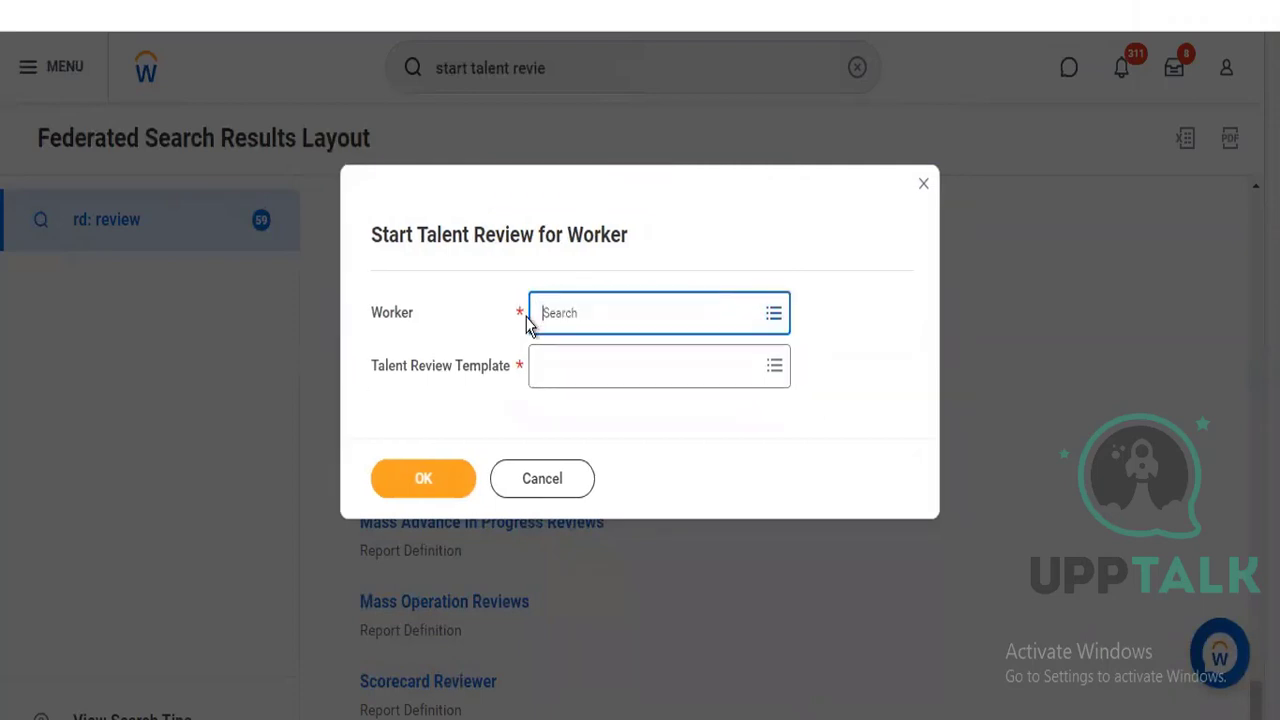
Search for a different worker by first name and select the Manager, Accounts Payable in the Accounts Department.
left_click(560, 313)
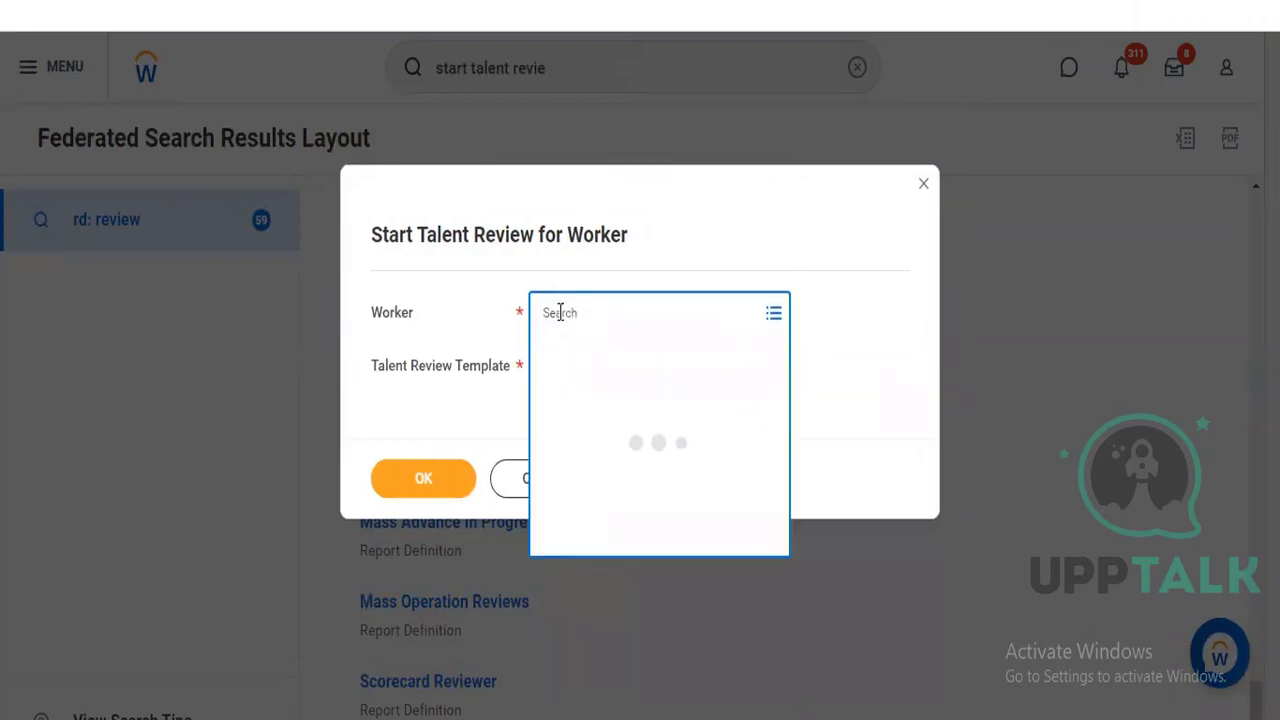
type("john")
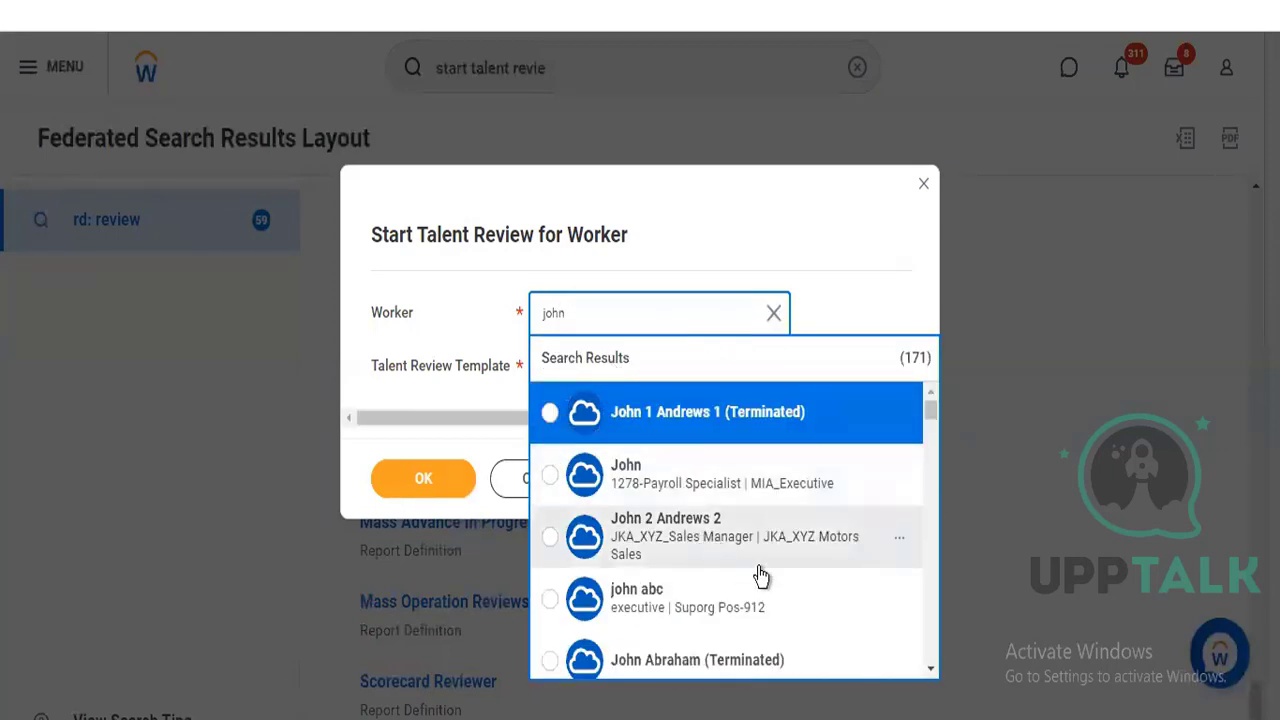
left_click(928, 670)
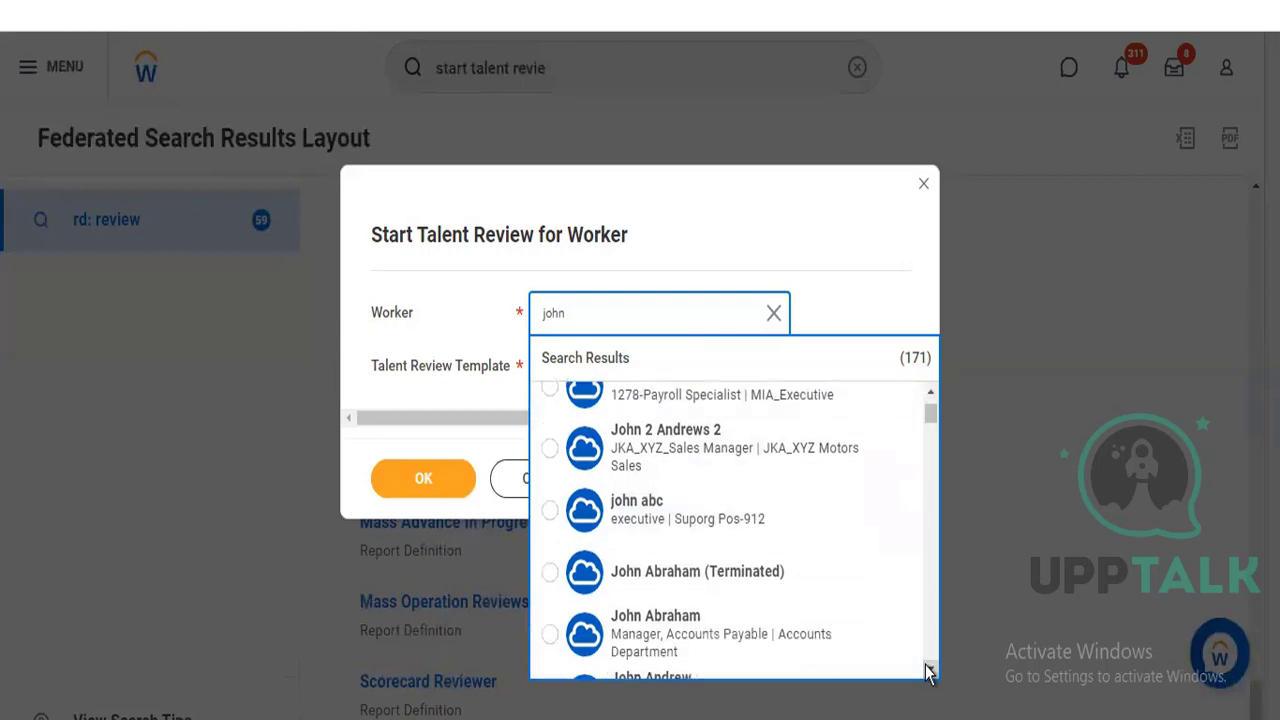
left_click(928, 670)
left_click(928, 670)
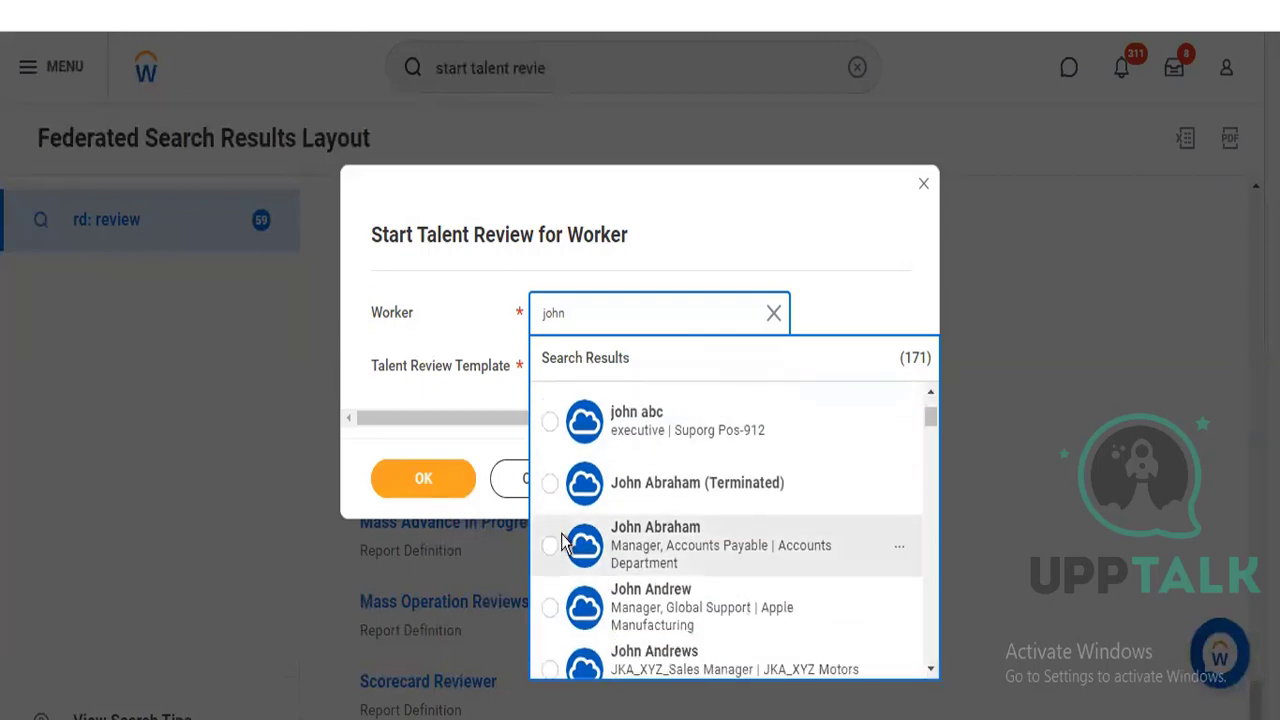
left_click(563, 540)
Choose the Talent Review template for the selected worker and submit the talent review start.
left_click(628, 354)
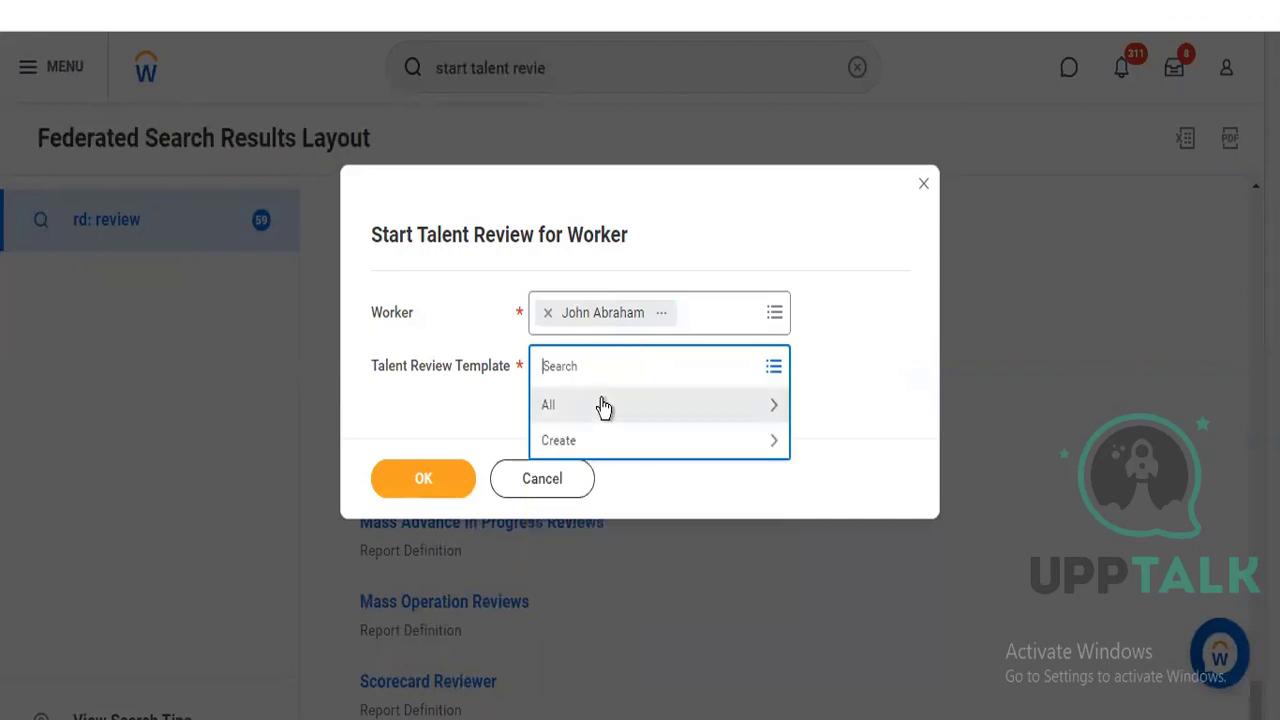
left_click(604, 405)
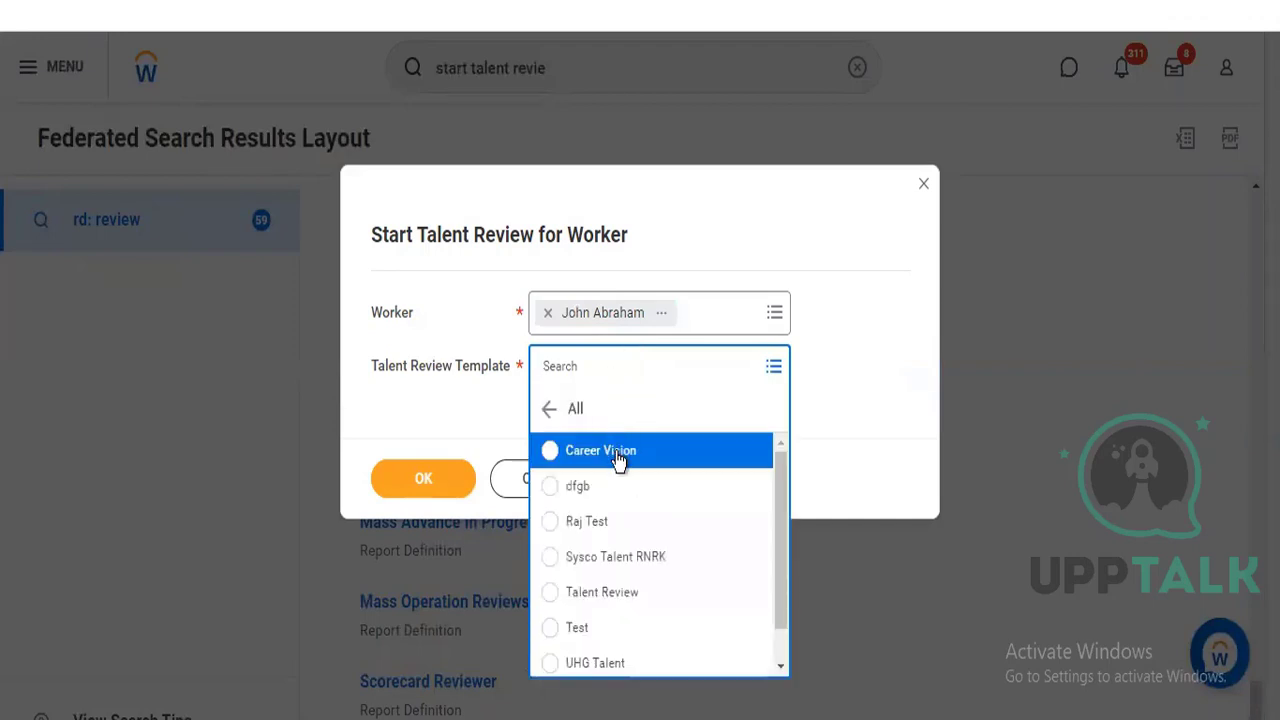
left_click(609, 600)
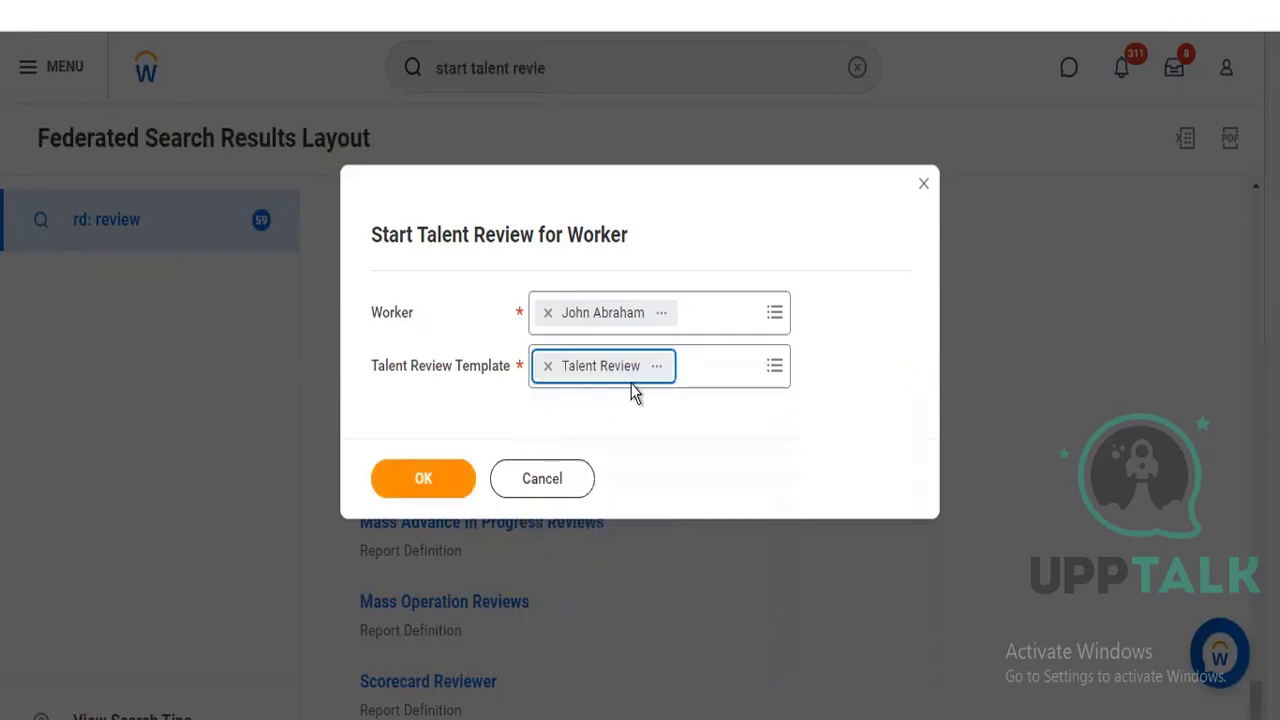
left_click(720, 372)
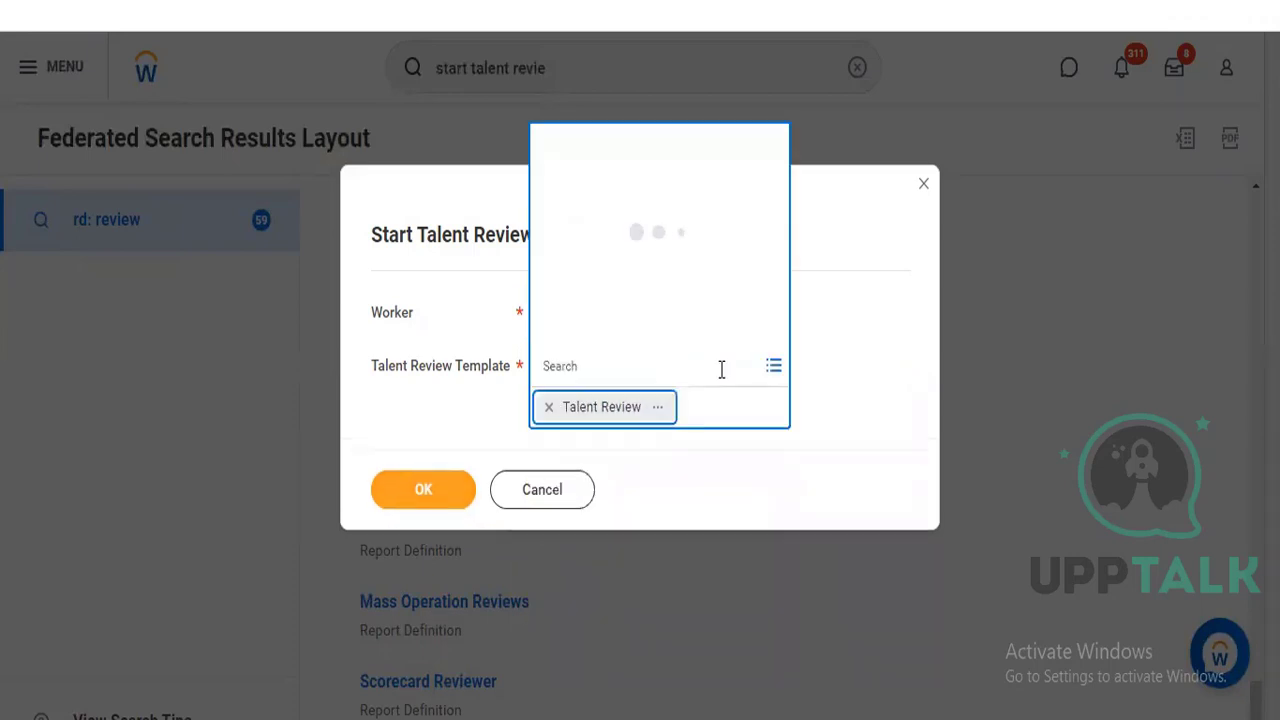
left_click(648, 294)
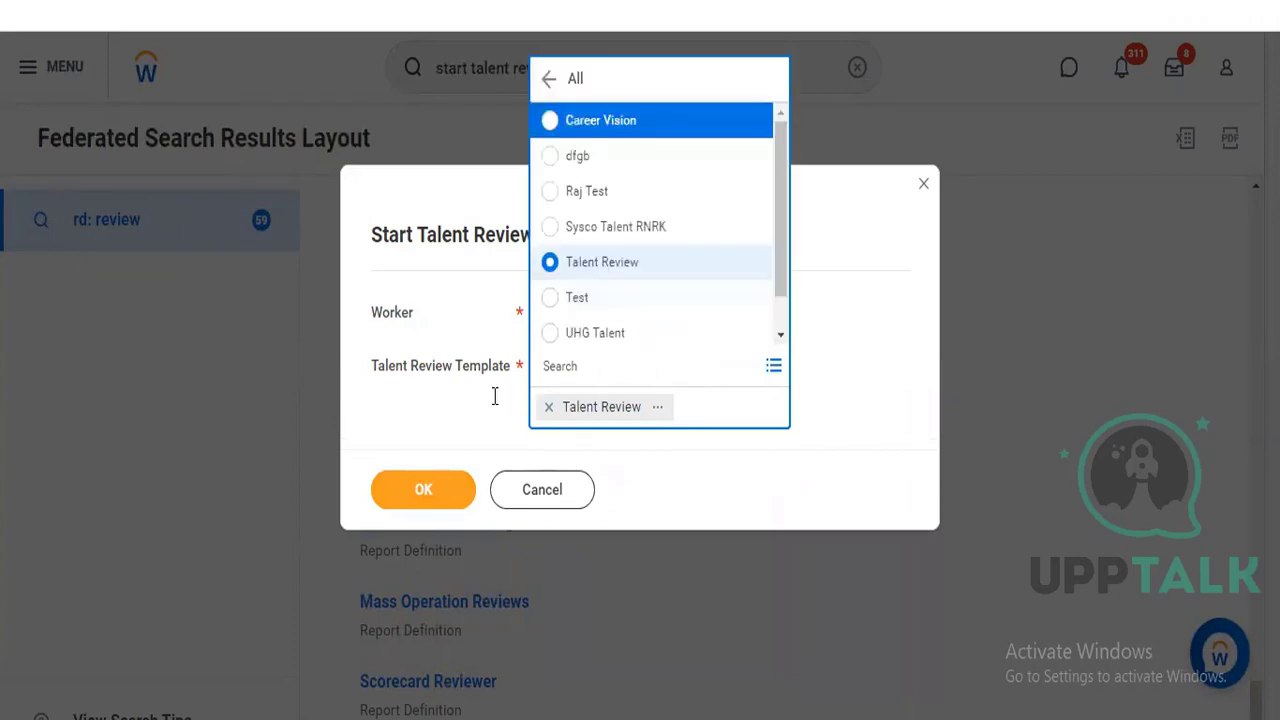
left_click(441, 428)
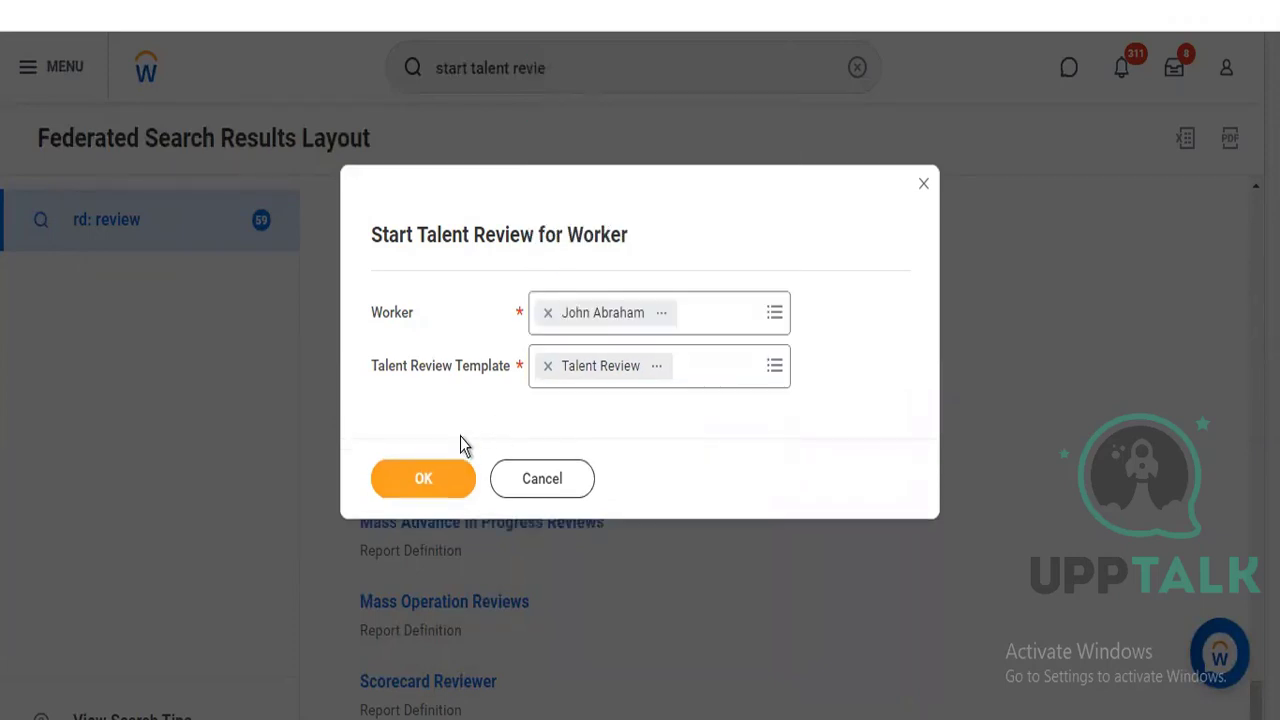
left_click(437, 482)
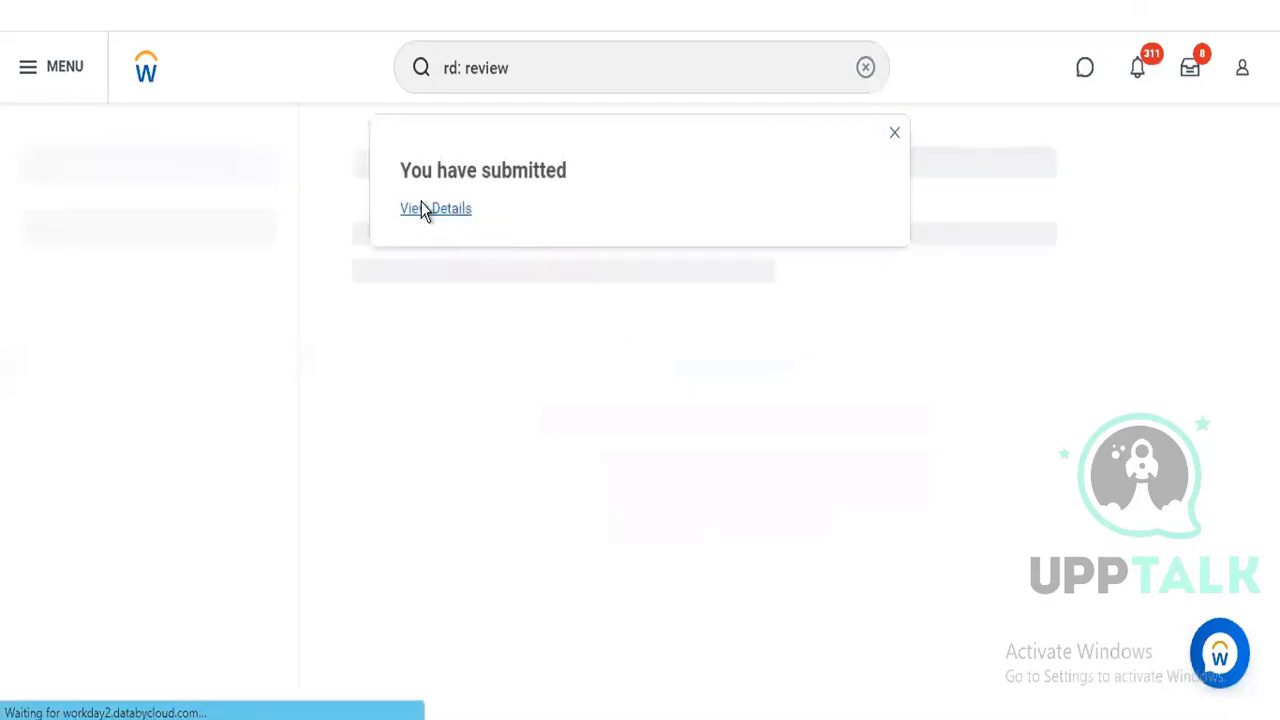
View the submission's details and examine its process history for the talent review steps and statuses.
left_click(417, 208)
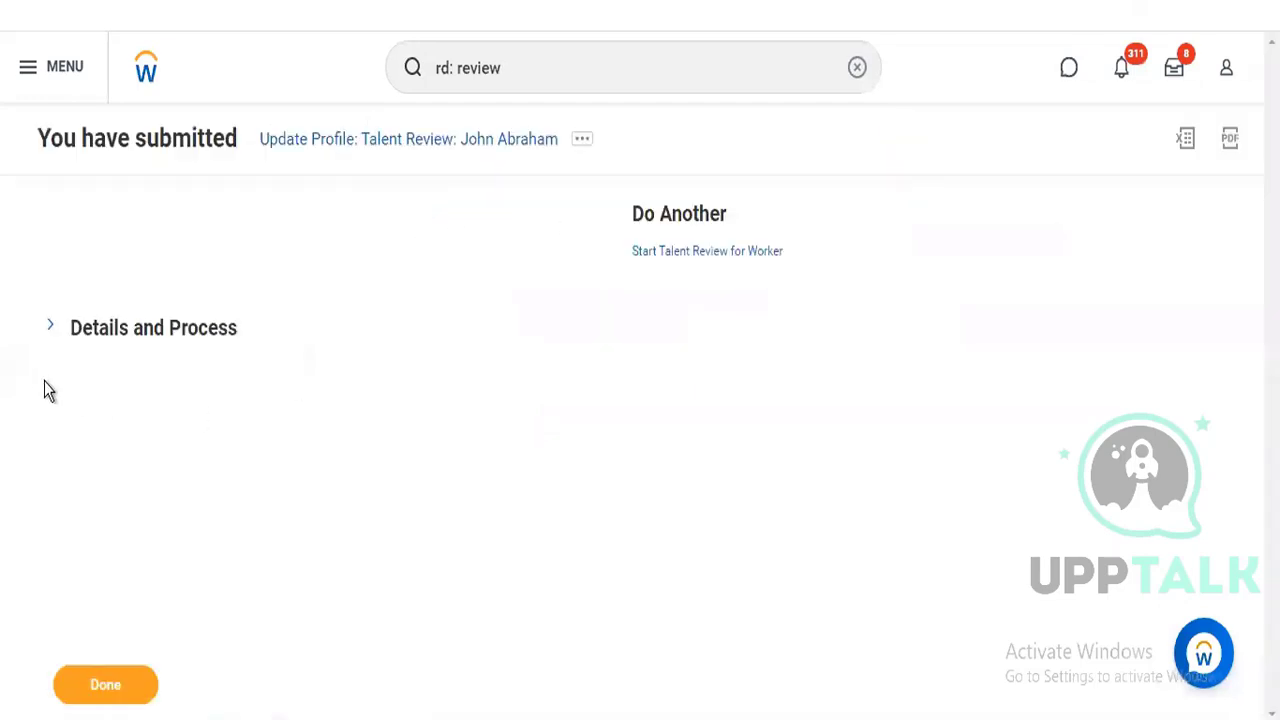
left_click(49, 328)
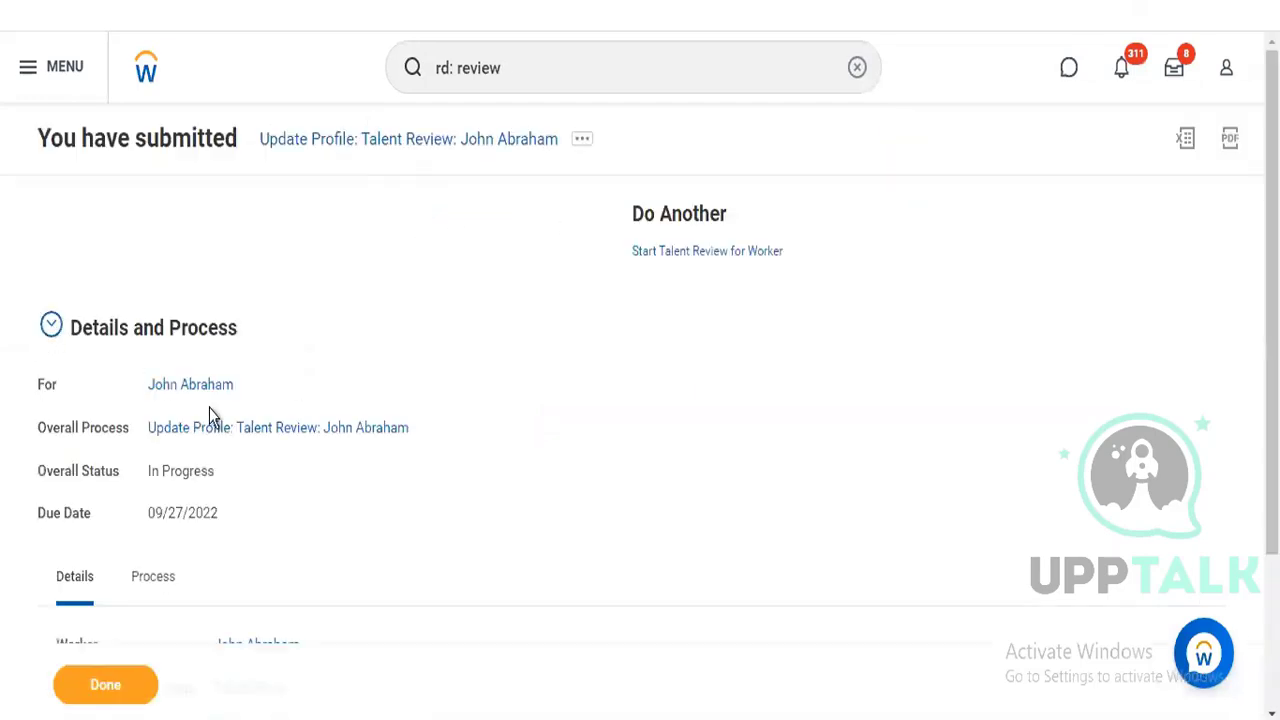
left_click(148, 580)
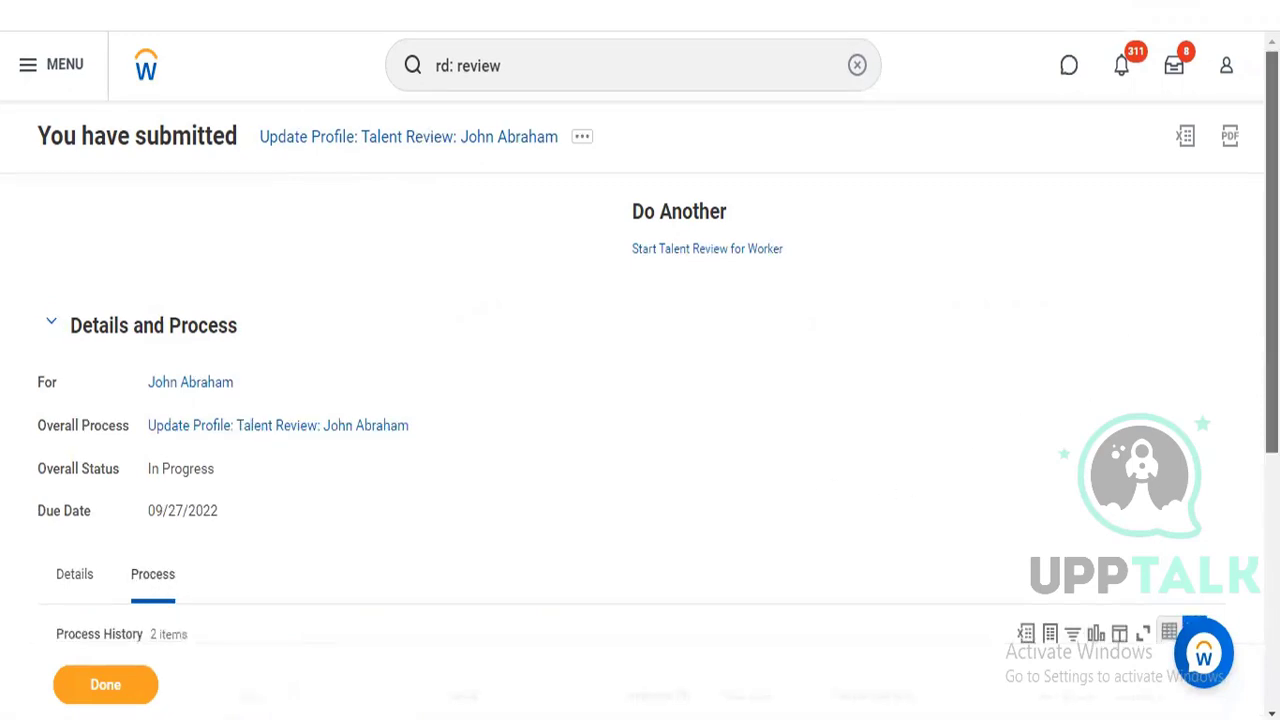
scroll(921, 472, "down", 5)
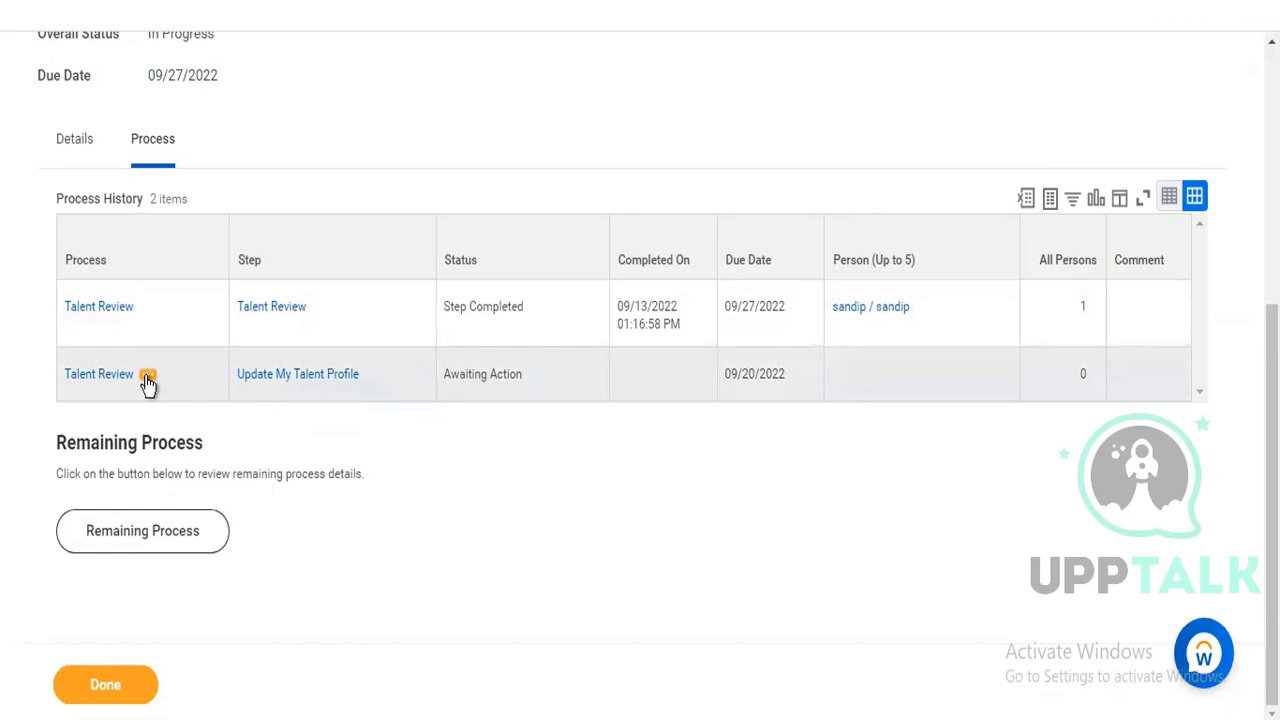
View the business process definition behind the Talent Review row awaiting action and examine its overall and step due dates.
left_click(147, 380)
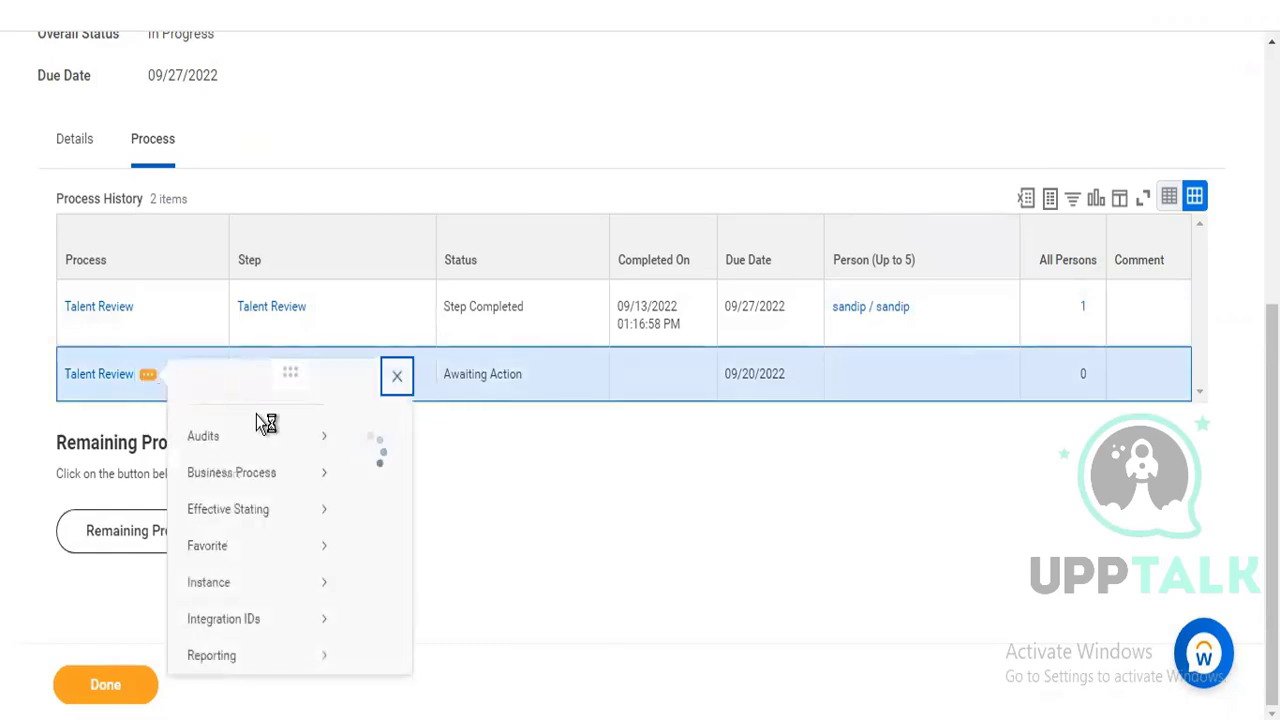
mouse_move(270, 492)
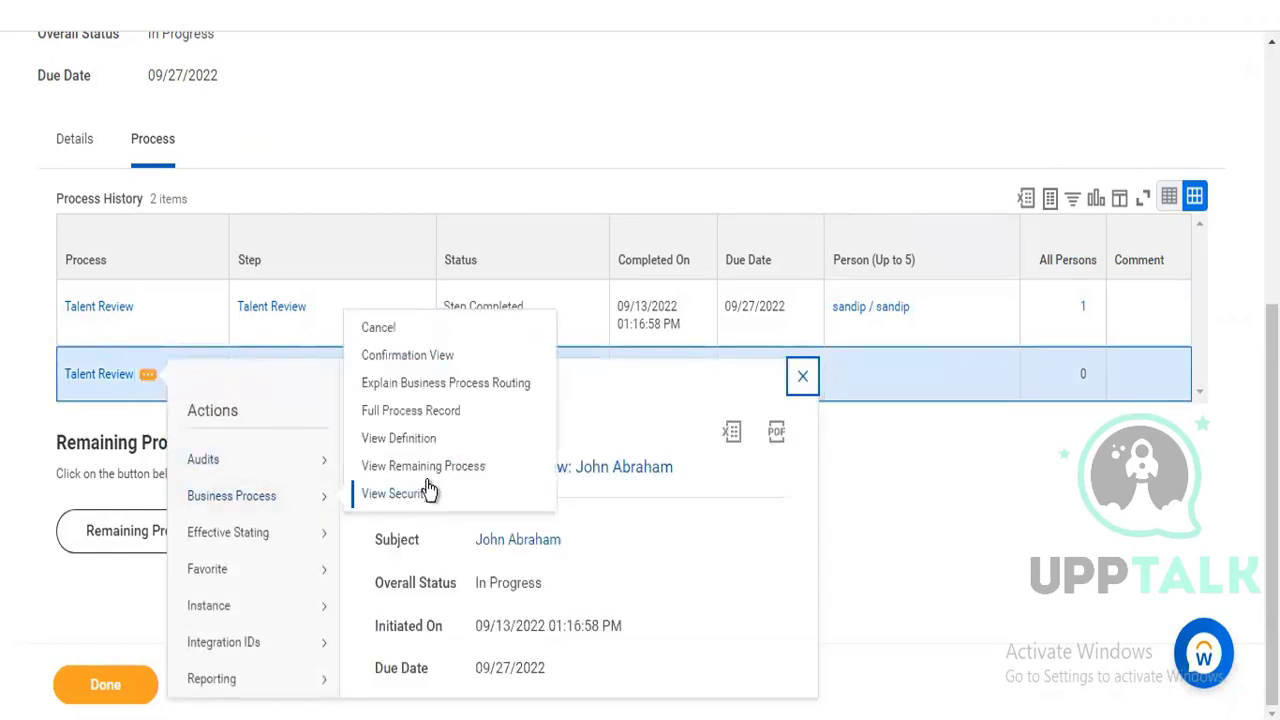
left_click(421, 446)
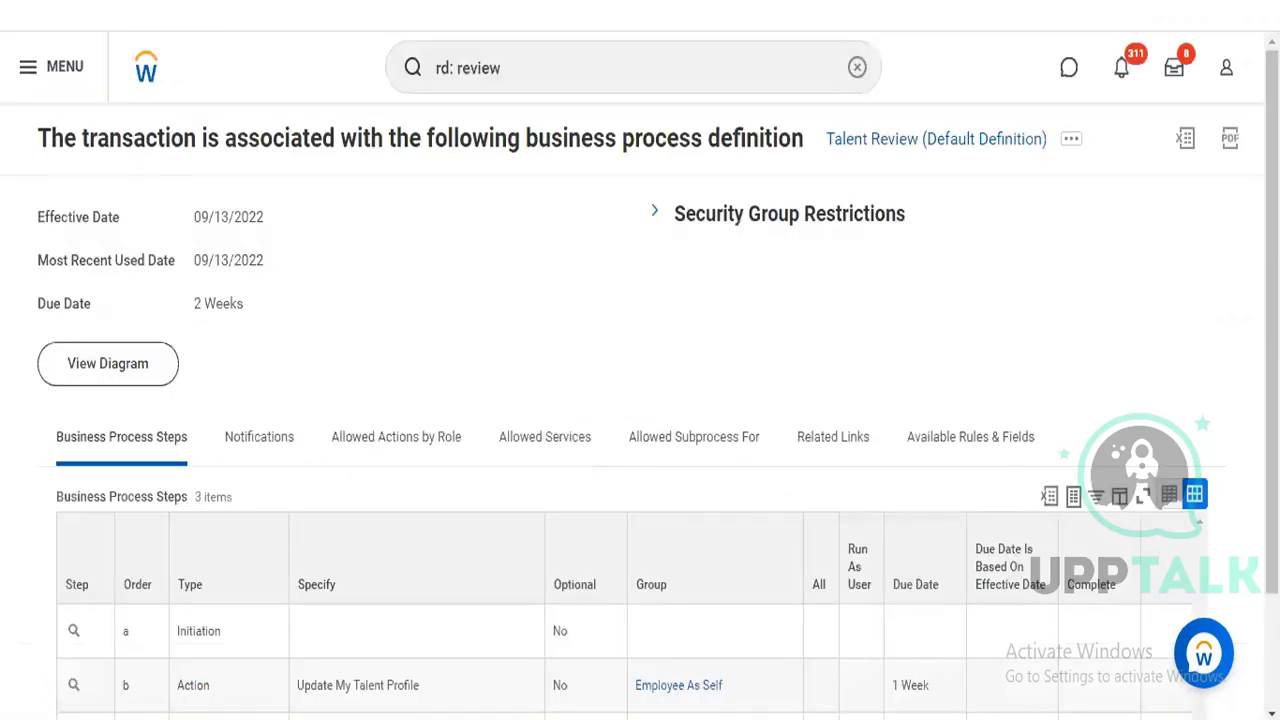
scroll(520, 465, "down", 2)
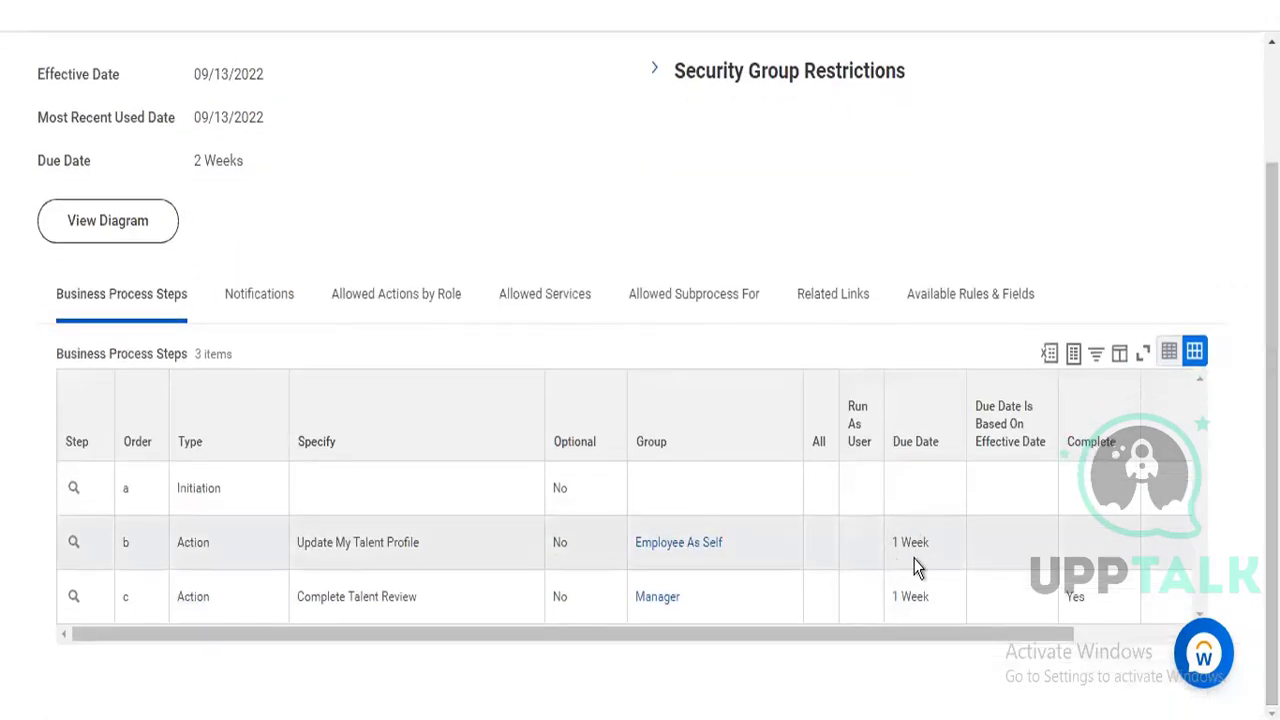
mouse_move(925, 521)
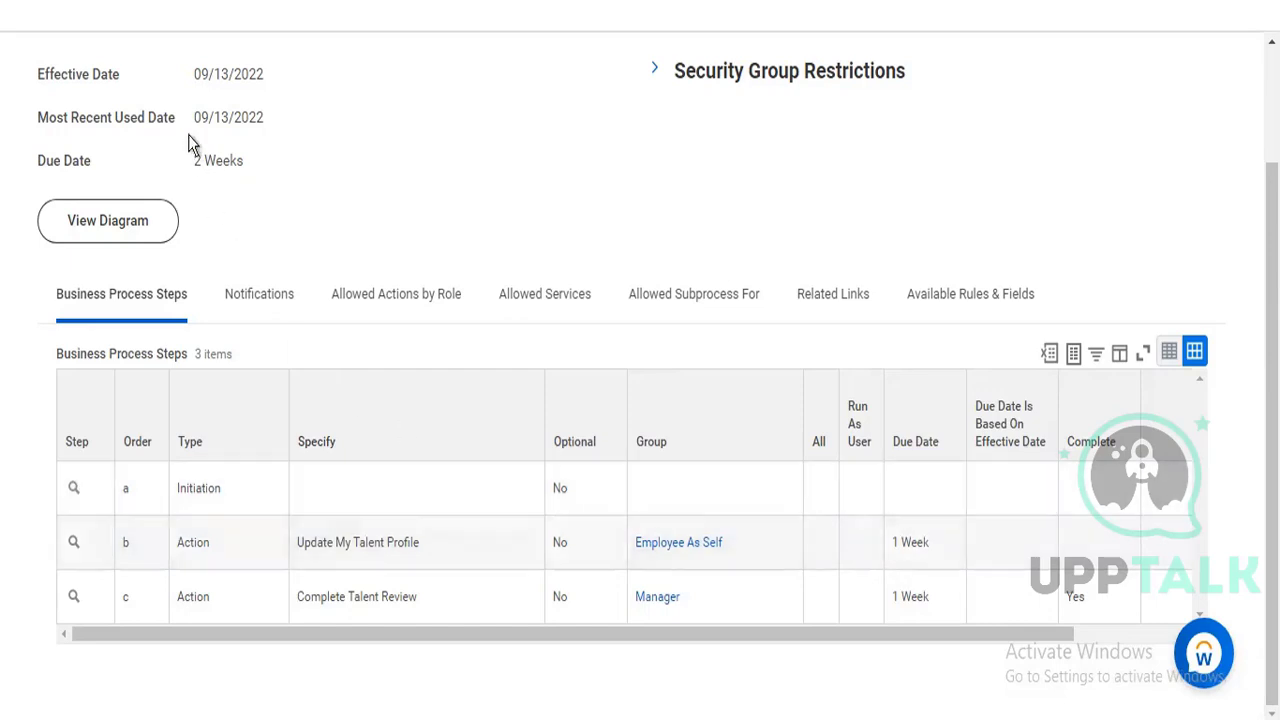
left_click_drag(192, 162, 243, 155)
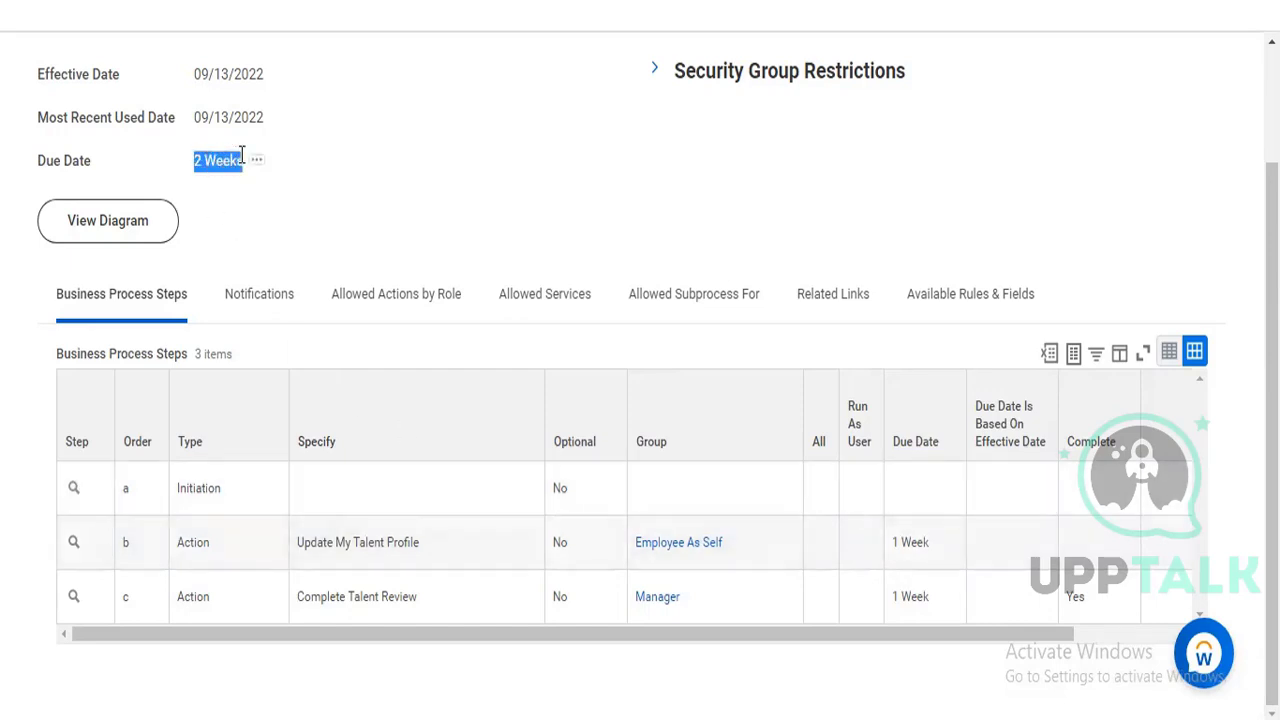
scroll(531, 214, "up", 3)
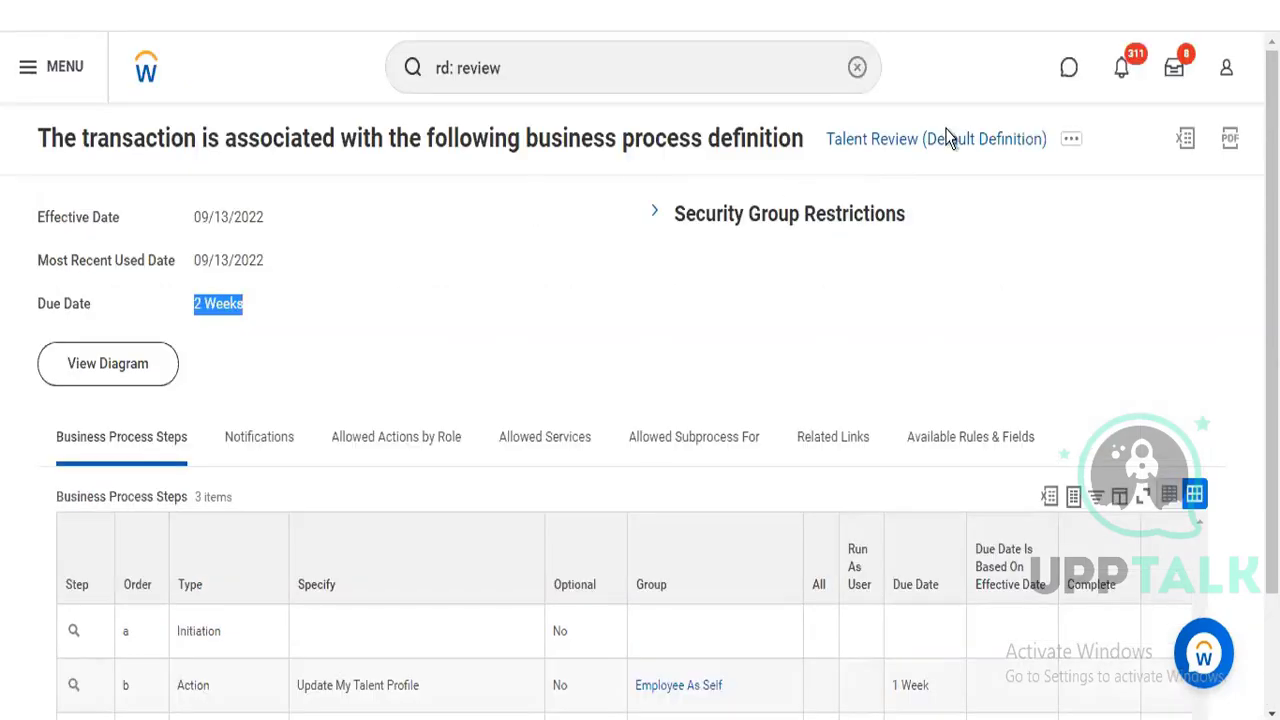
Edit the Talent Review default definition with effective date 09/13/2022 and remove its overall due date.
left_click(1071, 142)
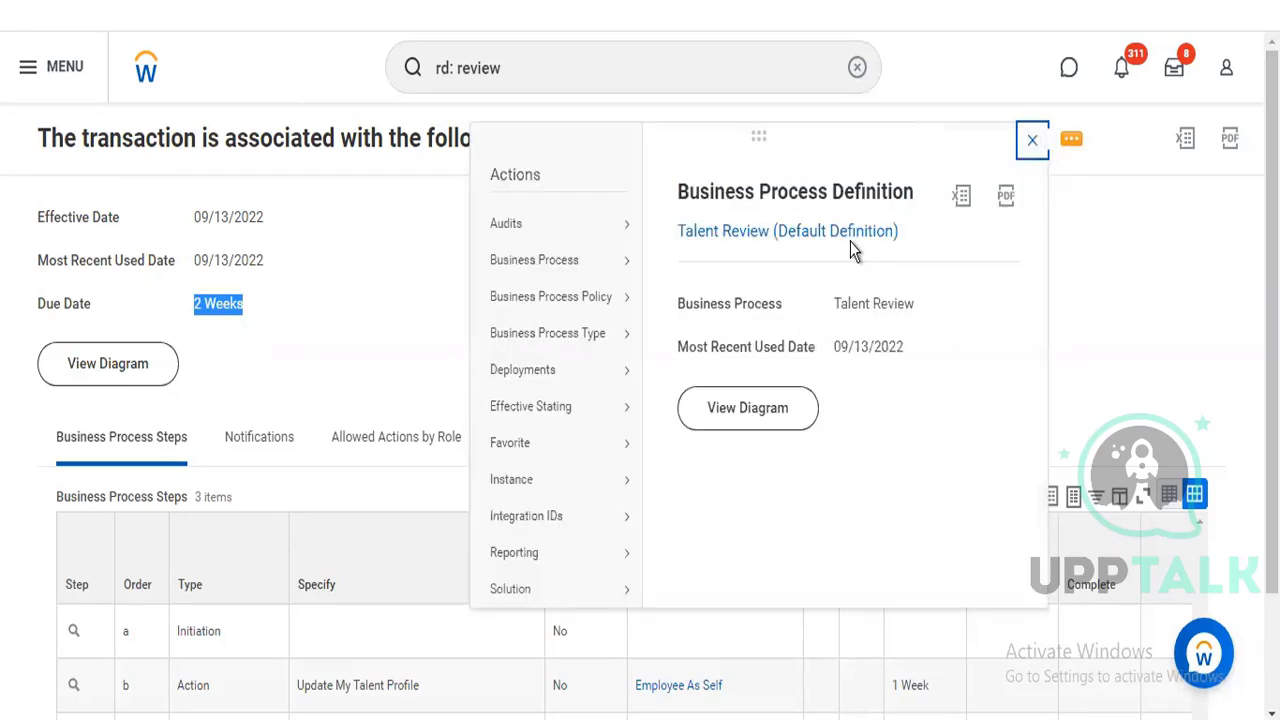
mouse_move(600, 271)
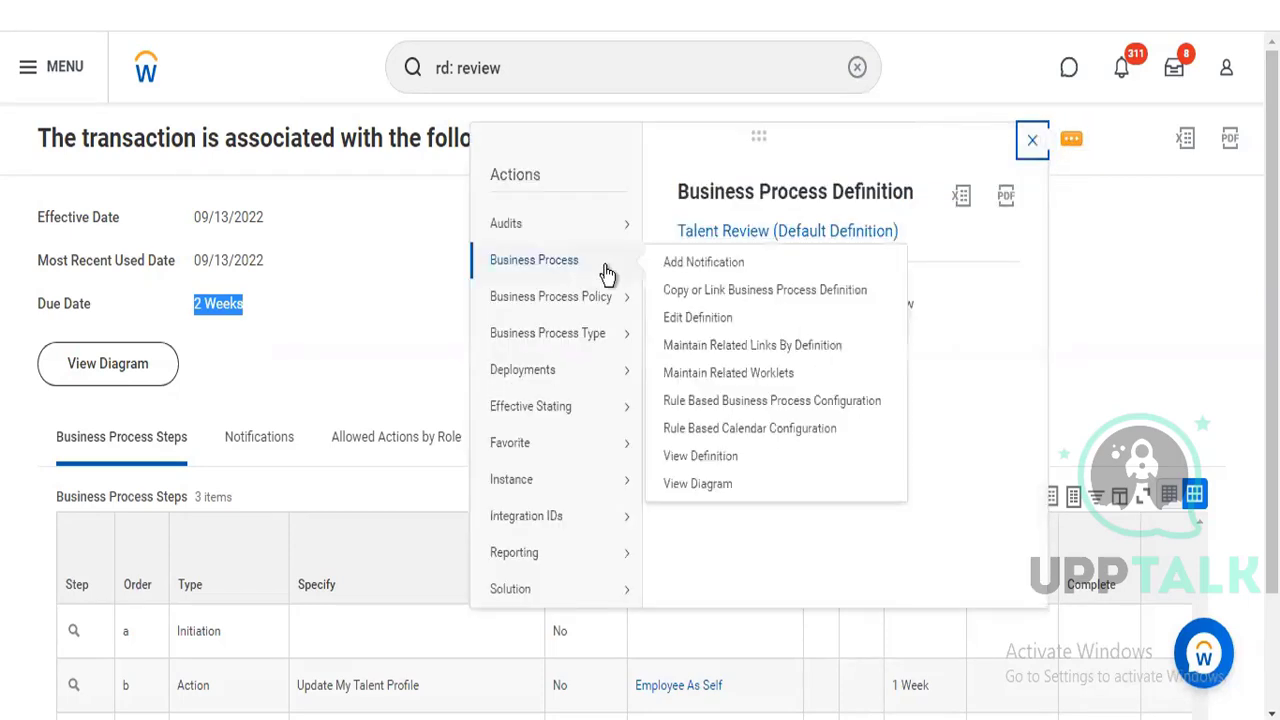
left_click(700, 314)
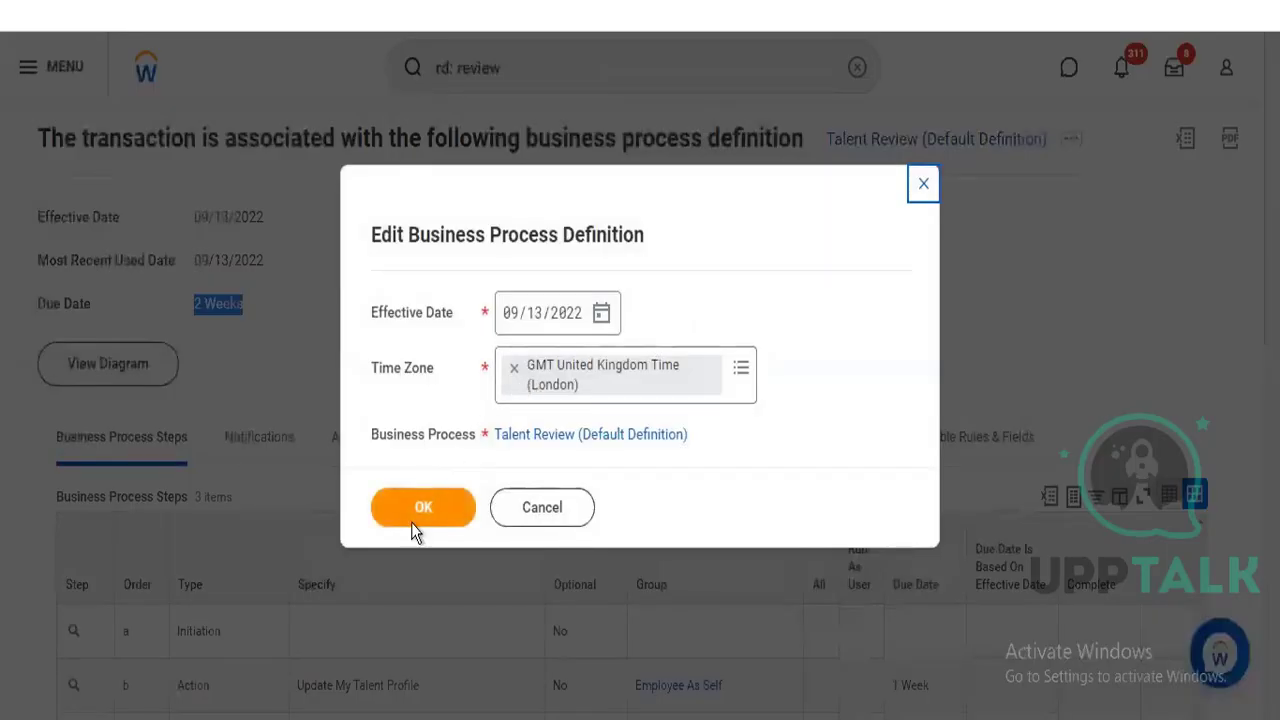
left_click(417, 525)
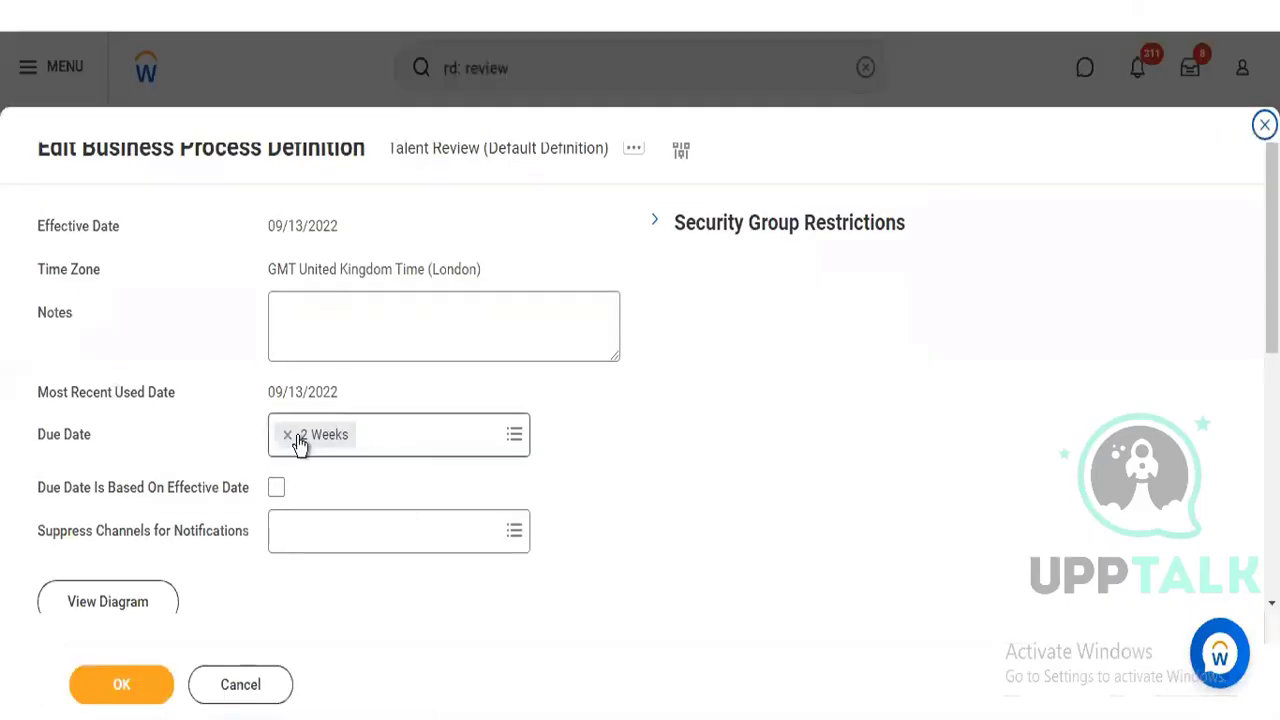
left_click(288, 437)
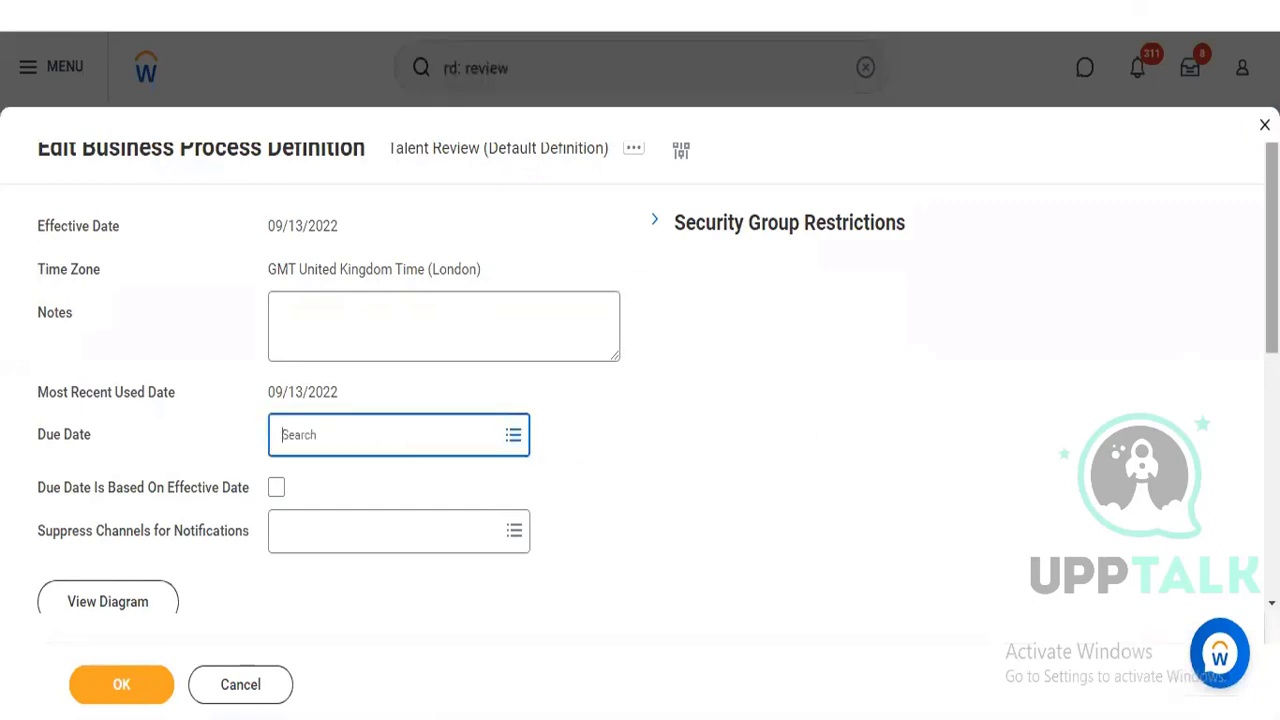
Remove the due dates from the Update My Talent Profile and Complete Talent Review steps and save the definition.
scroll(738, 602, "down", 4)
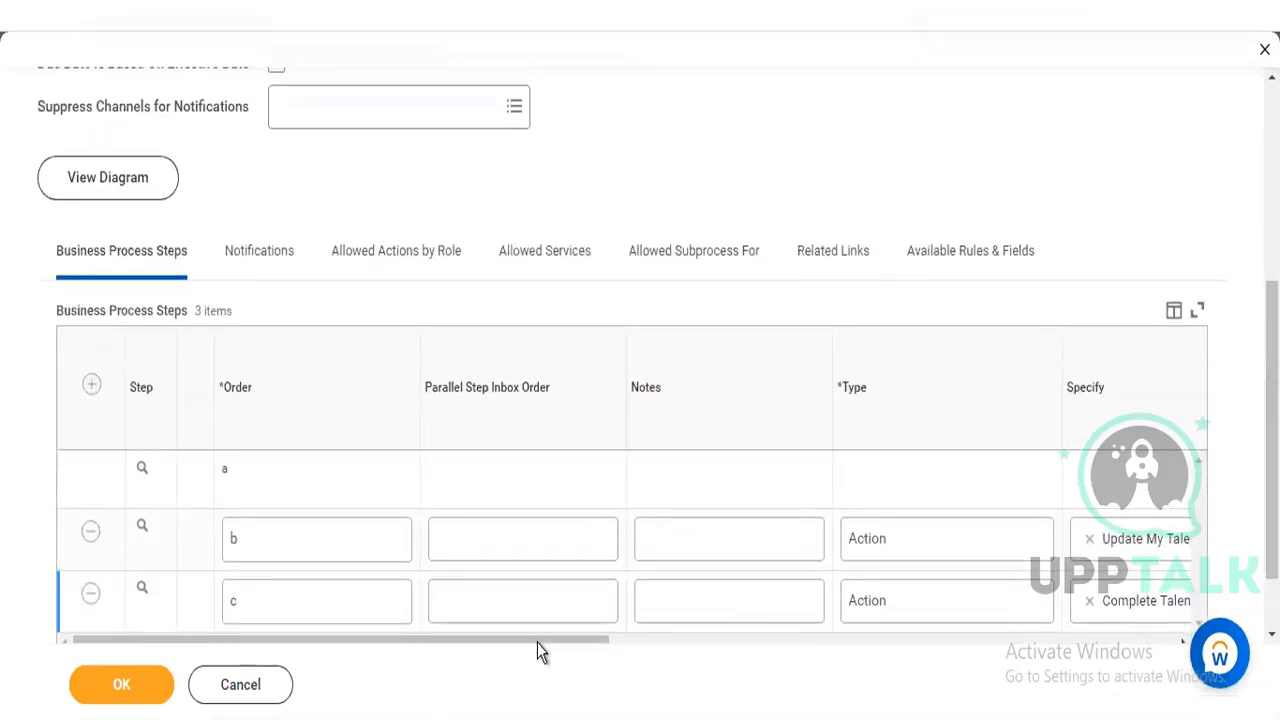
left_click_drag(537, 642, 903, 642)
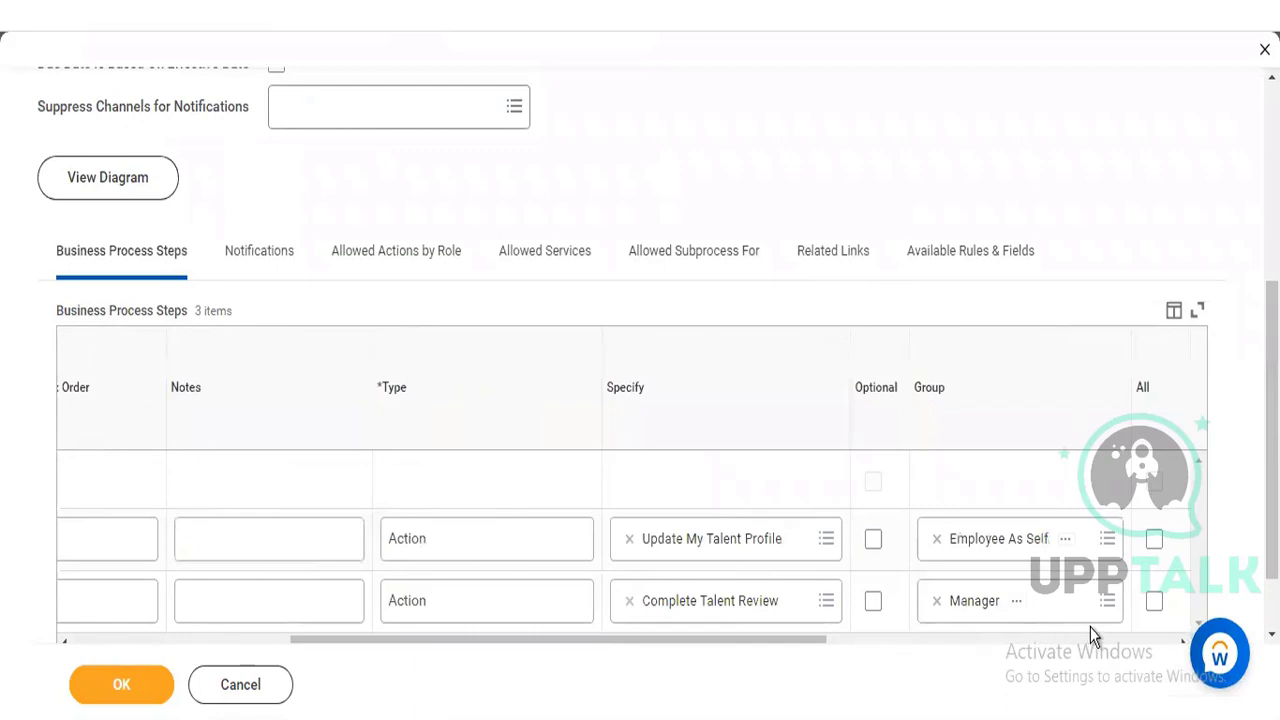
scroll(800, 548, "down", 1)
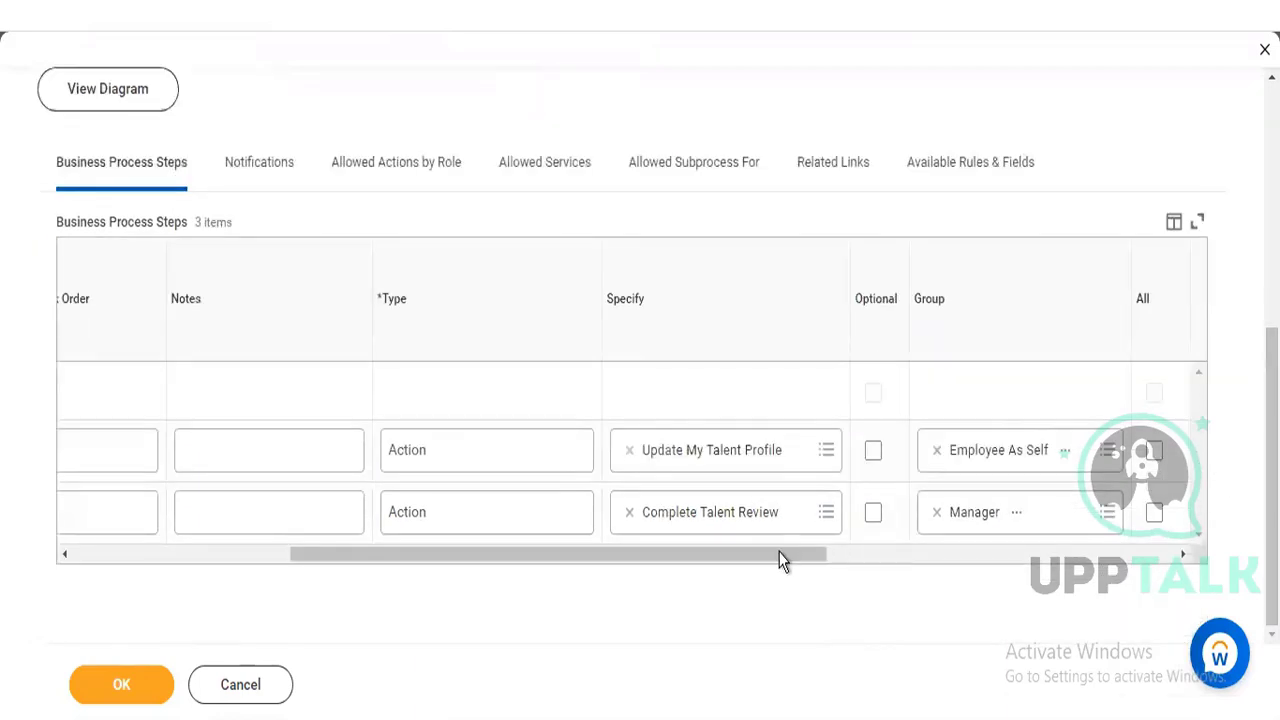
left_click_drag(780, 558, 960, 577)
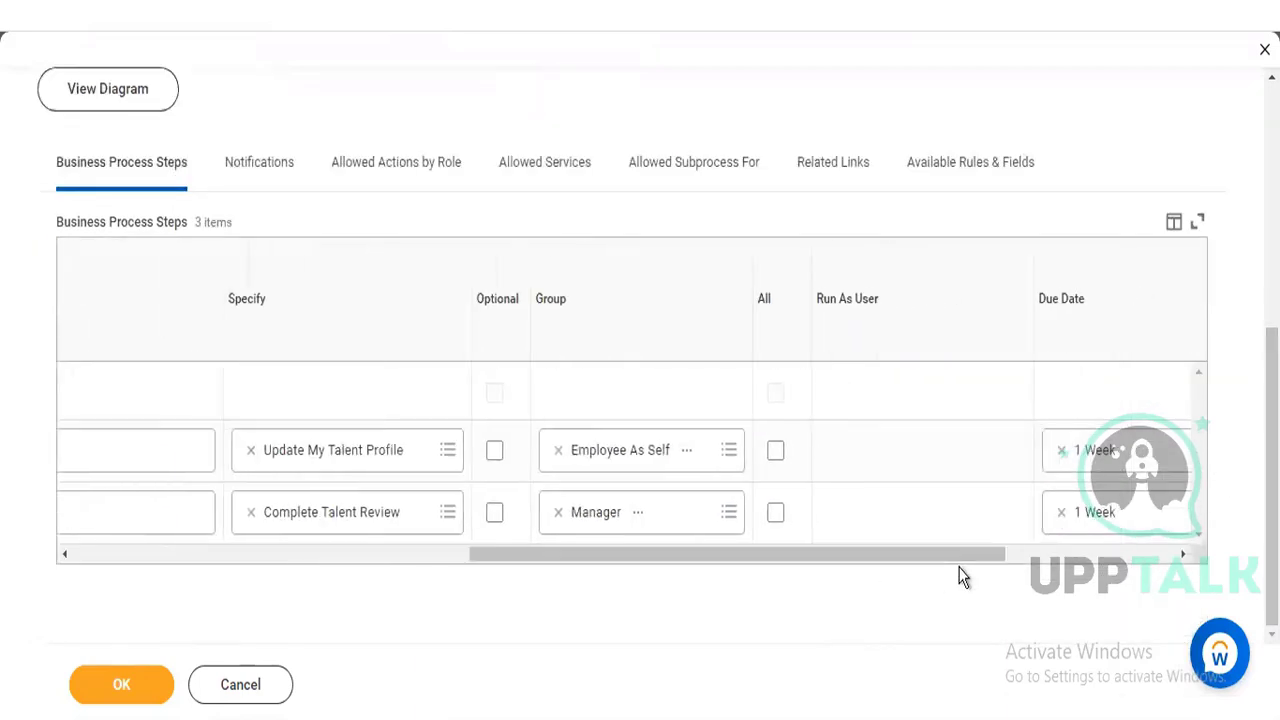
left_click(1061, 452)
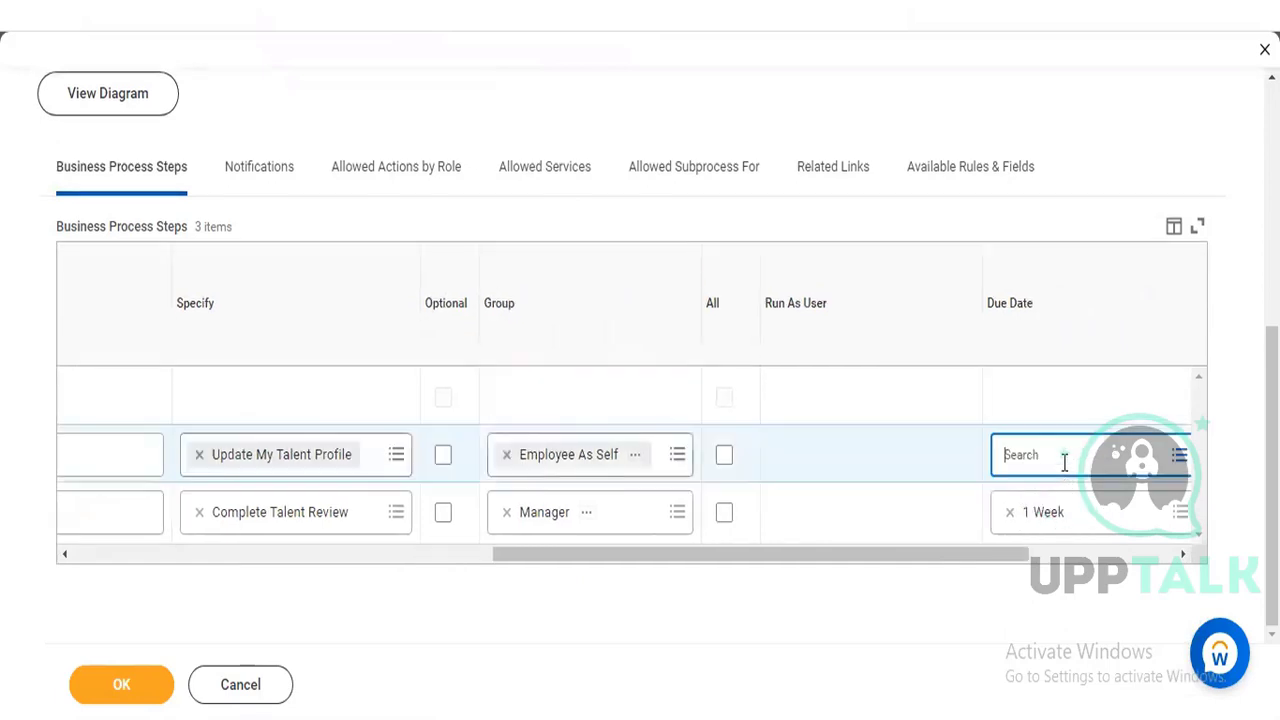
left_click(1008, 512)
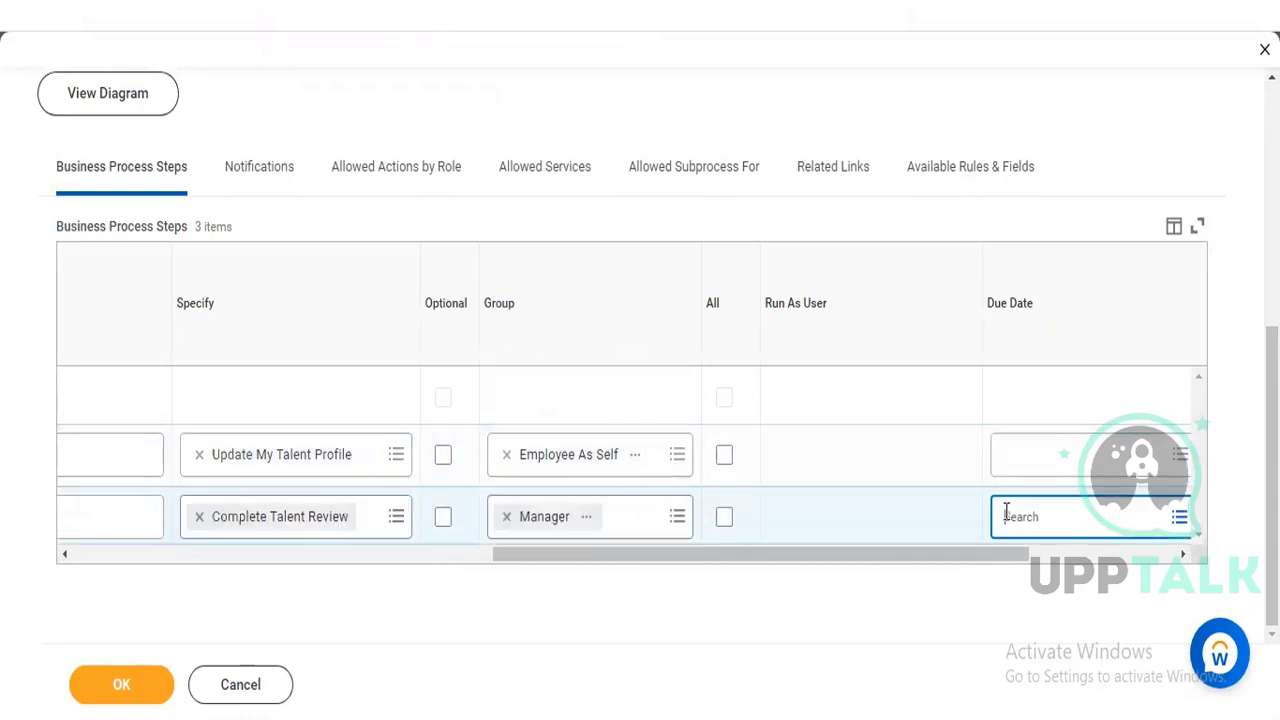
left_click(124, 684)
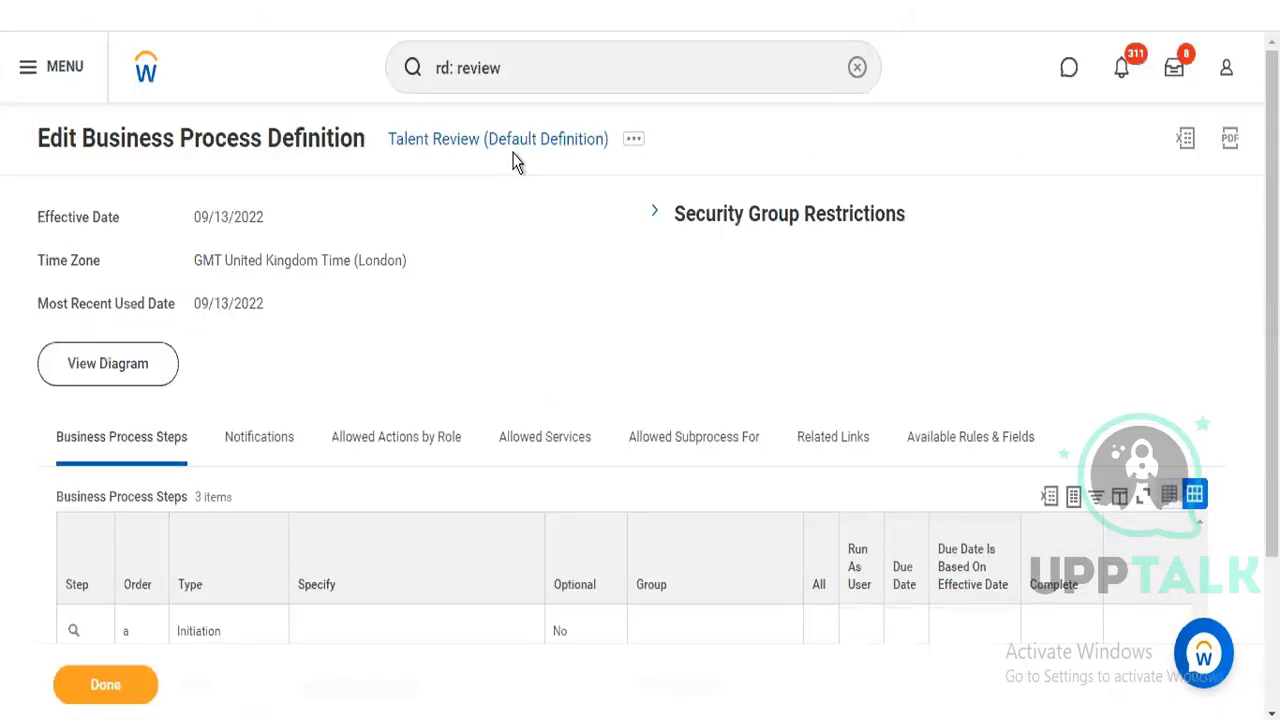
left_click(113, 697)
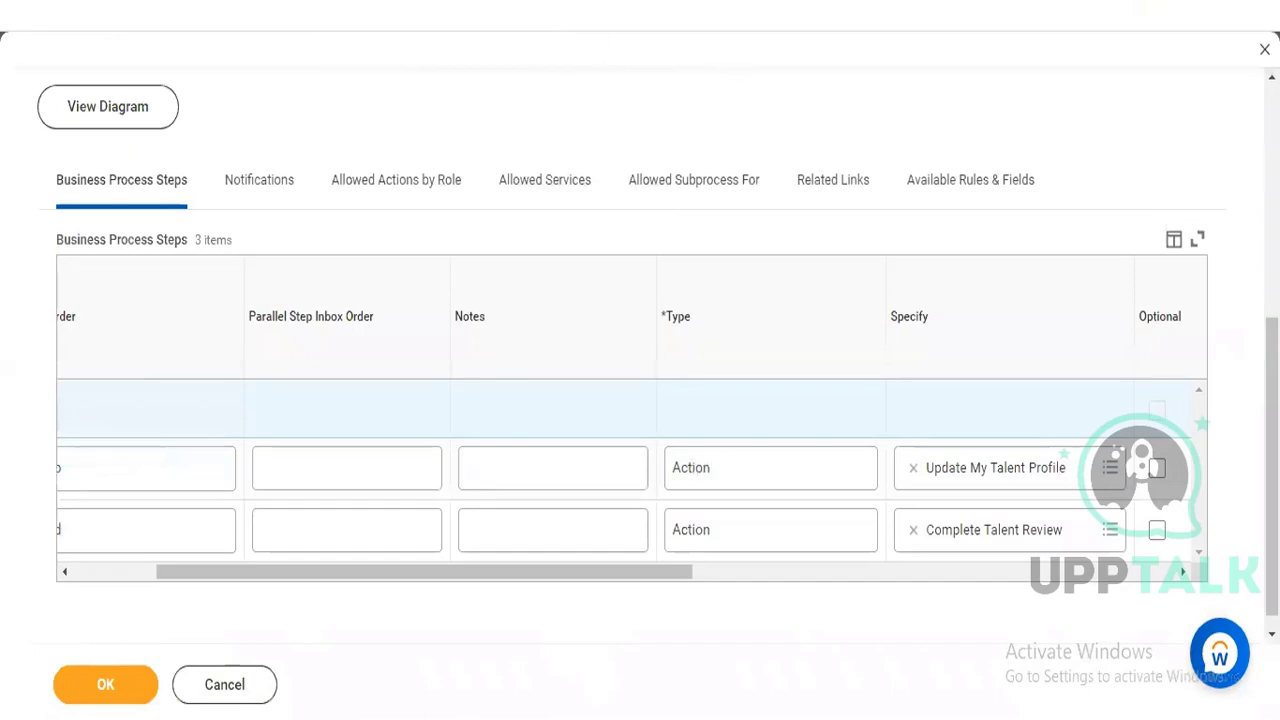
Close the other open edit of the business process definition, discarding its changes.
left_click(1264, 49)
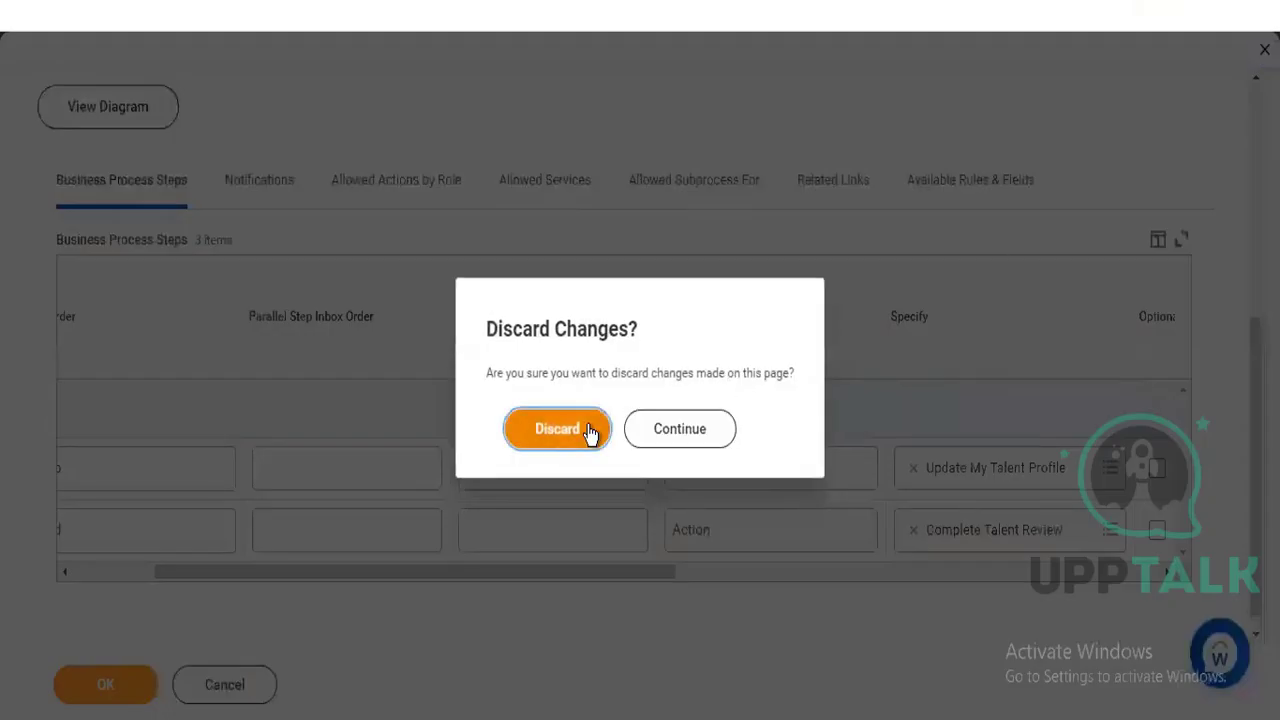
left_click(557, 429)
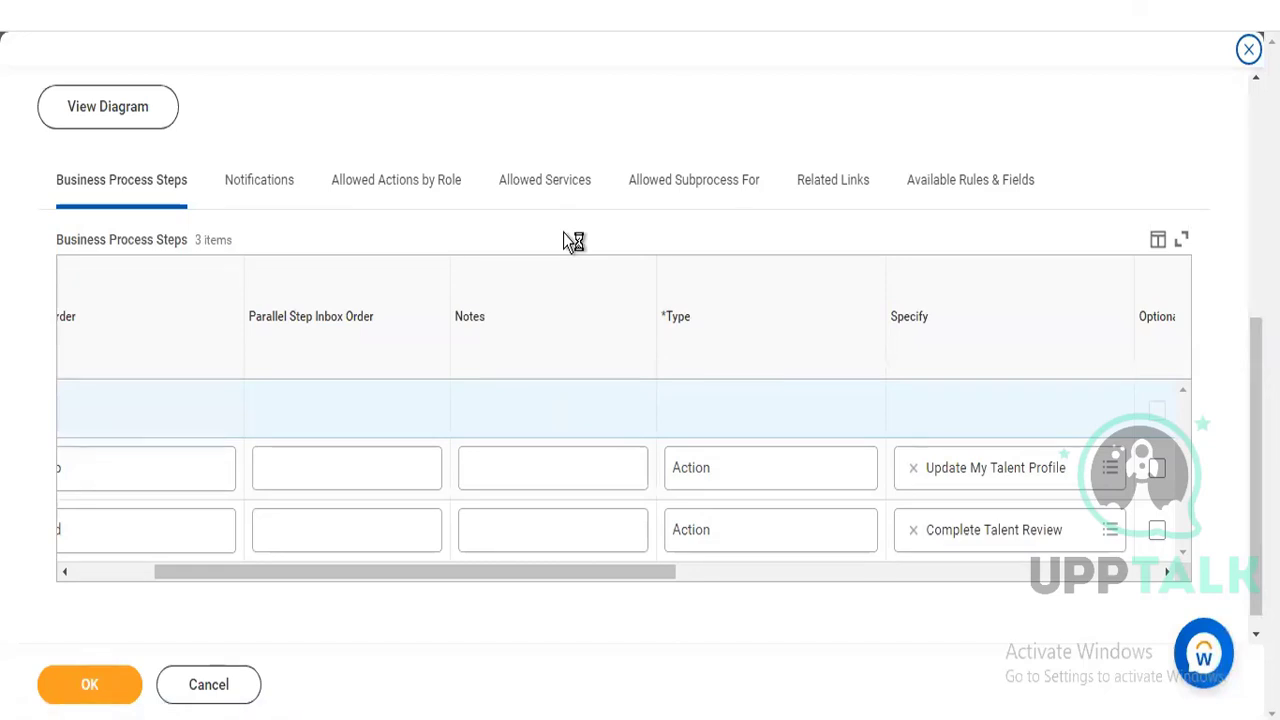
left_click(1244, 55)
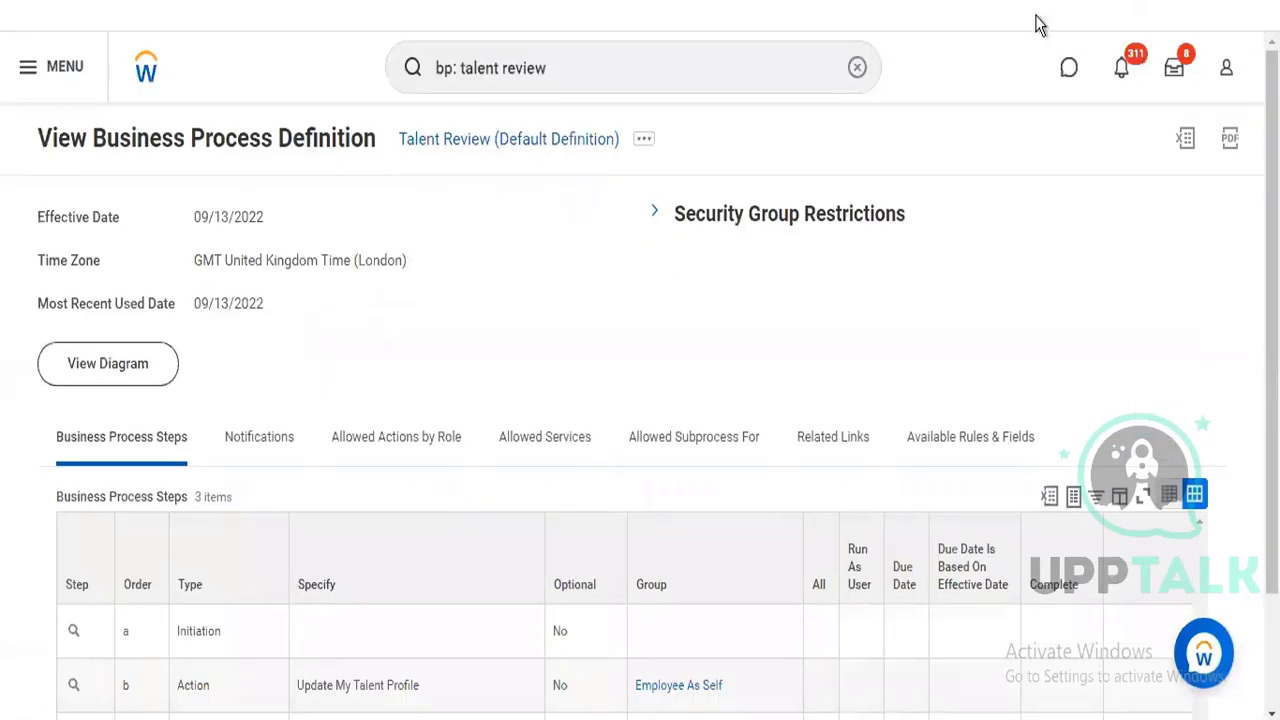
Search for "start talent review" and open the Start Talent Review for Worker task.
left_click(857, 67)
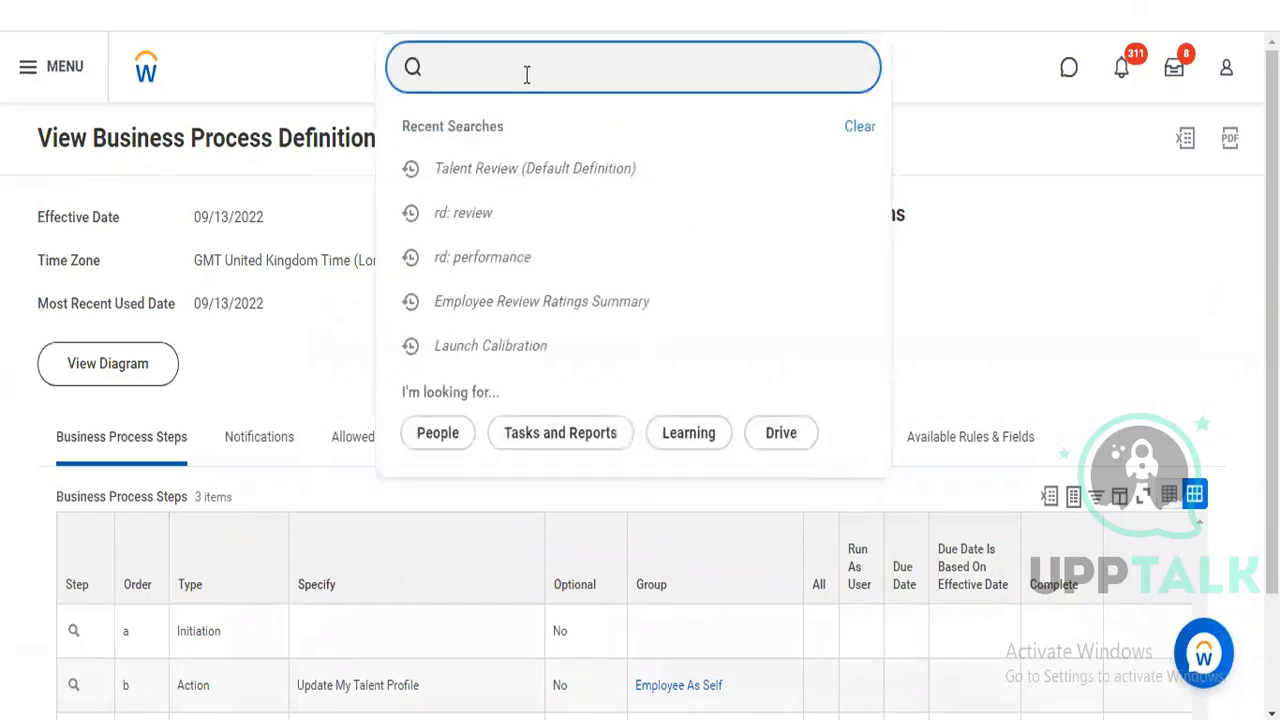
type("start")
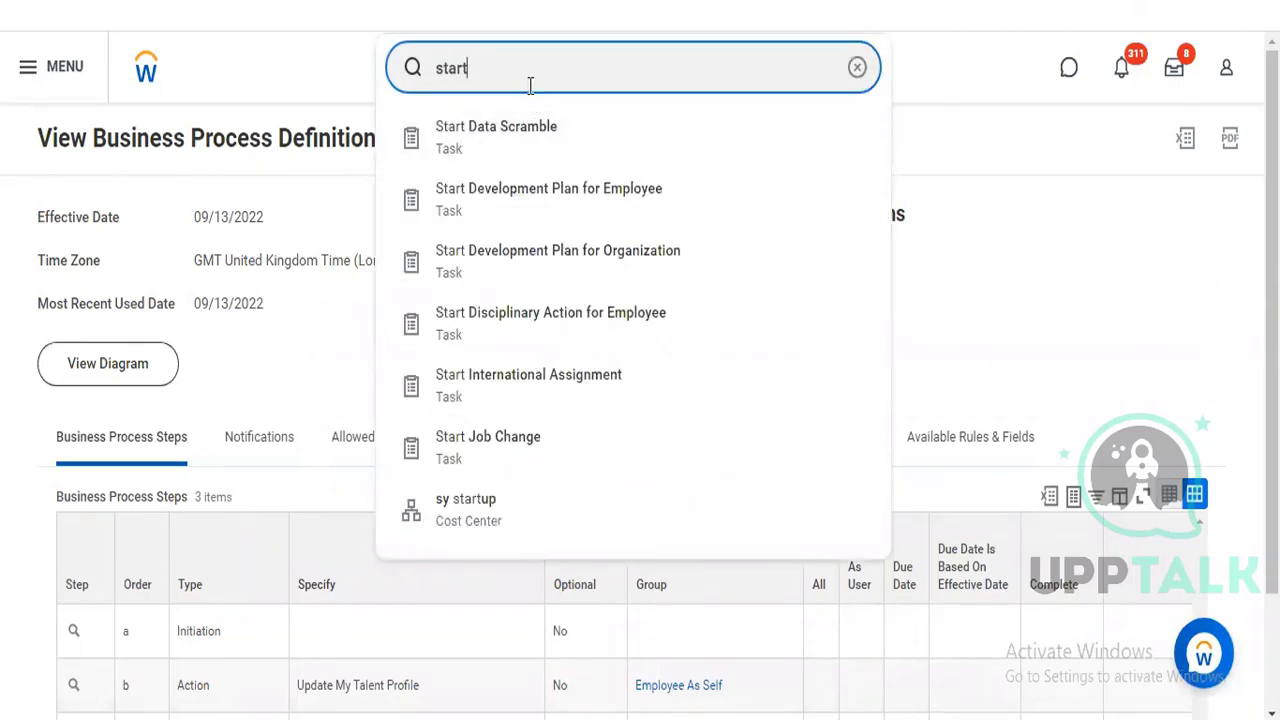
type(" talent review")
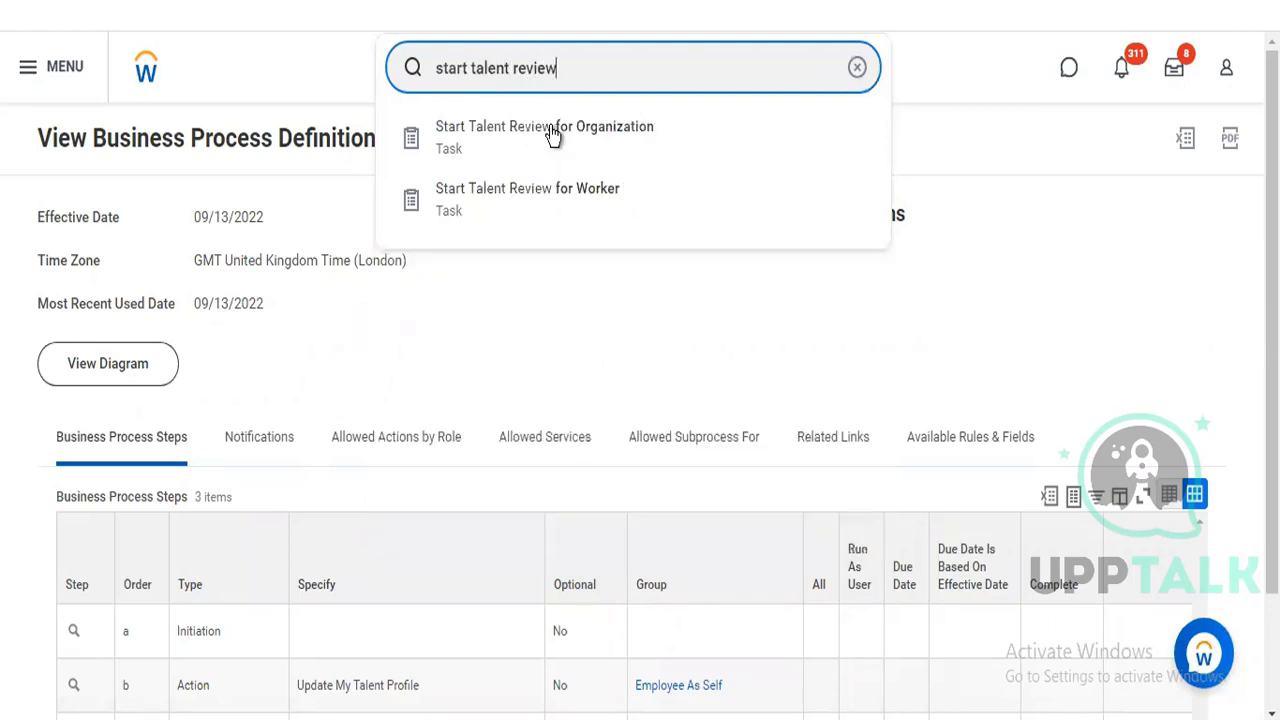
left_click(557, 191)
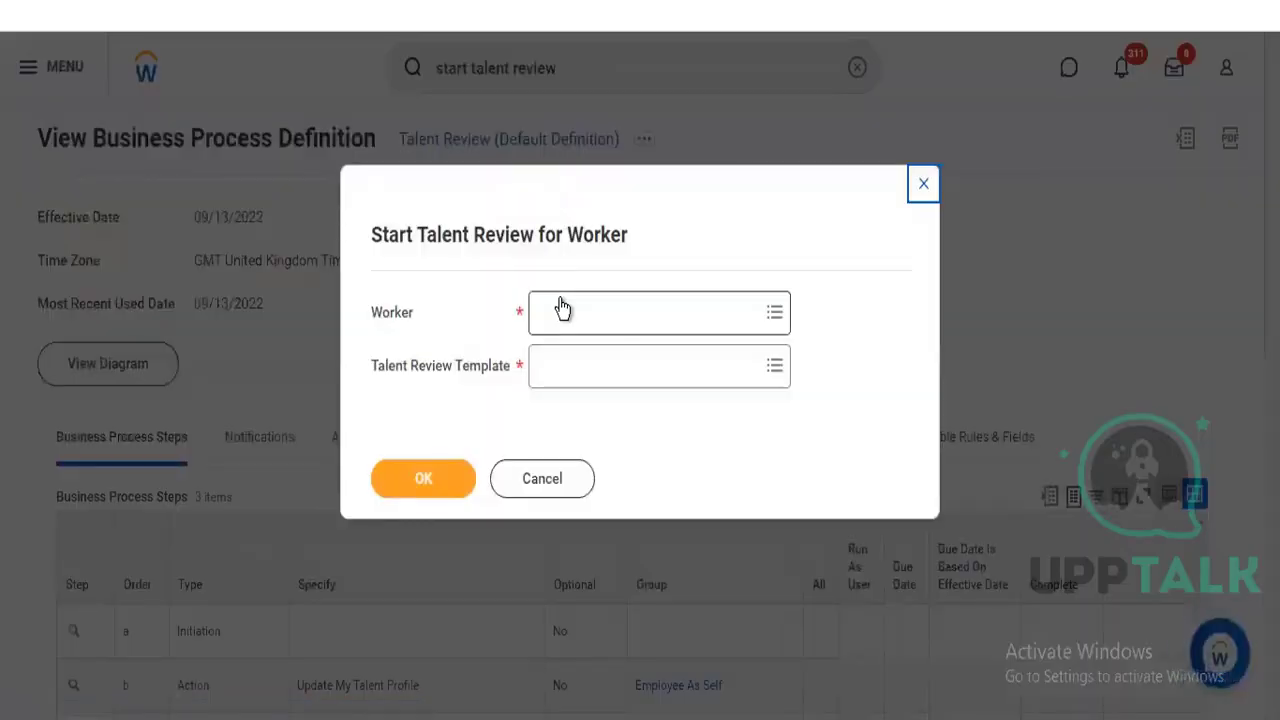
Try to select the active Manager, Accounts Payable from the Accounts Department as the worker for the talent review.
left_click(561, 307)
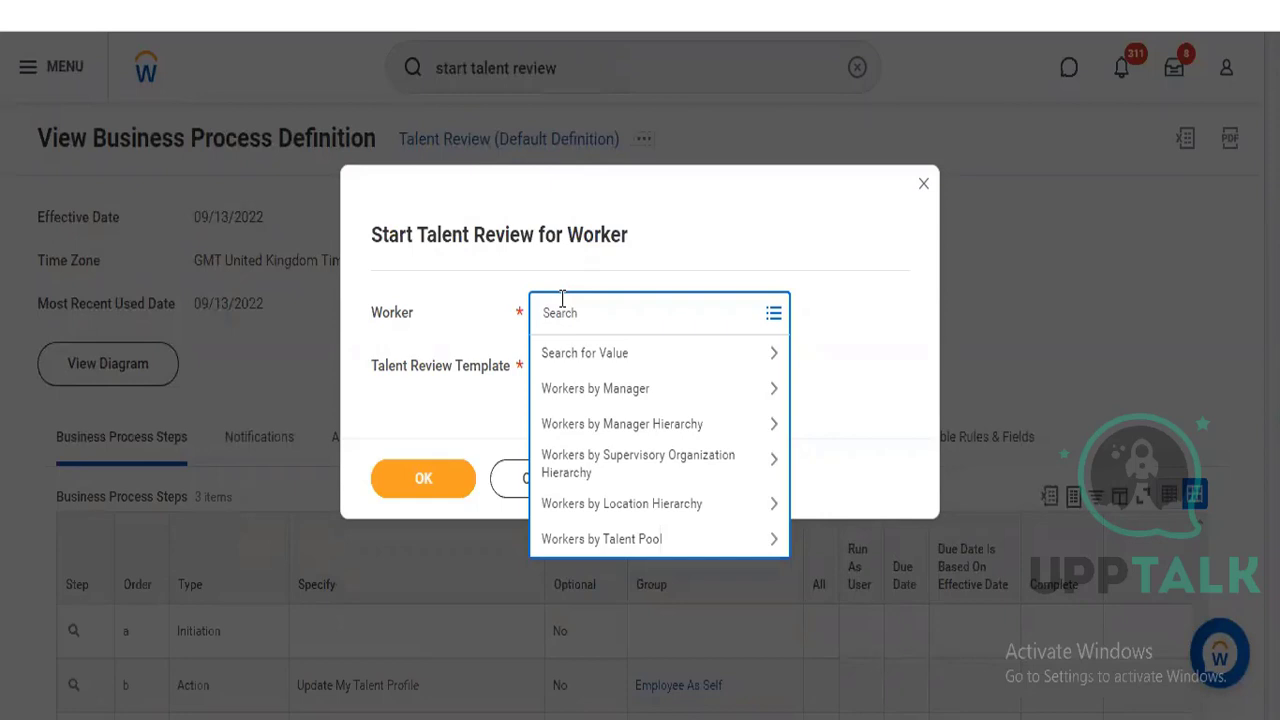
type("john abrah")
key("Return")
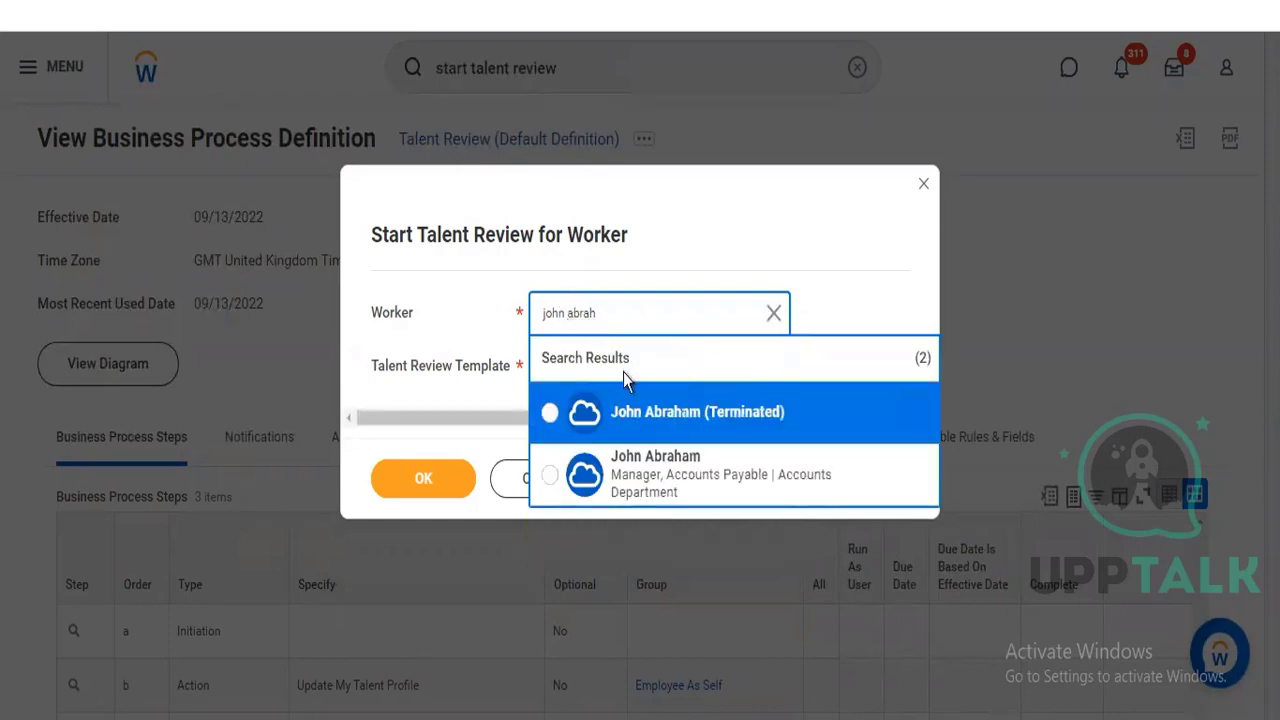
left_click(657, 461)
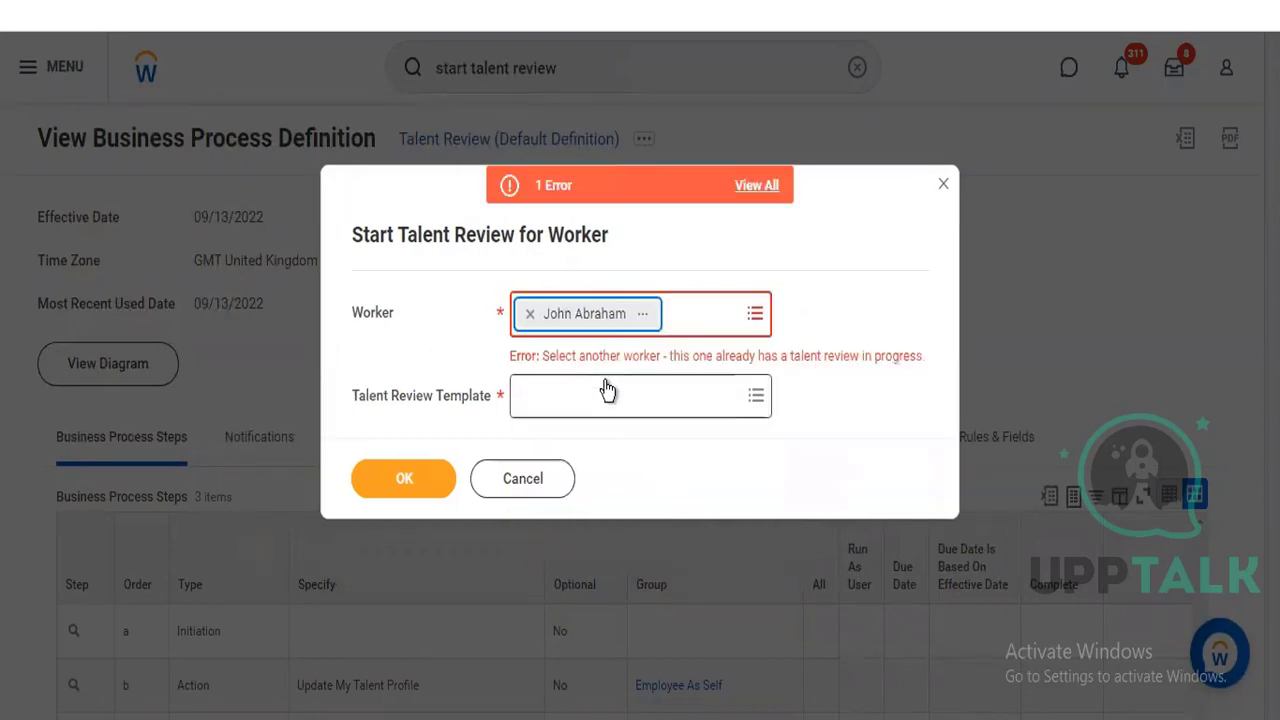
Open the selected worker's profile separately and look through the worker's related actions, returning to the Start Talent Review for Worker form.
right_click(566, 322)
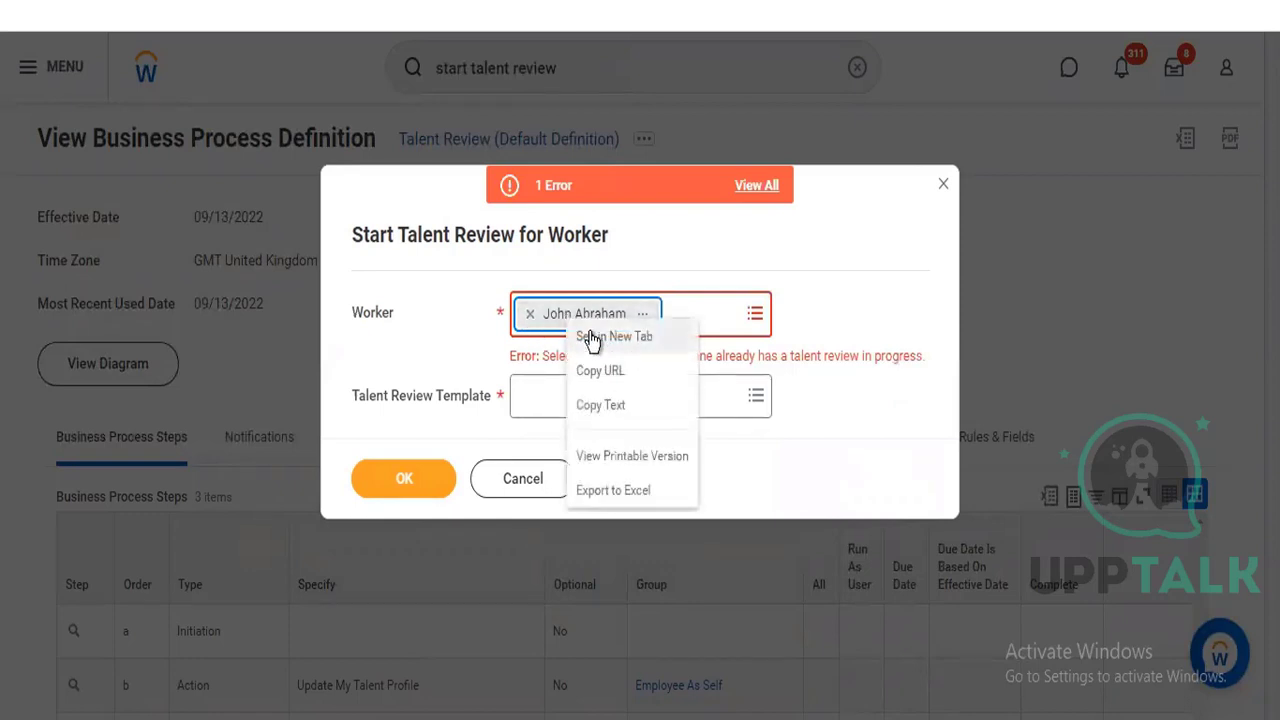
left_click(590, 338)
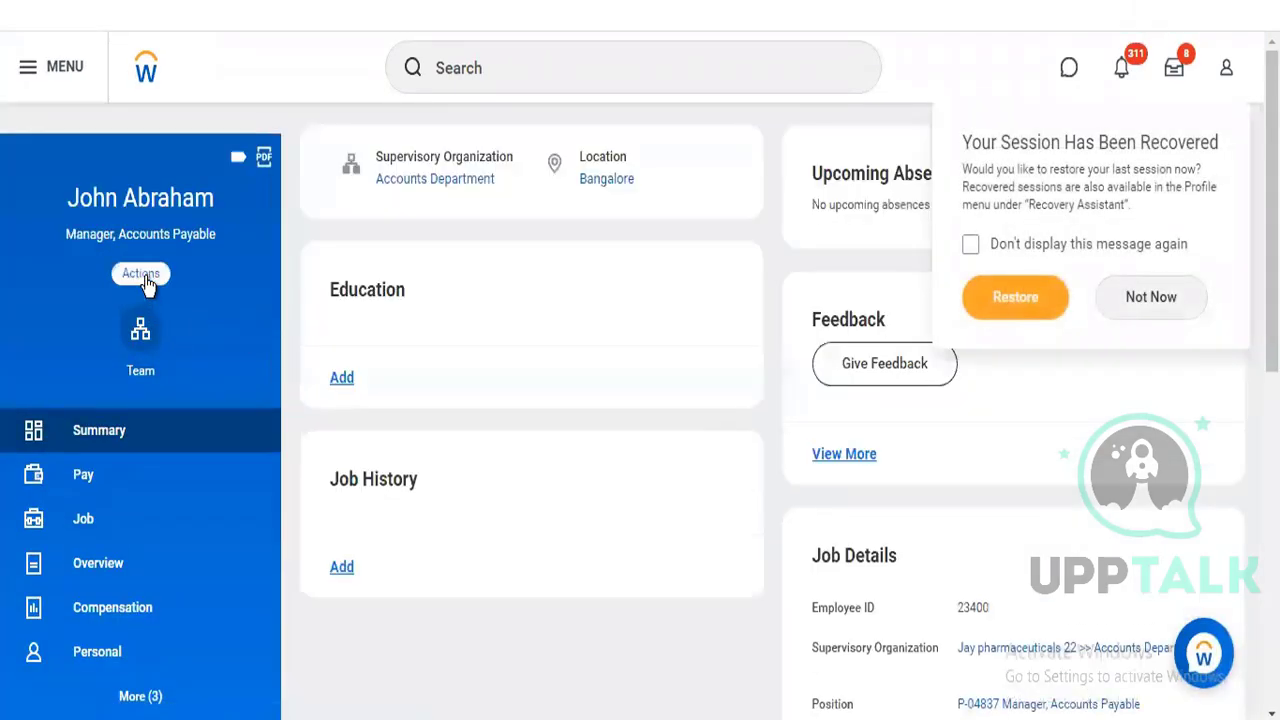
left_click(146, 281)
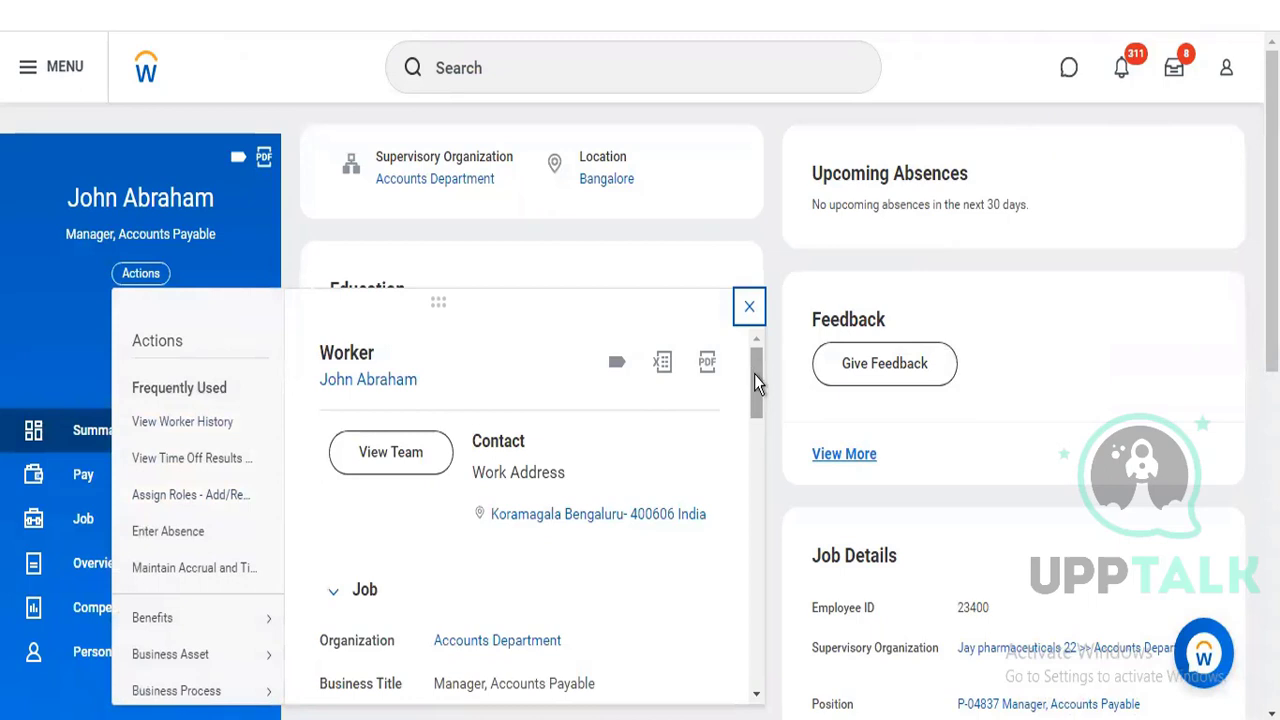
left_click_drag(754, 376, 752, 548)
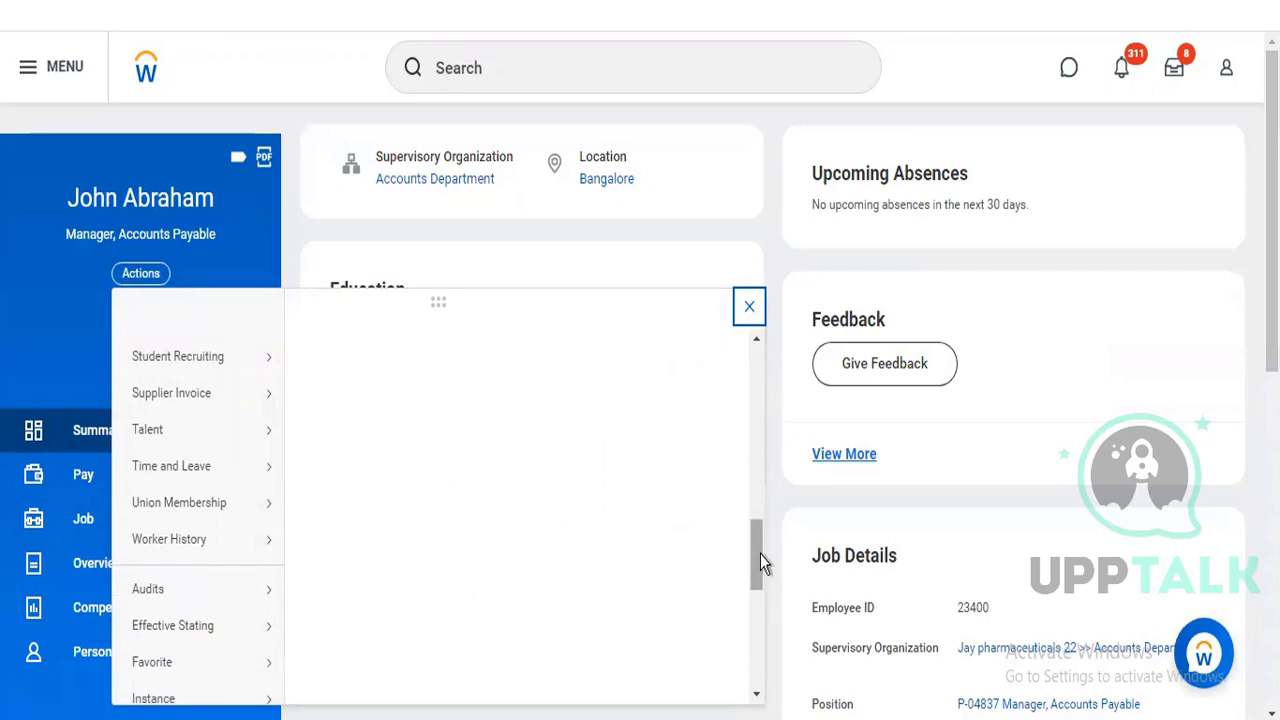
scroll(760, 562, "down", 3)
mouse_move(260, 655)
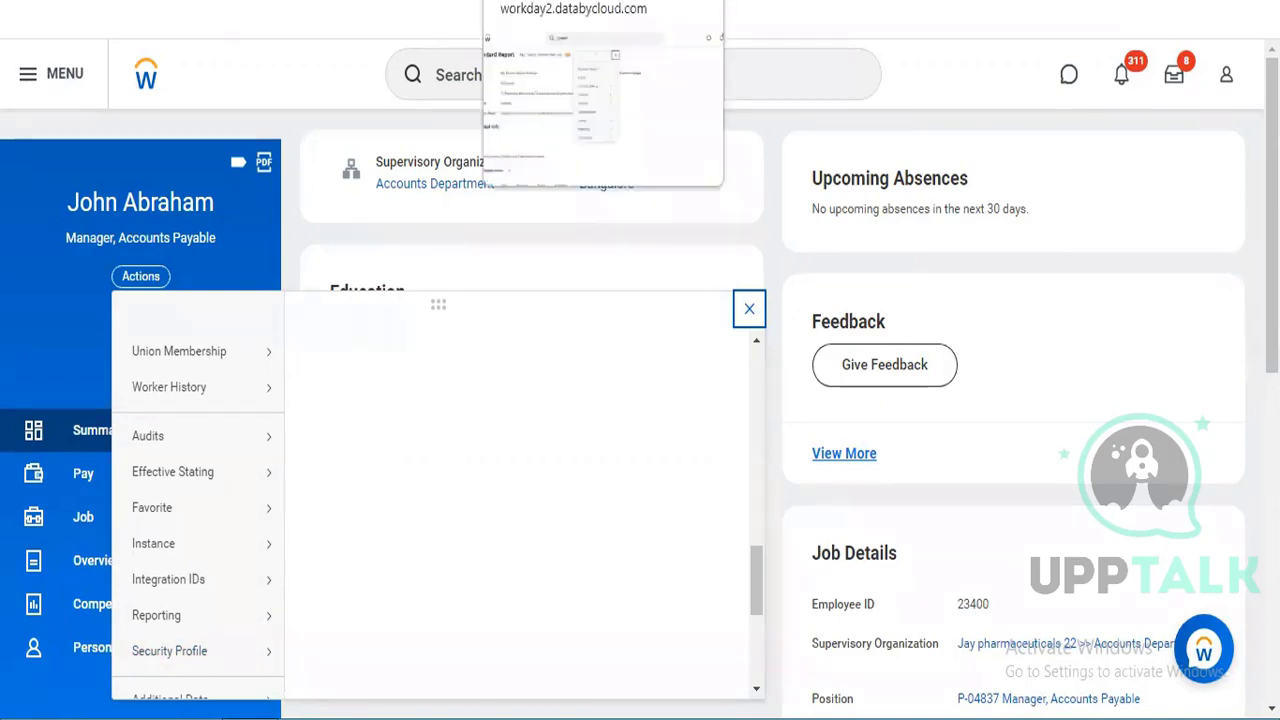
left_click(545, 2)
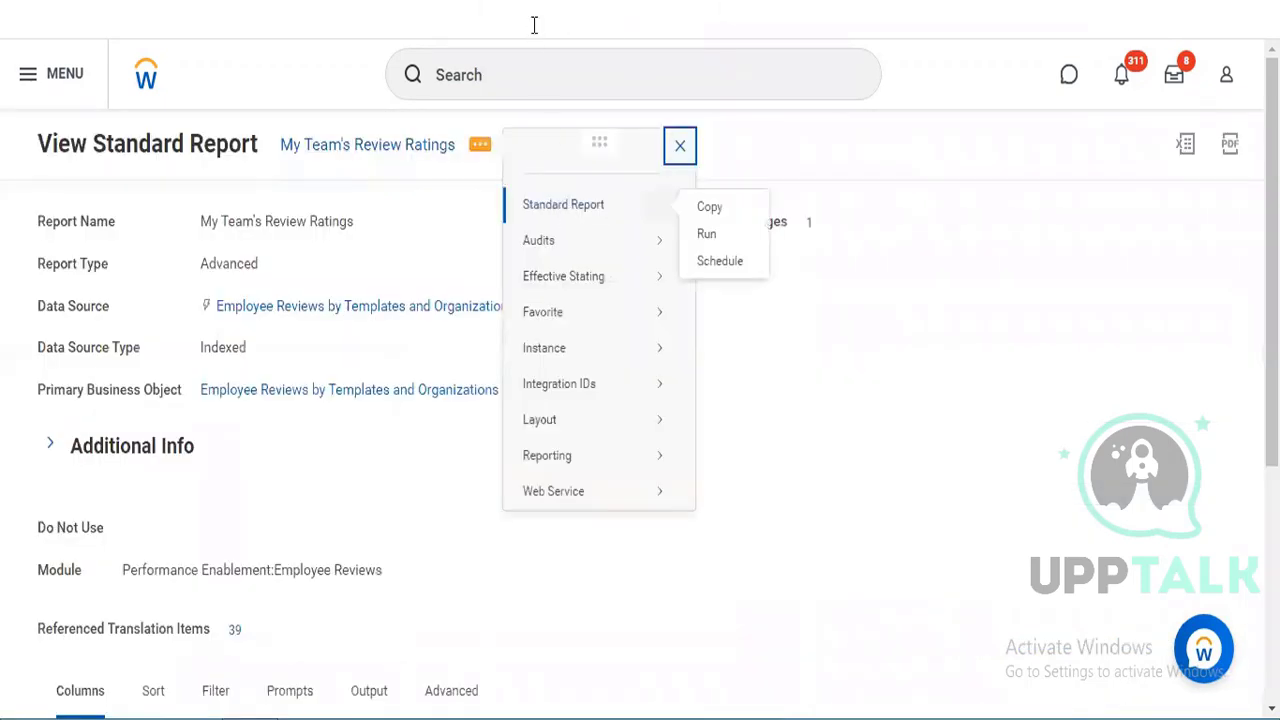
left_click(490, 2)
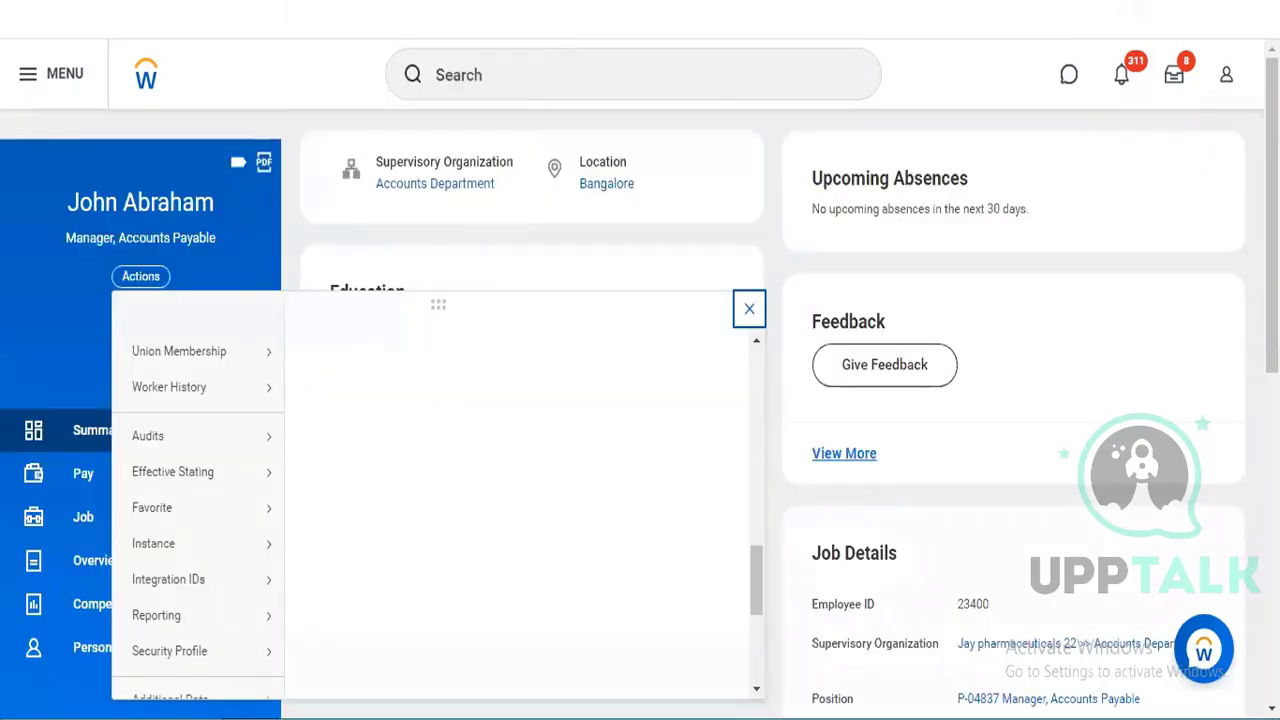
left_click(350, 2)
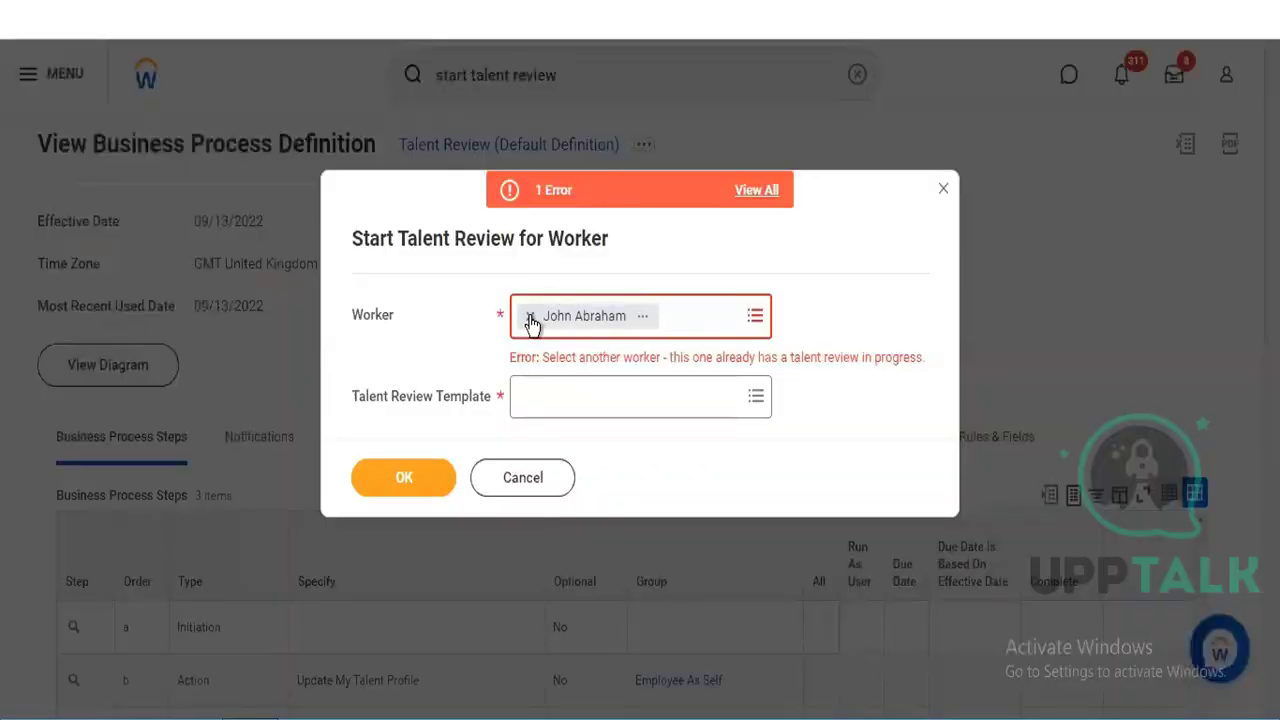
Replace the worker with the Director, Sales Operations in Sales, searching by the employee's first name.
left_click(531, 318)
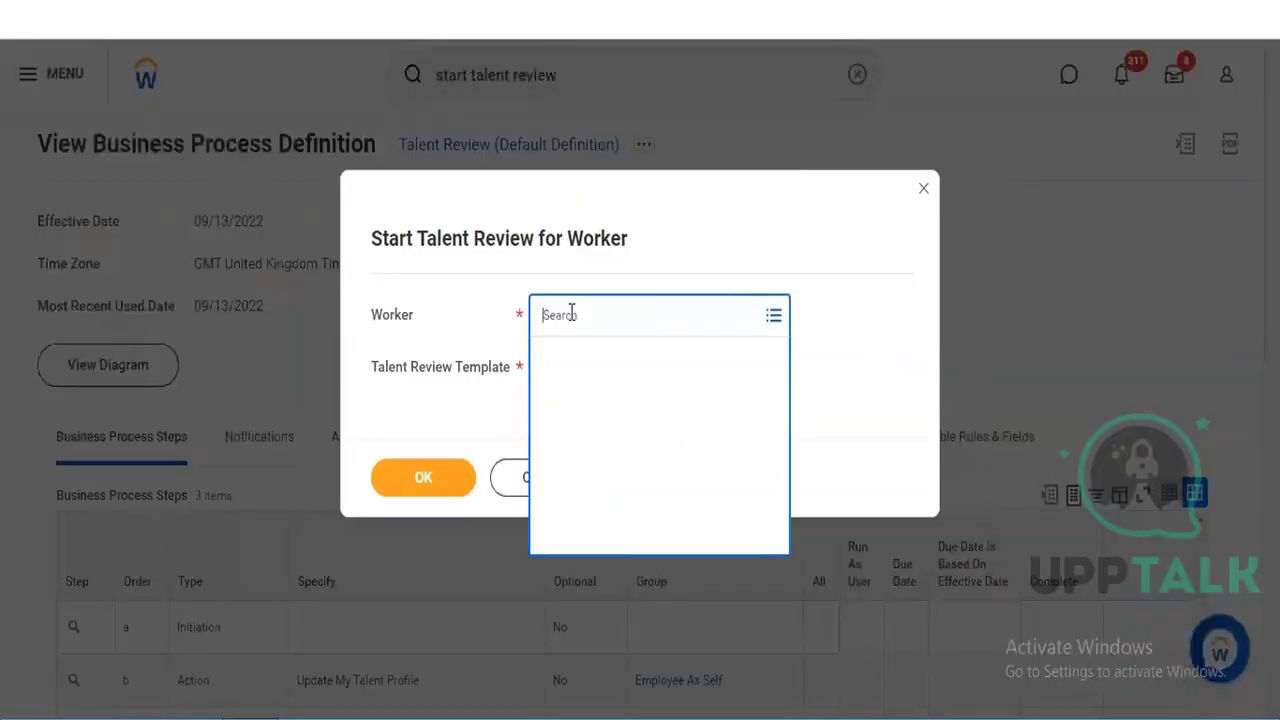
type("mark")
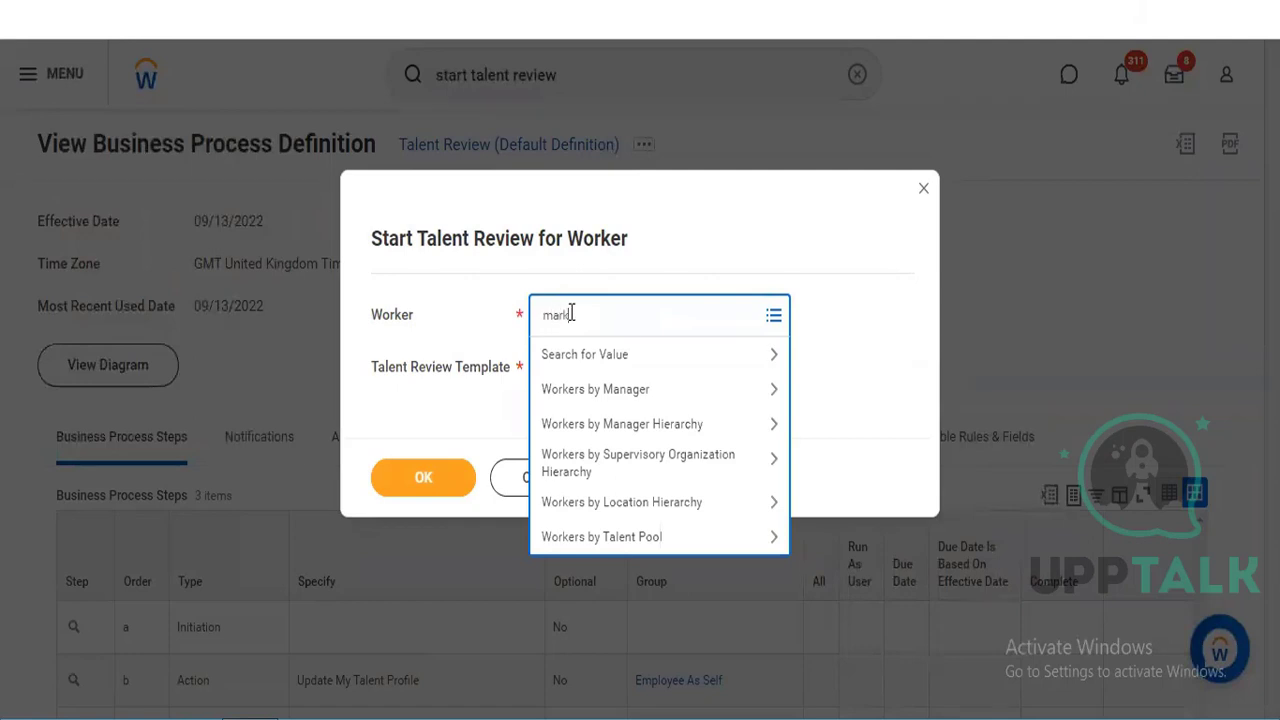
key("Return")
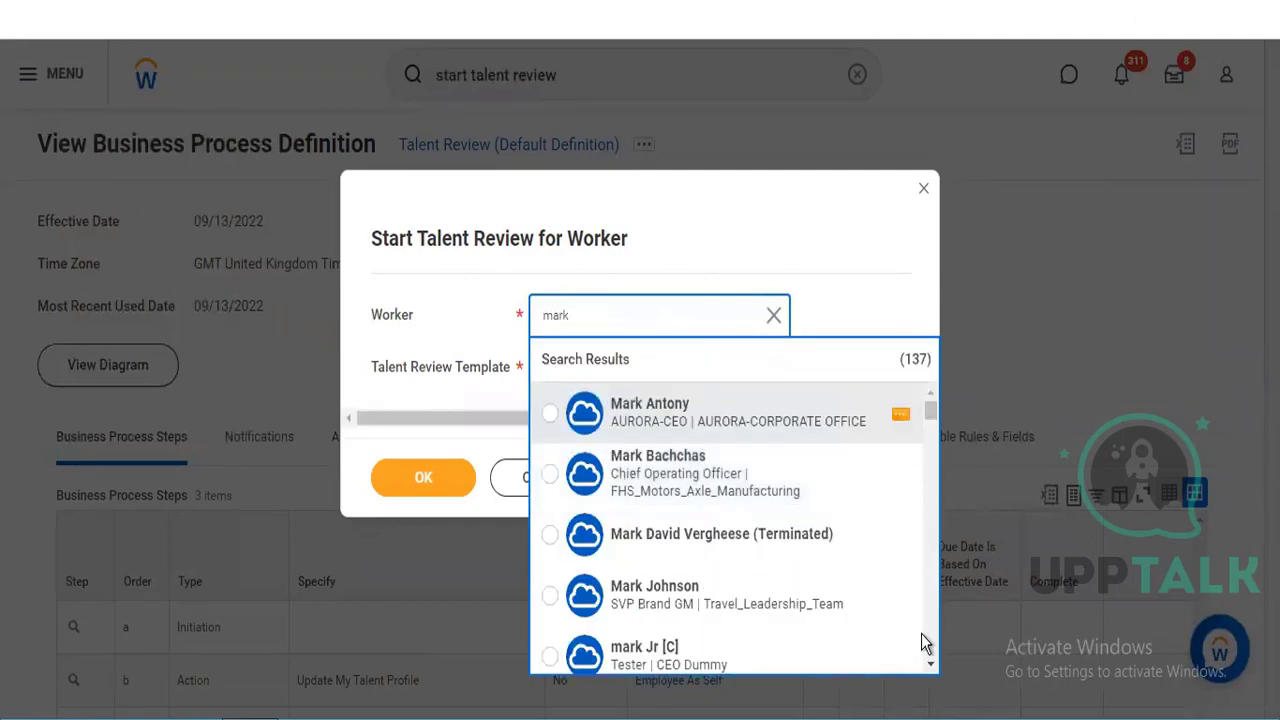
left_click(930, 664)
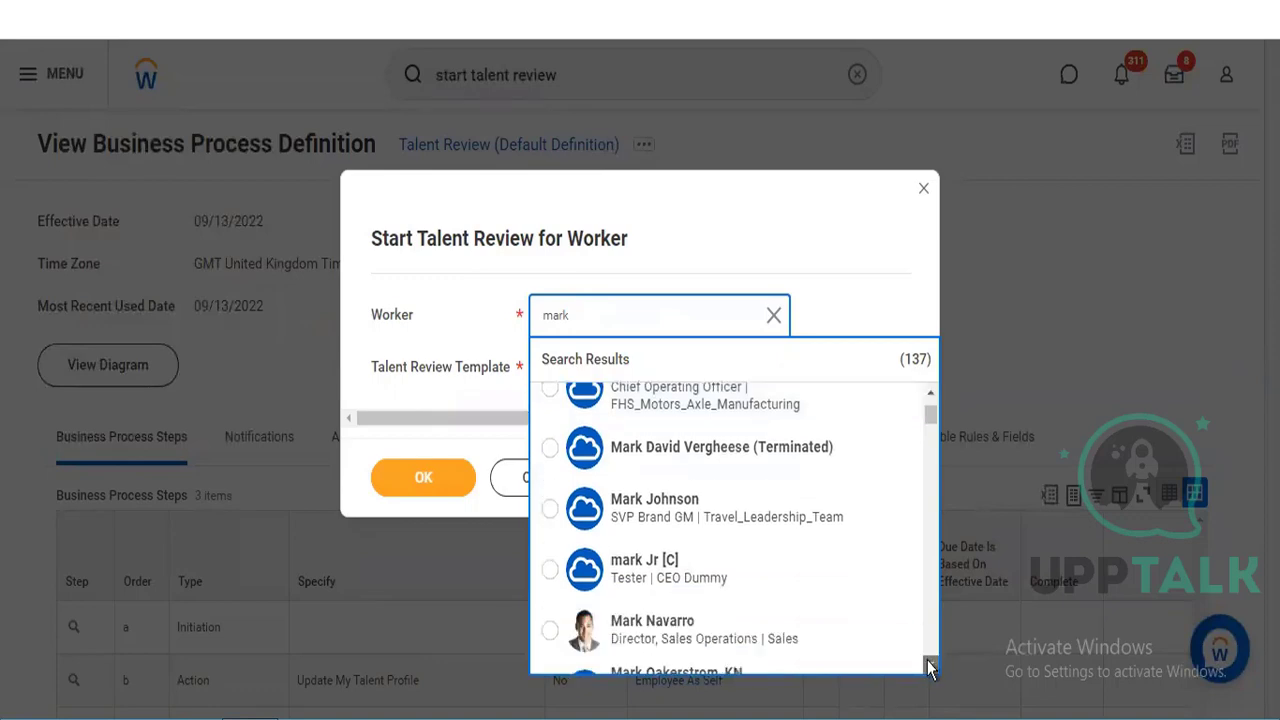
left_click(930, 668)
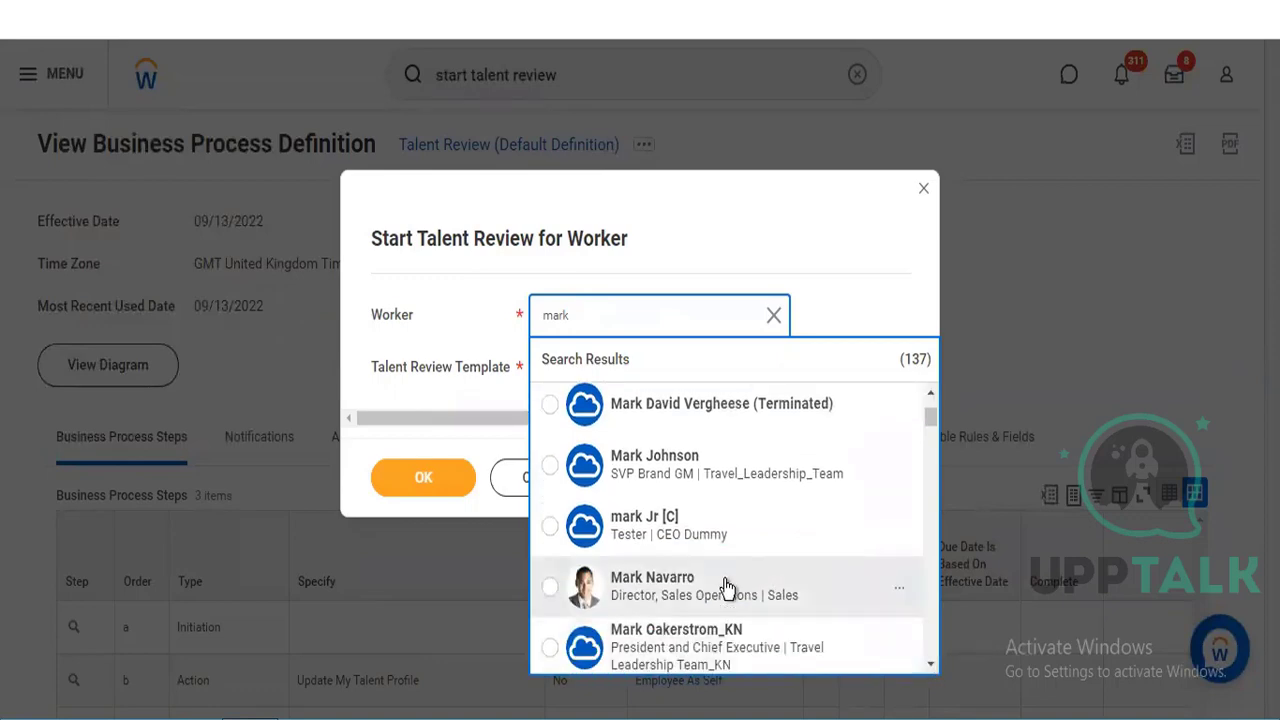
left_click(726, 587)
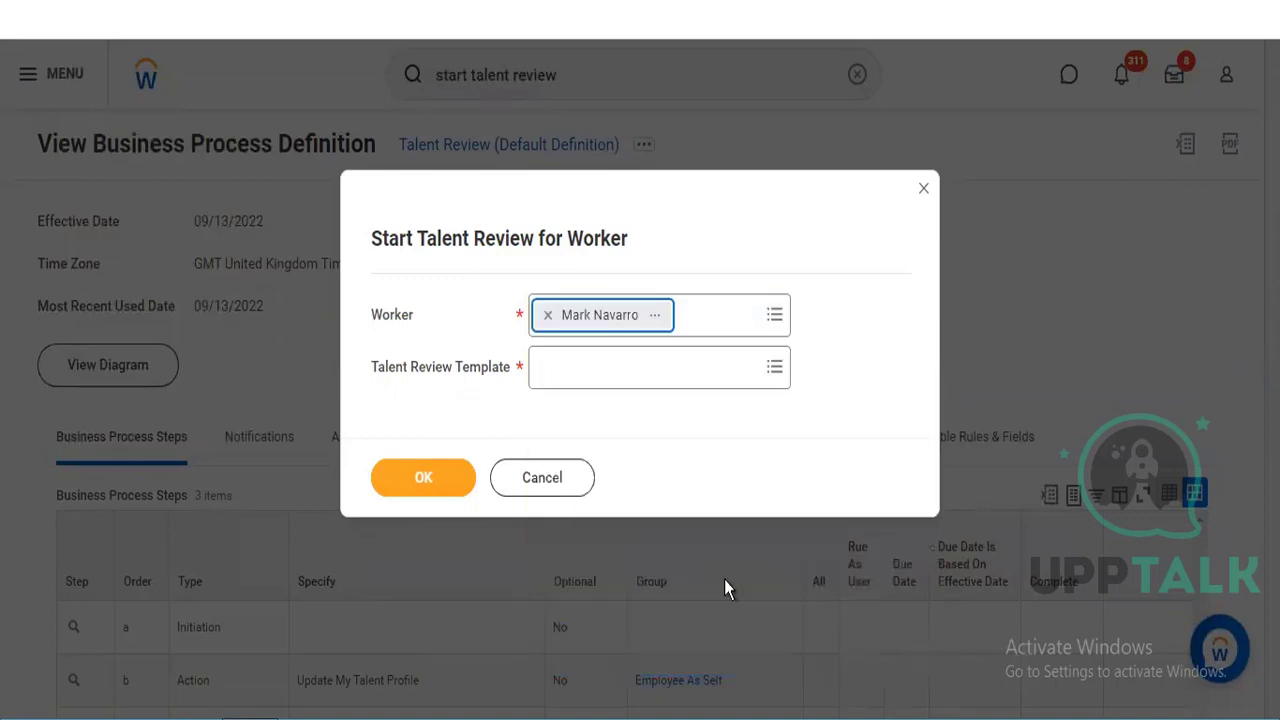
Set the talent review template to Talent Review and submit the request.
left_click(624, 370)
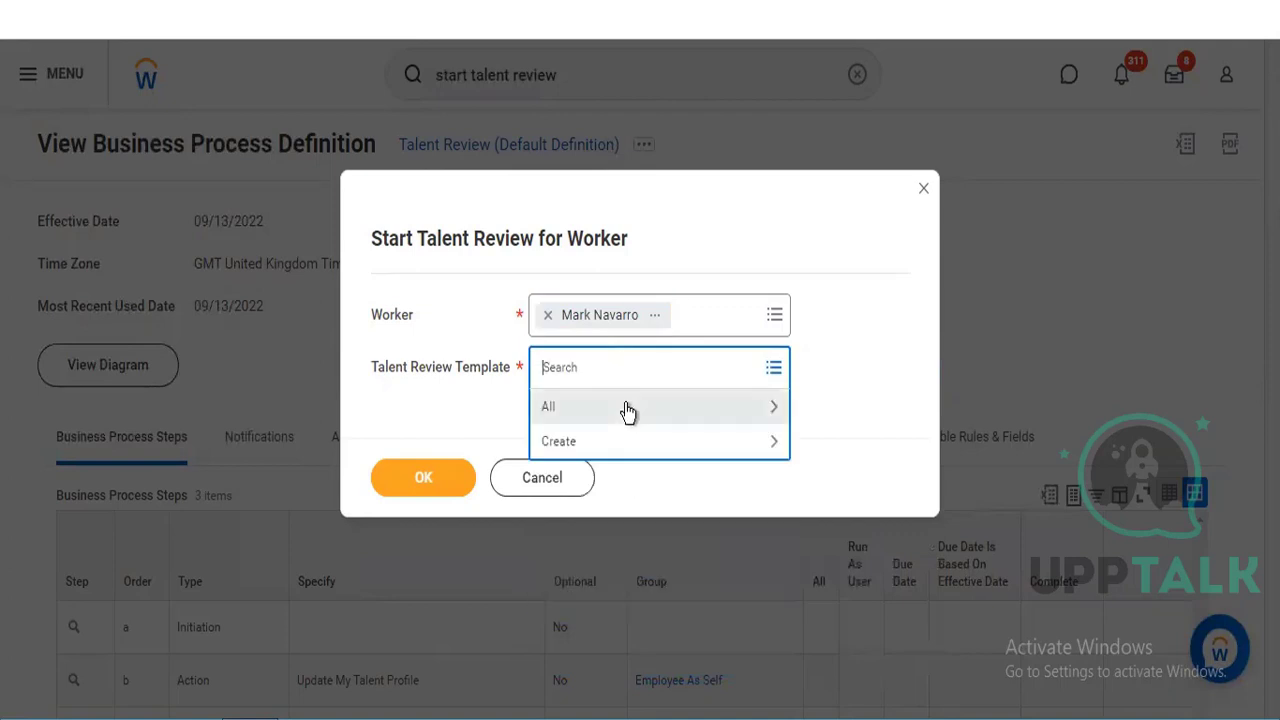
left_click(625, 408)
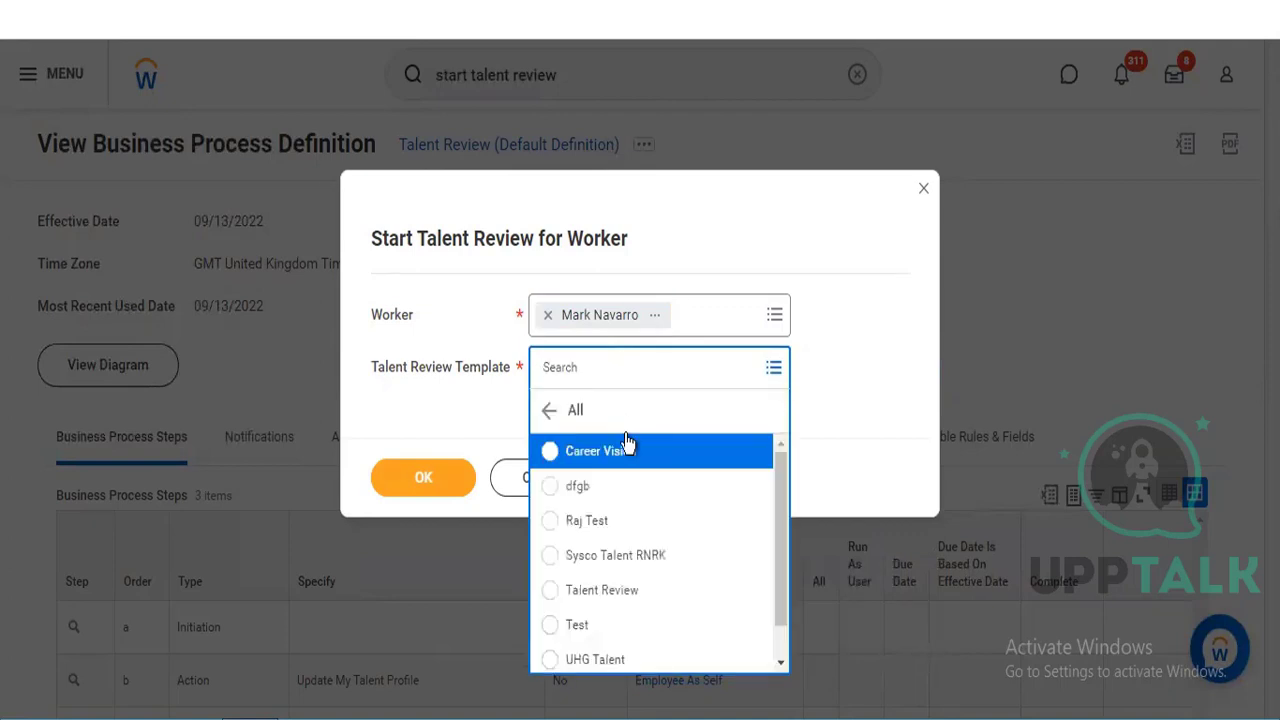
left_click(614, 592)
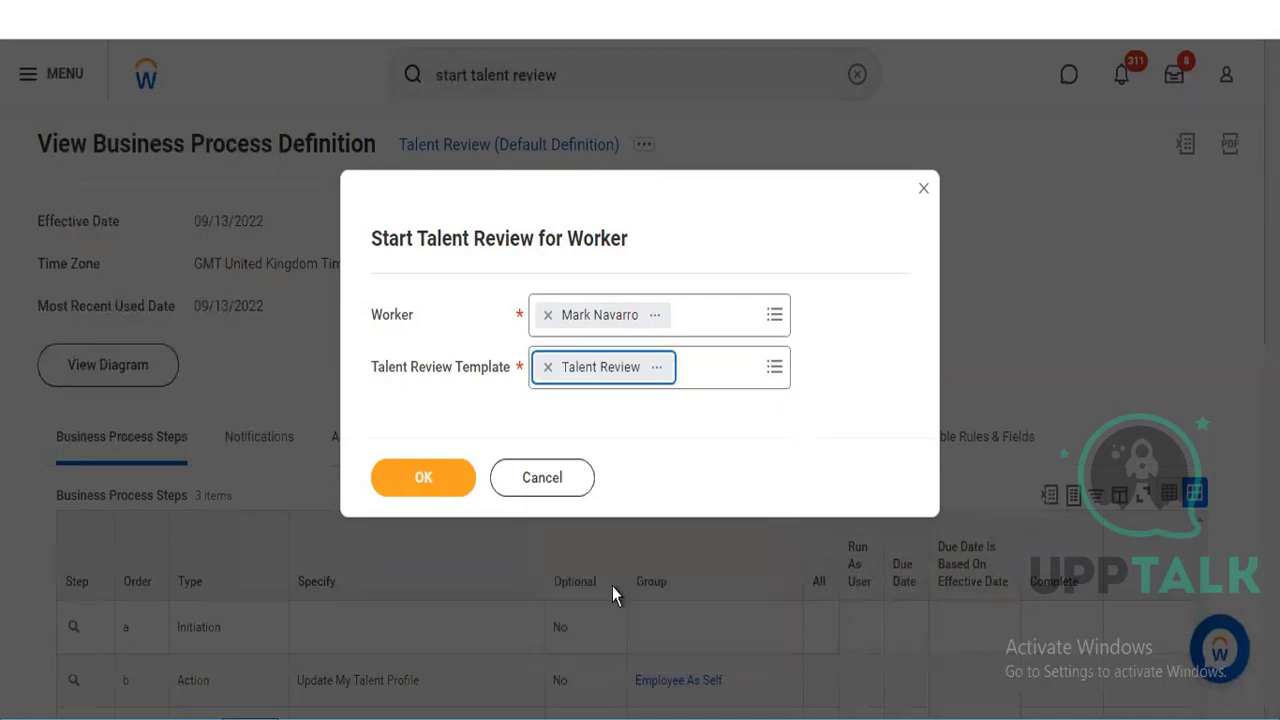
left_click(436, 468)
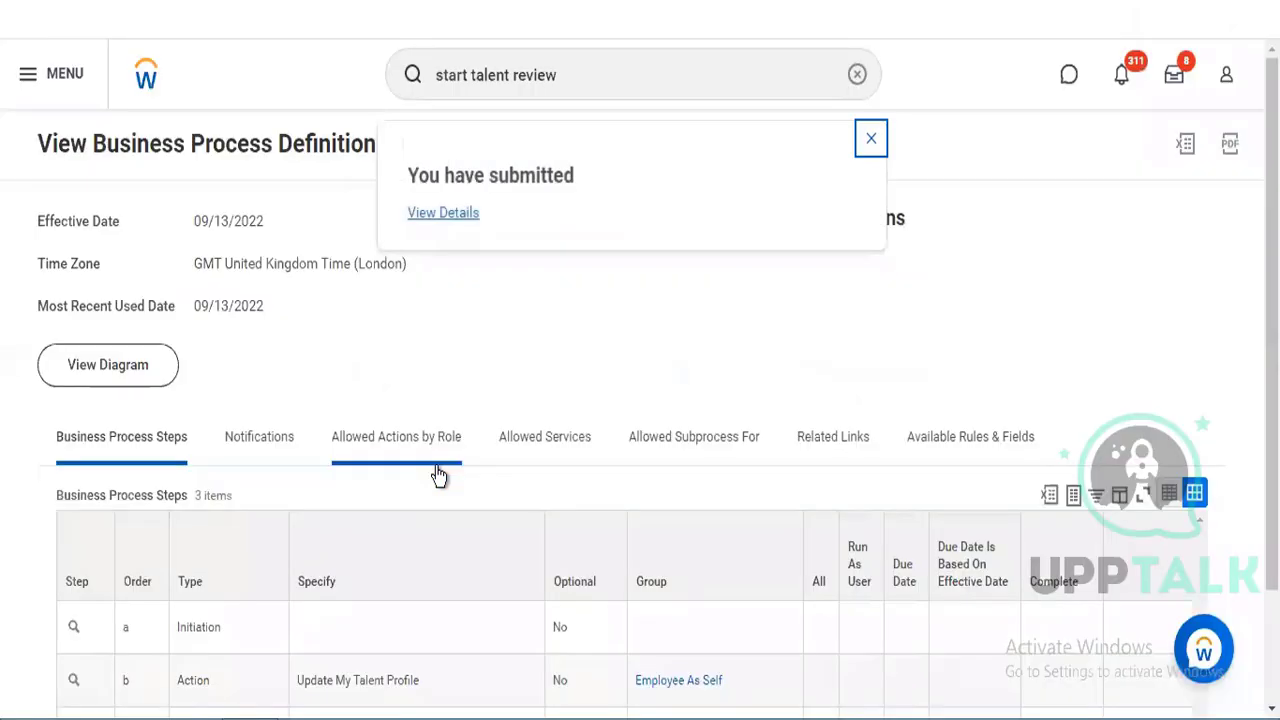
View the submitted talent review's details and examine the status and due dates in its process history.
left_click(445, 213)
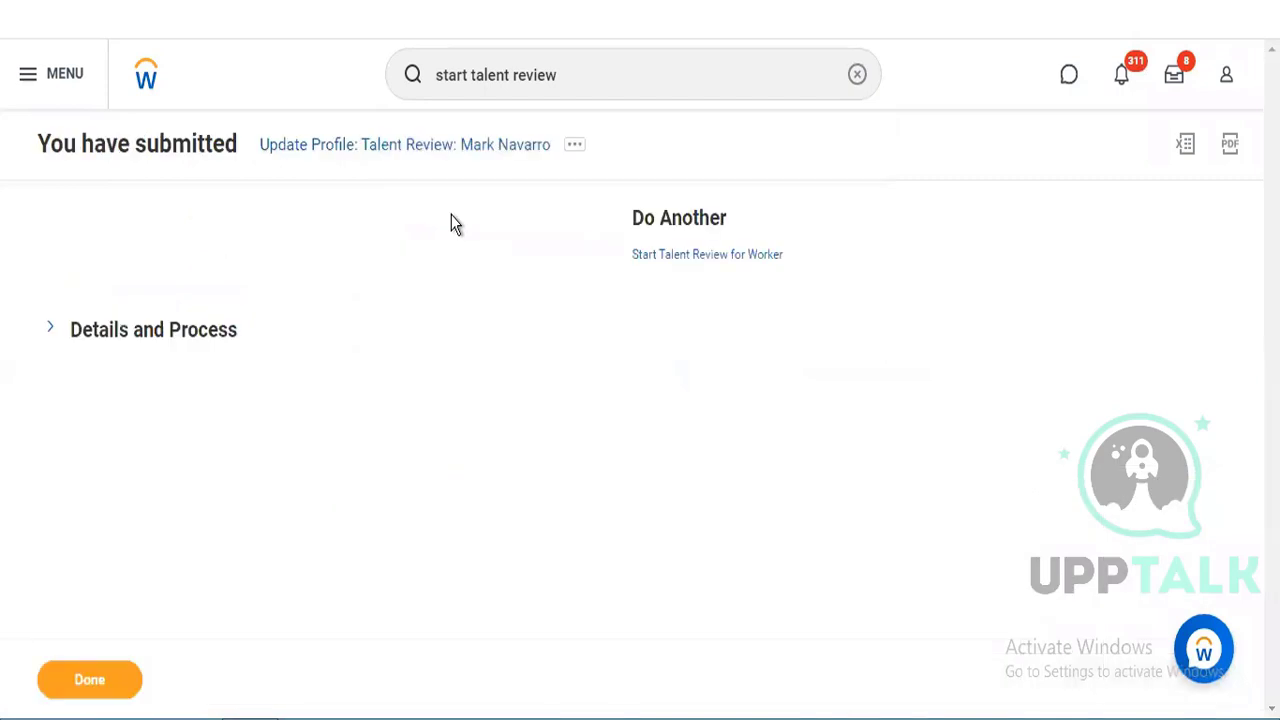
left_click(49, 329)
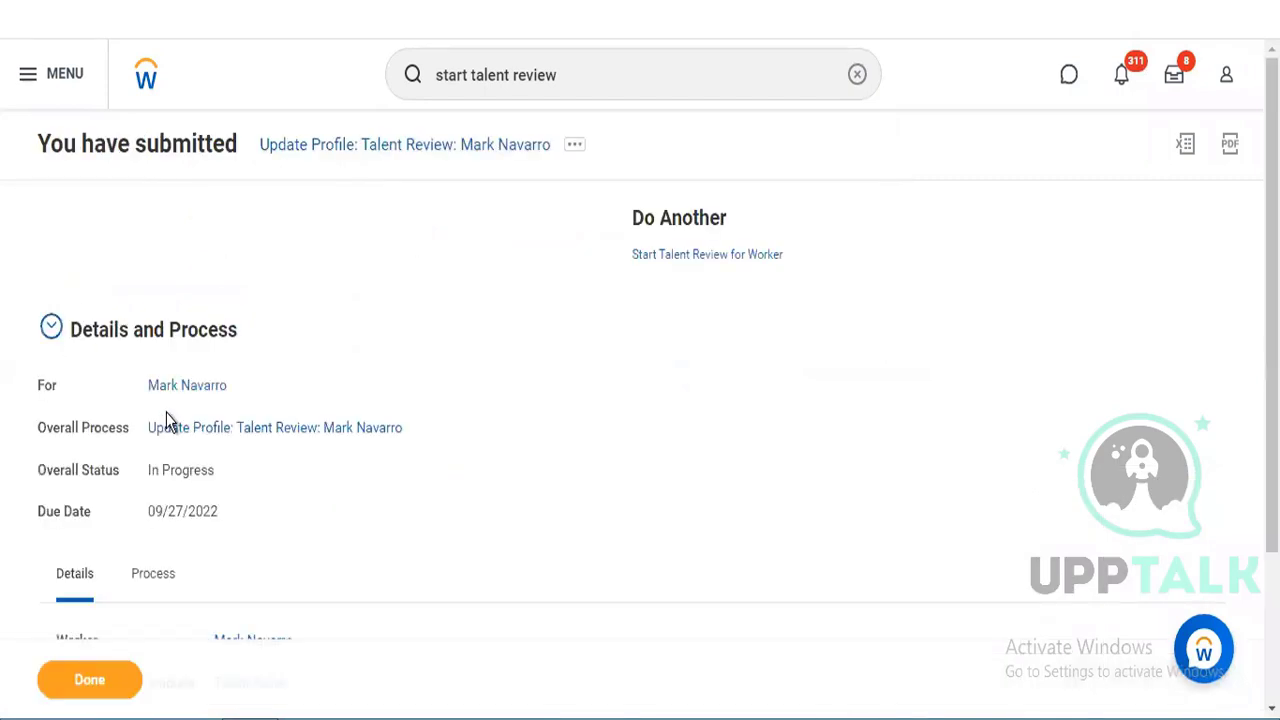
left_click(157, 578)
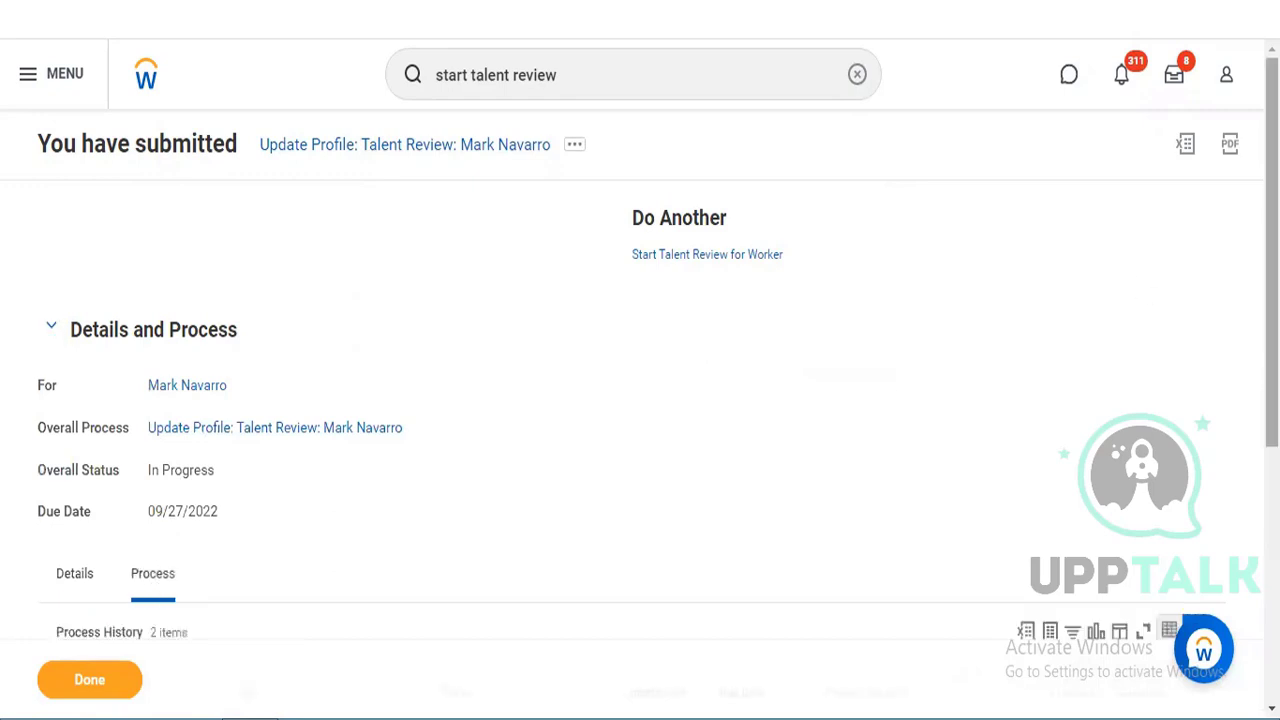
scroll(950, 458, "down", 3)
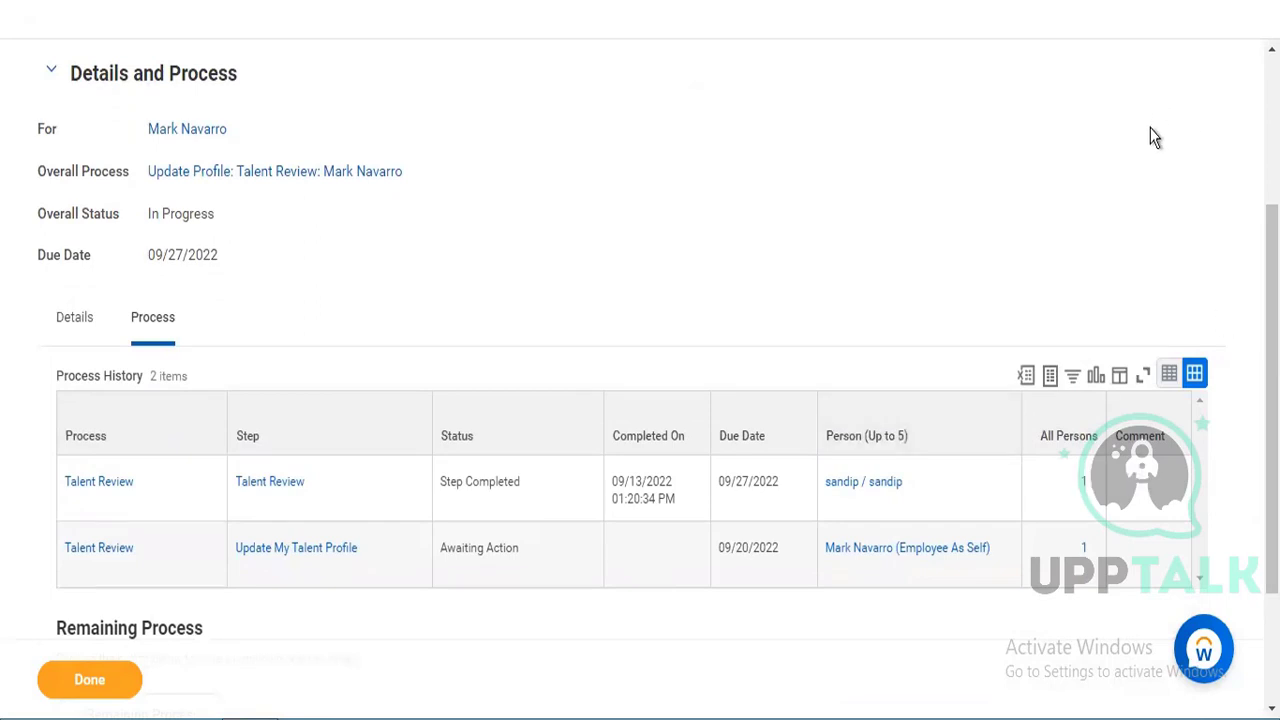
Start a proxy session as the employee assigned to the Update My Talent Profile step awaiting action.
left_click(838, 570)
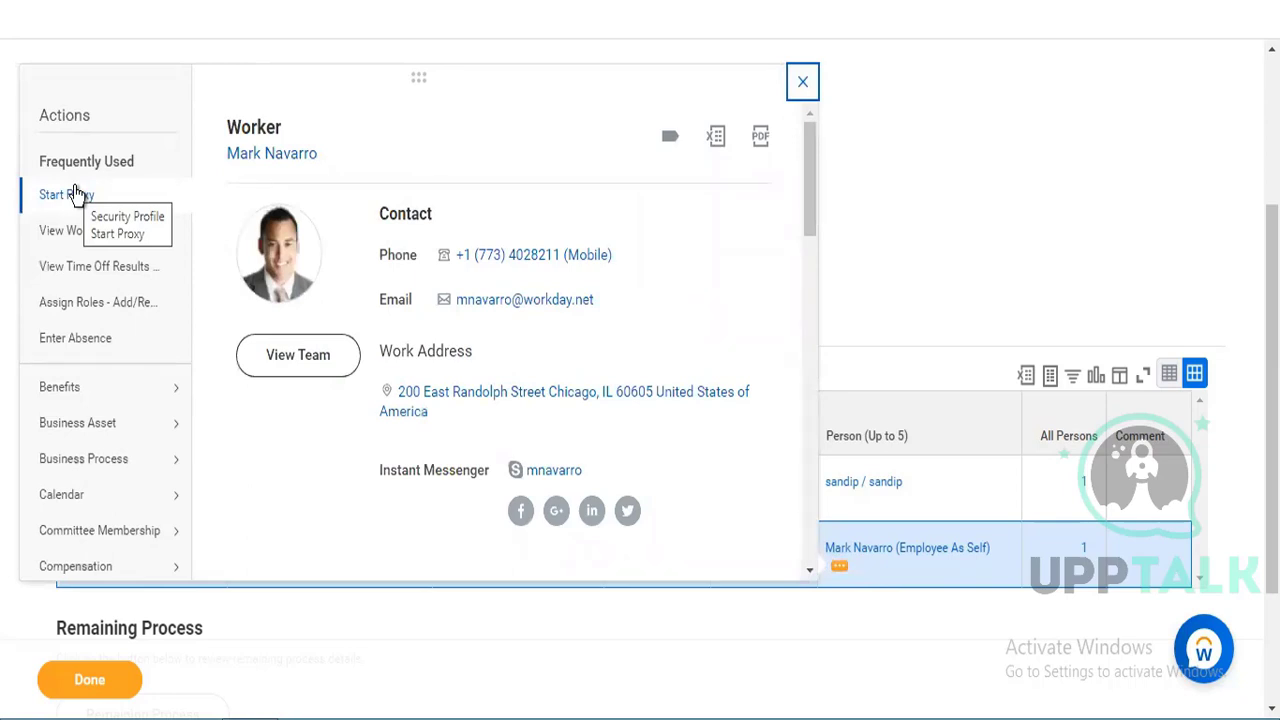
left_click(70, 194)
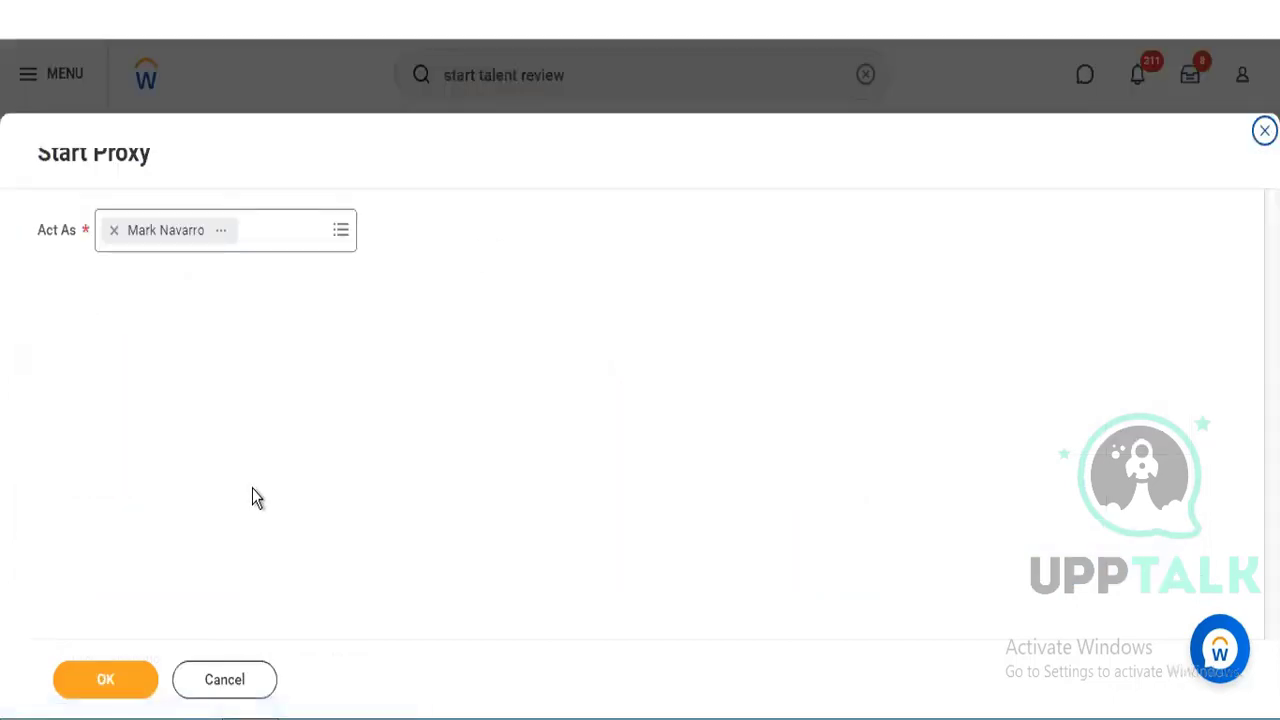
left_click(97, 680)
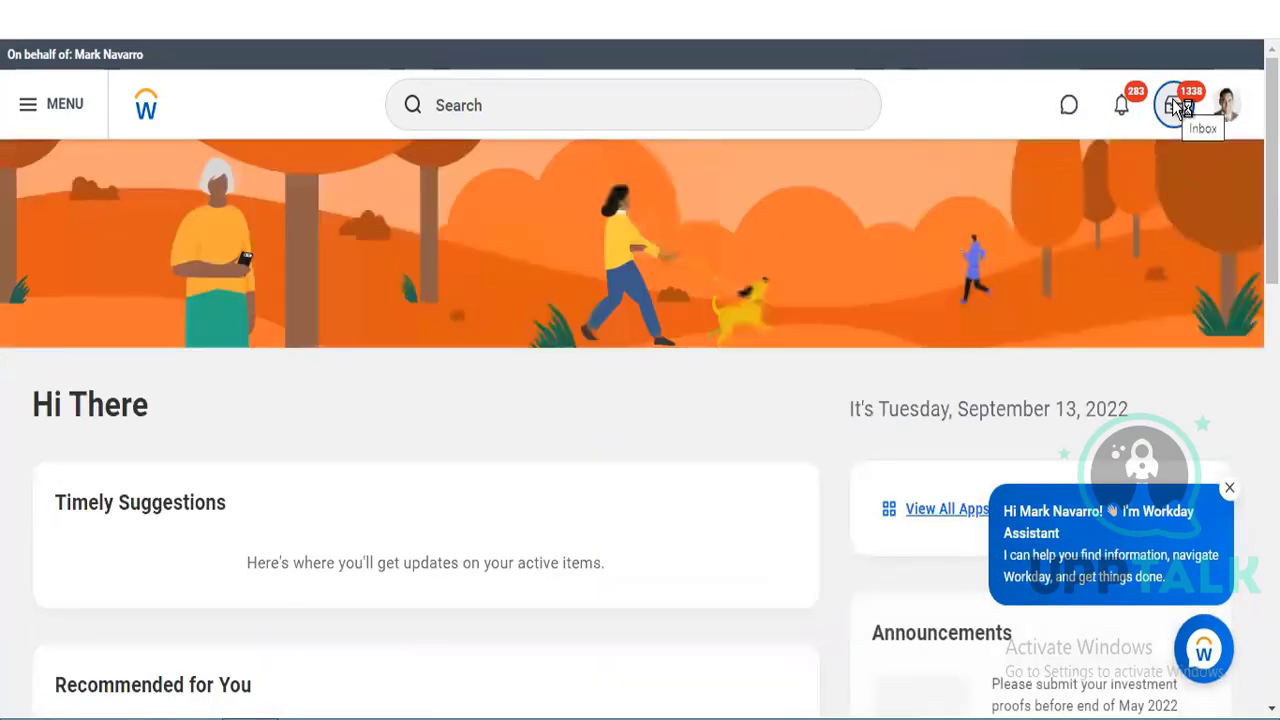
Open the newest Update My Talent Profile task in the employee's inbox and start it in the Guided Editor.
left_click(1172, 99)
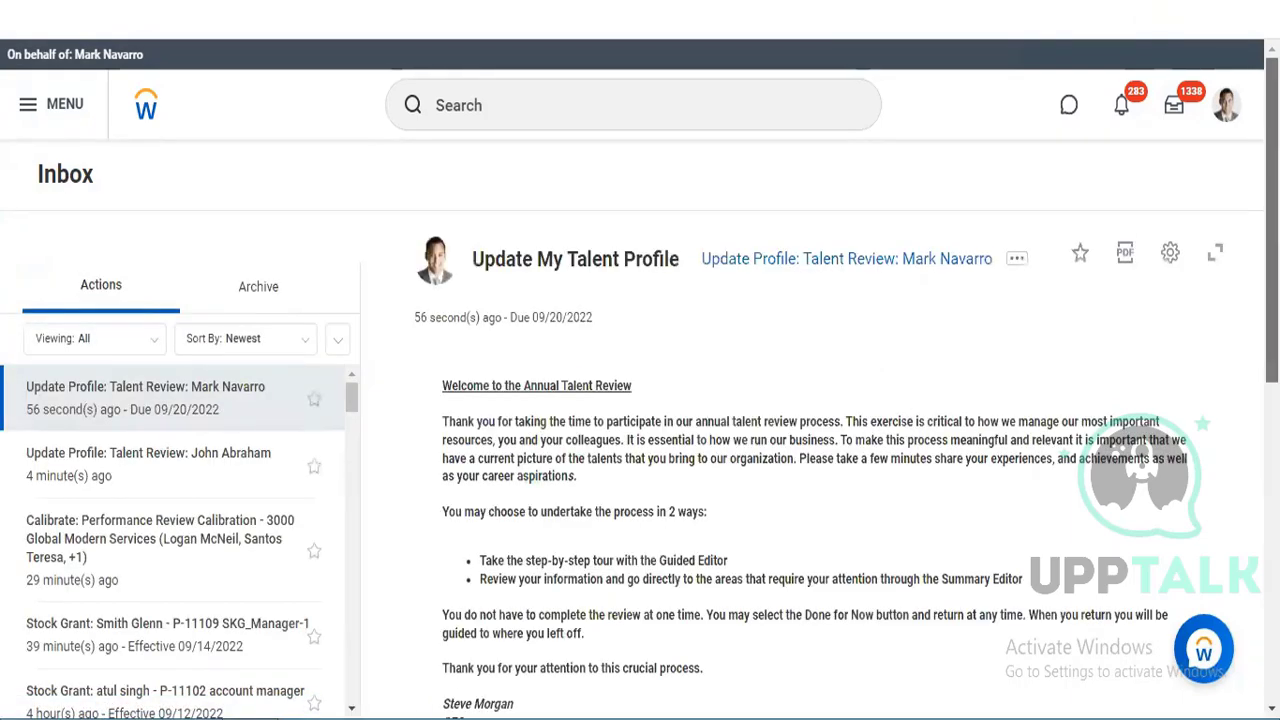
scroll(1000, 518, "down", 4)
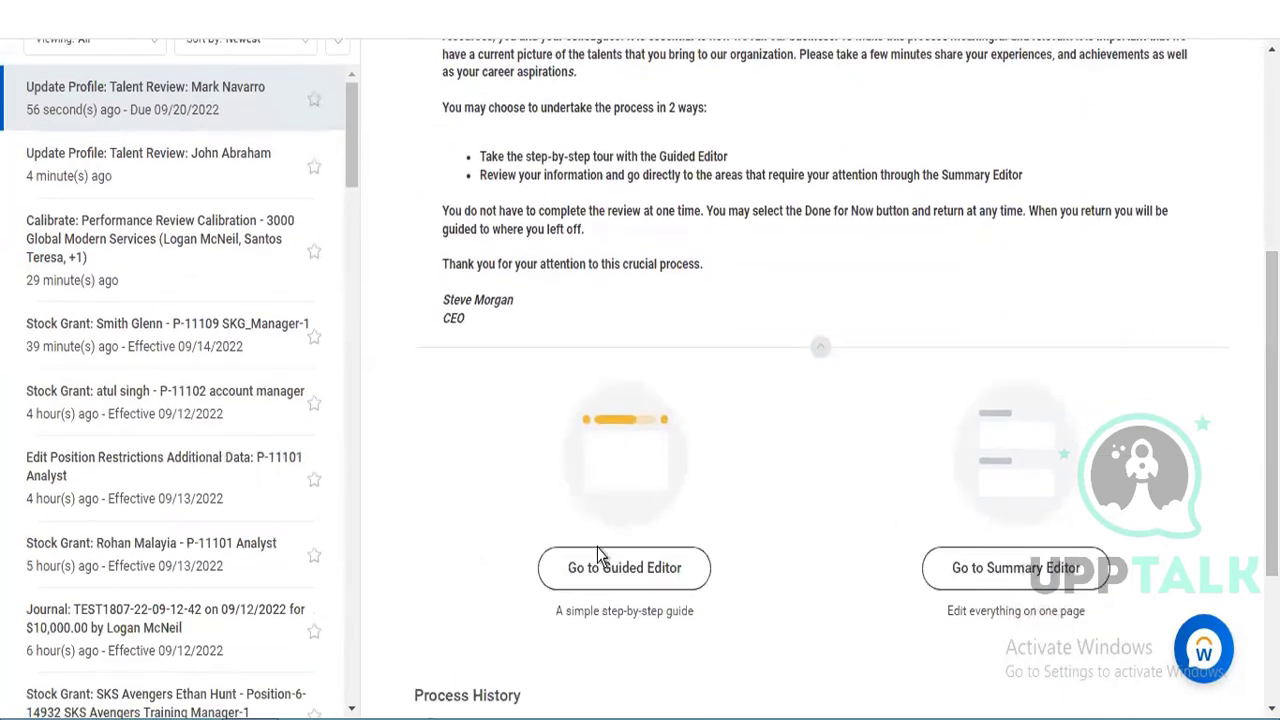
left_click(597, 562)
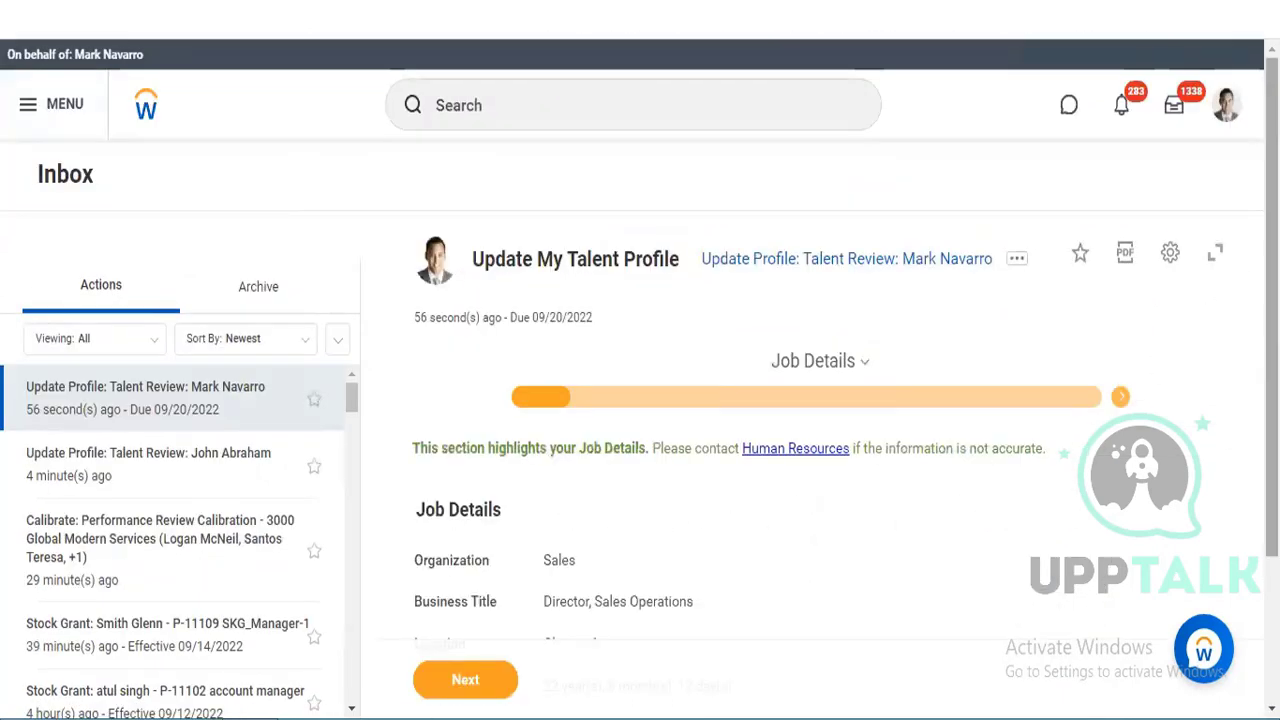
Review the Job Details, Internal Job Profile History, Job History and Work Experience sections, and continue to Education.
scroll(1046, 440, "down", 3)
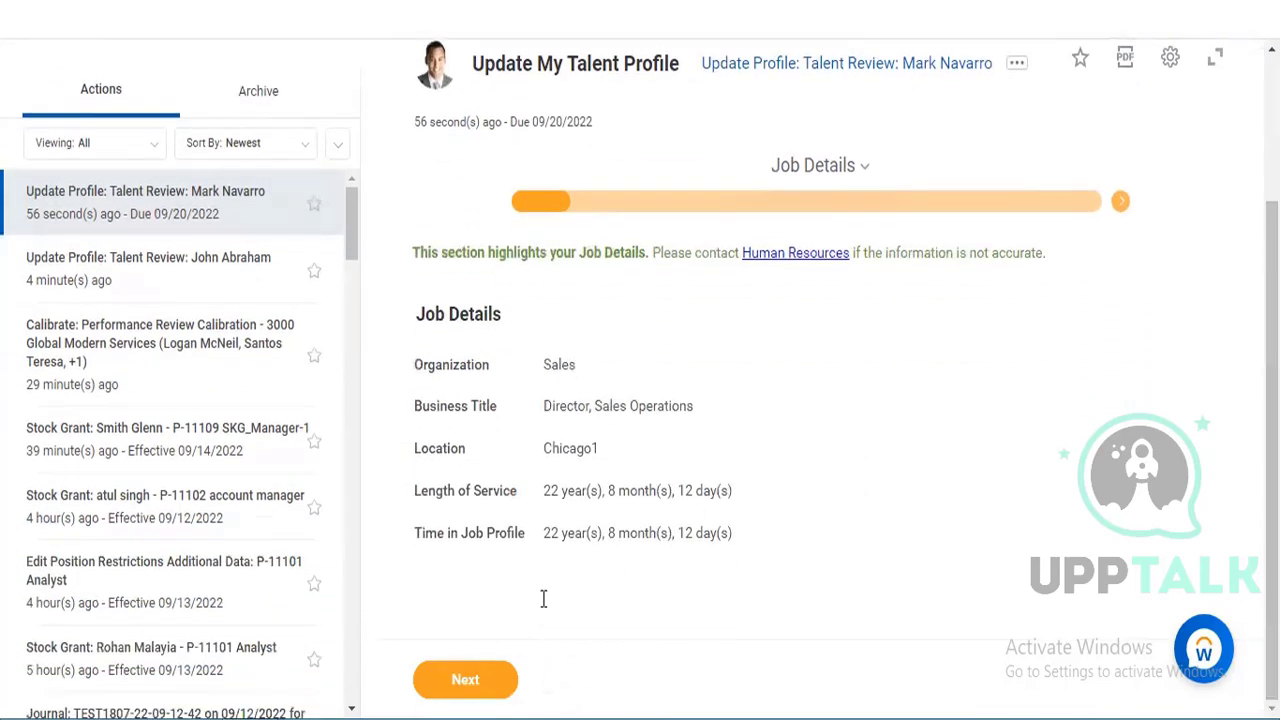
left_click(458, 688)
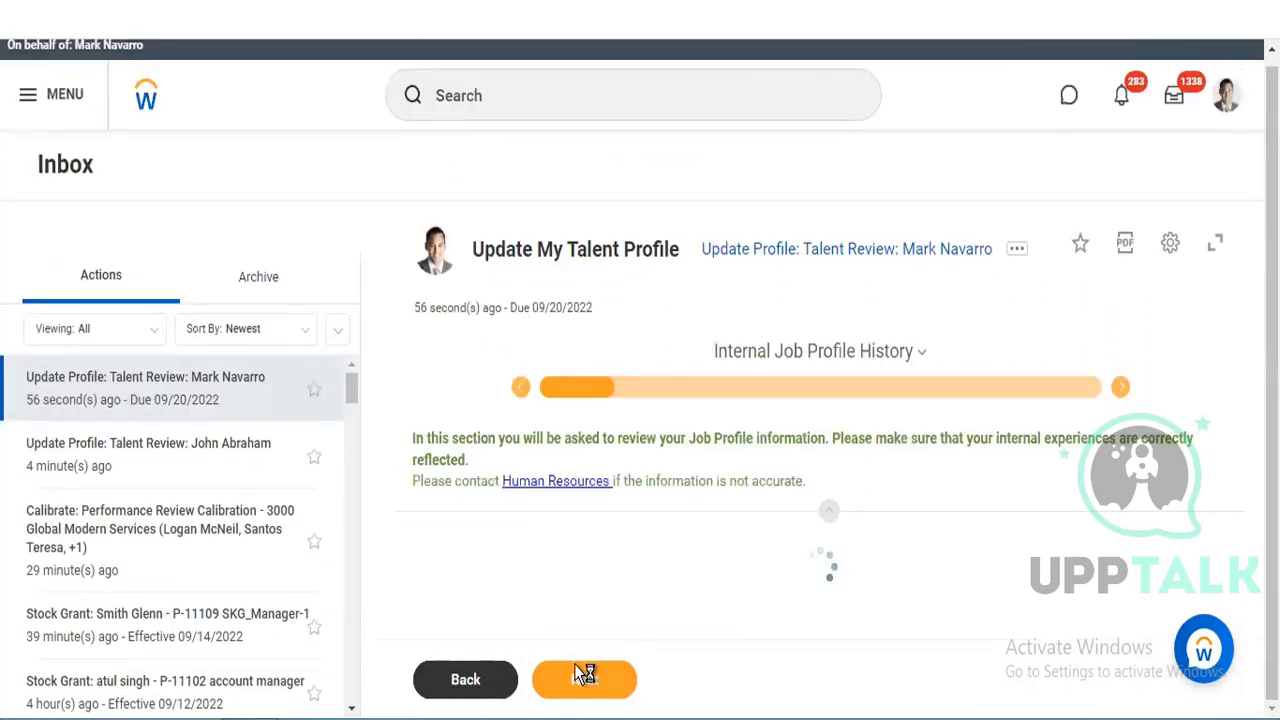
scroll(1008, 430, "down", 3)
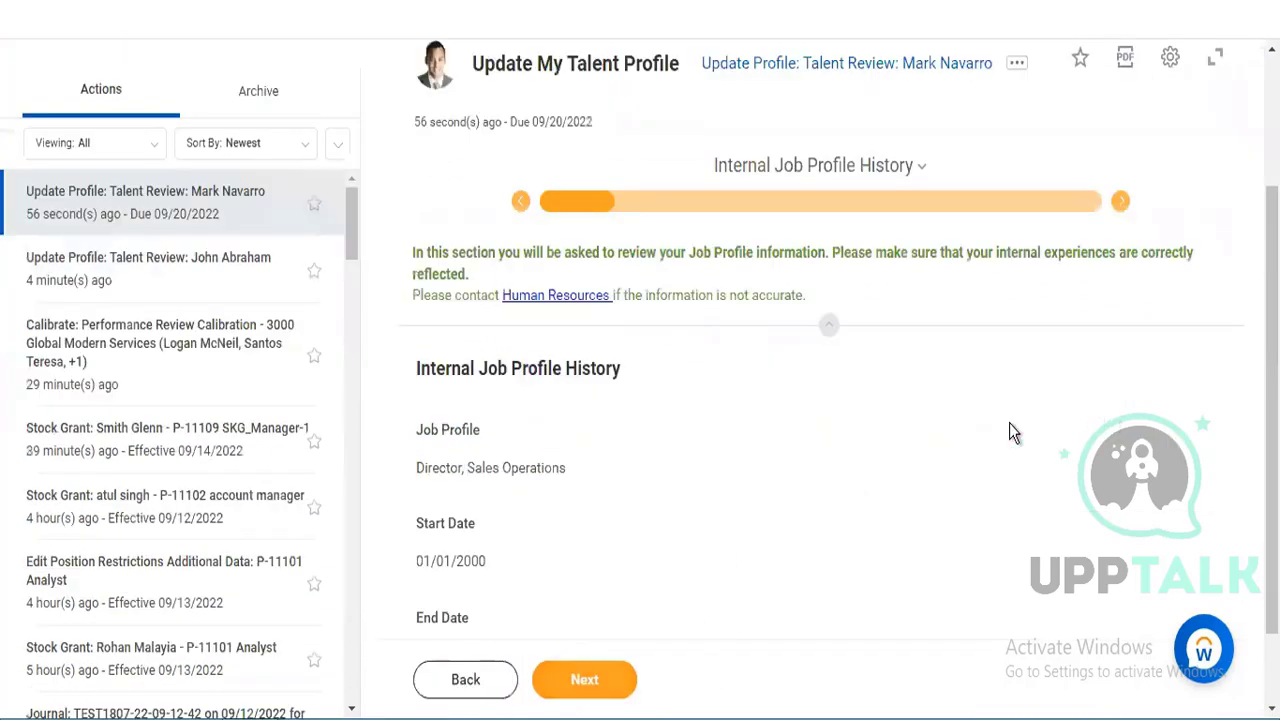
left_click(557, 686)
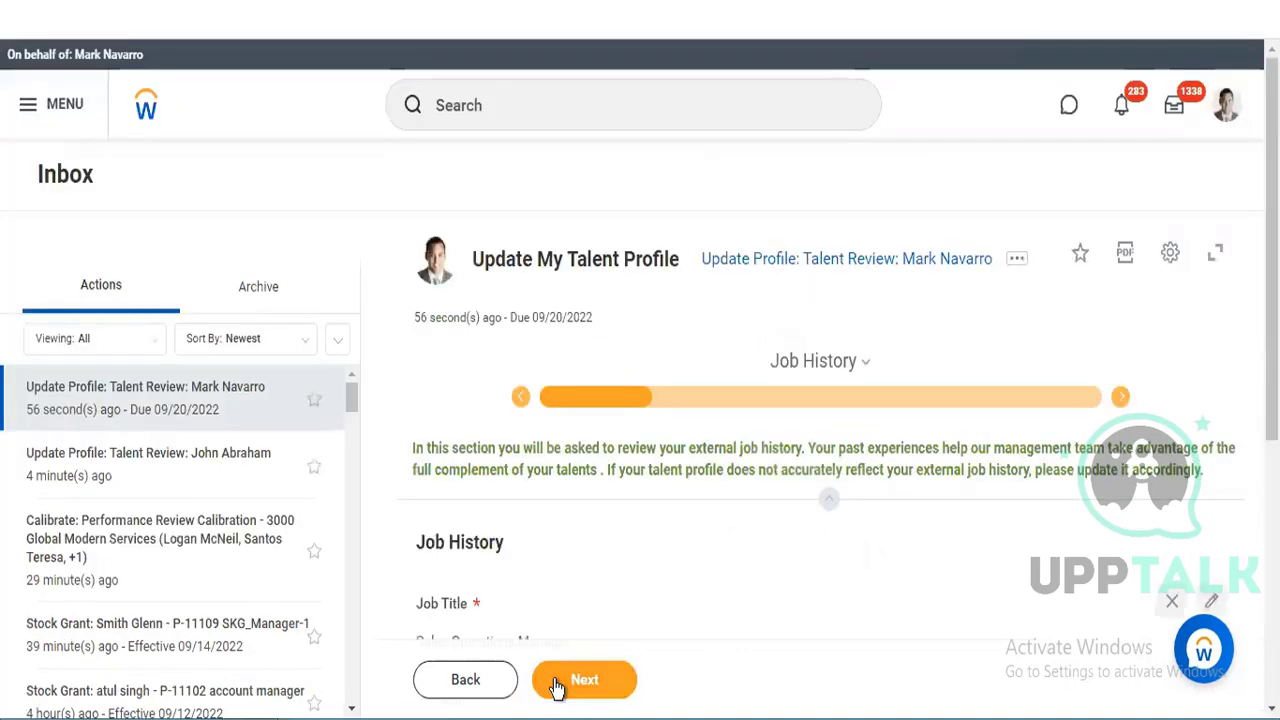
left_click(557, 686)
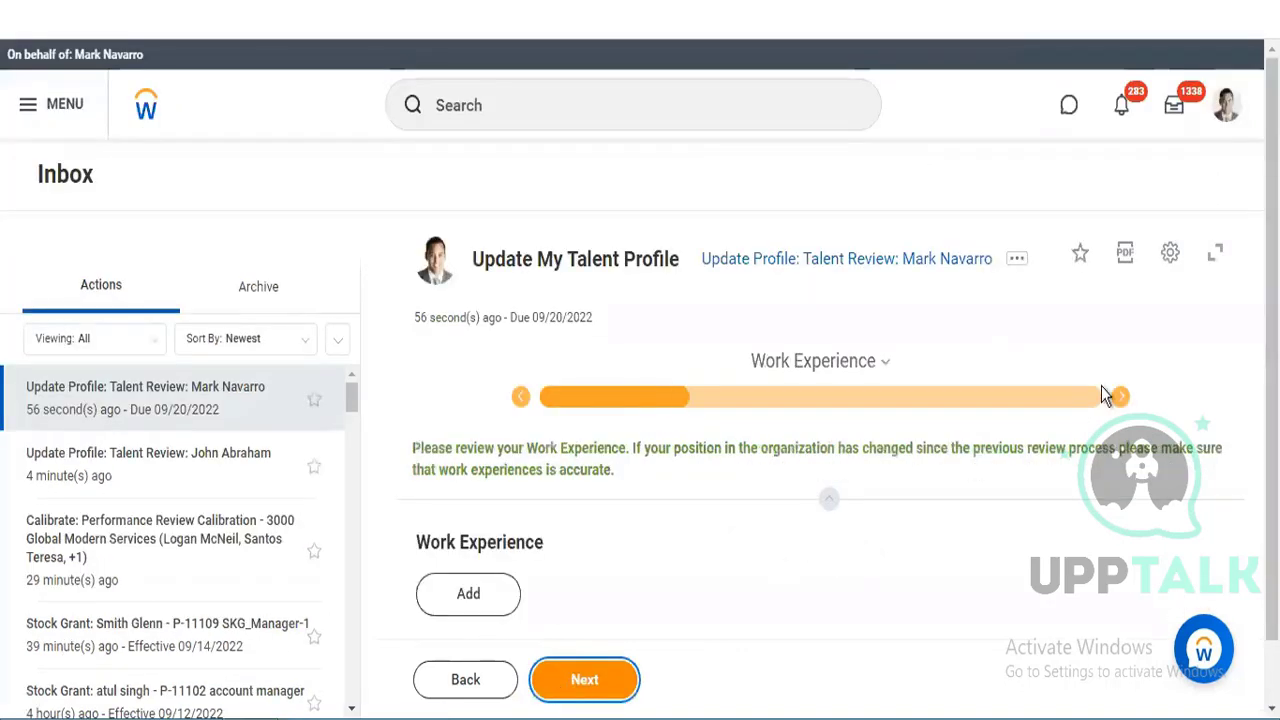
scroll(1006, 471, "down", 1)
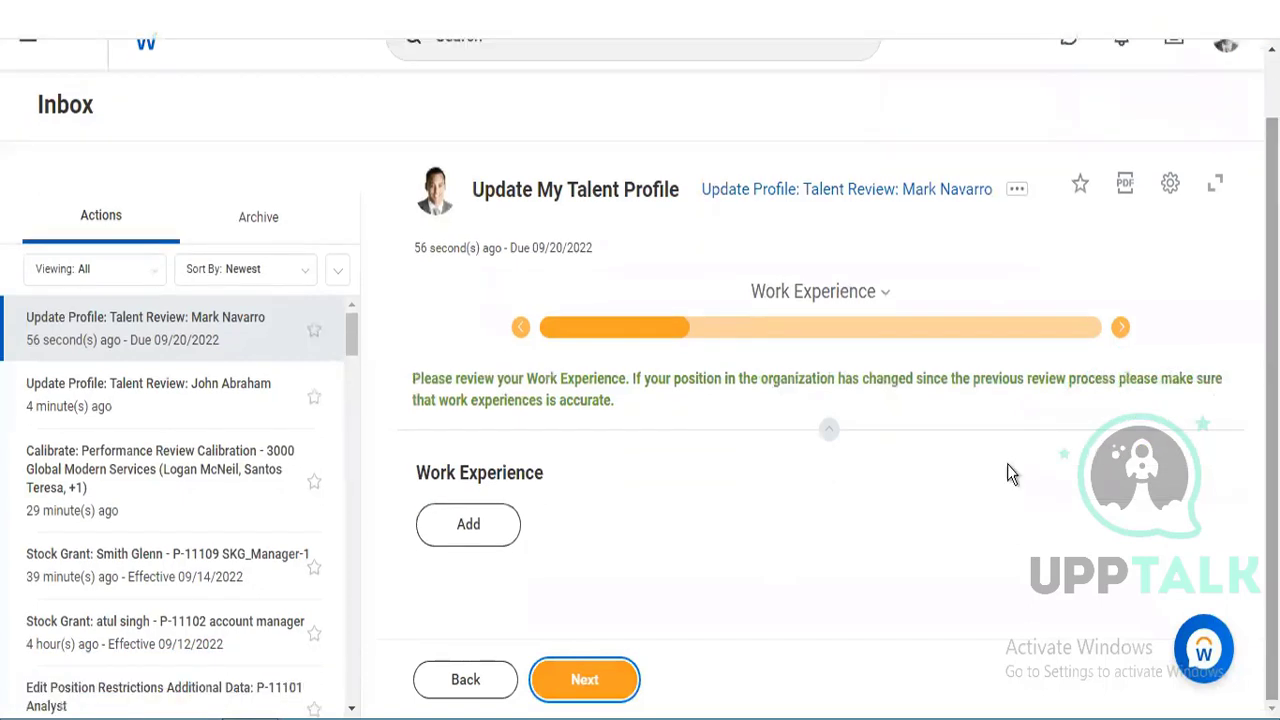
left_click(566, 698)
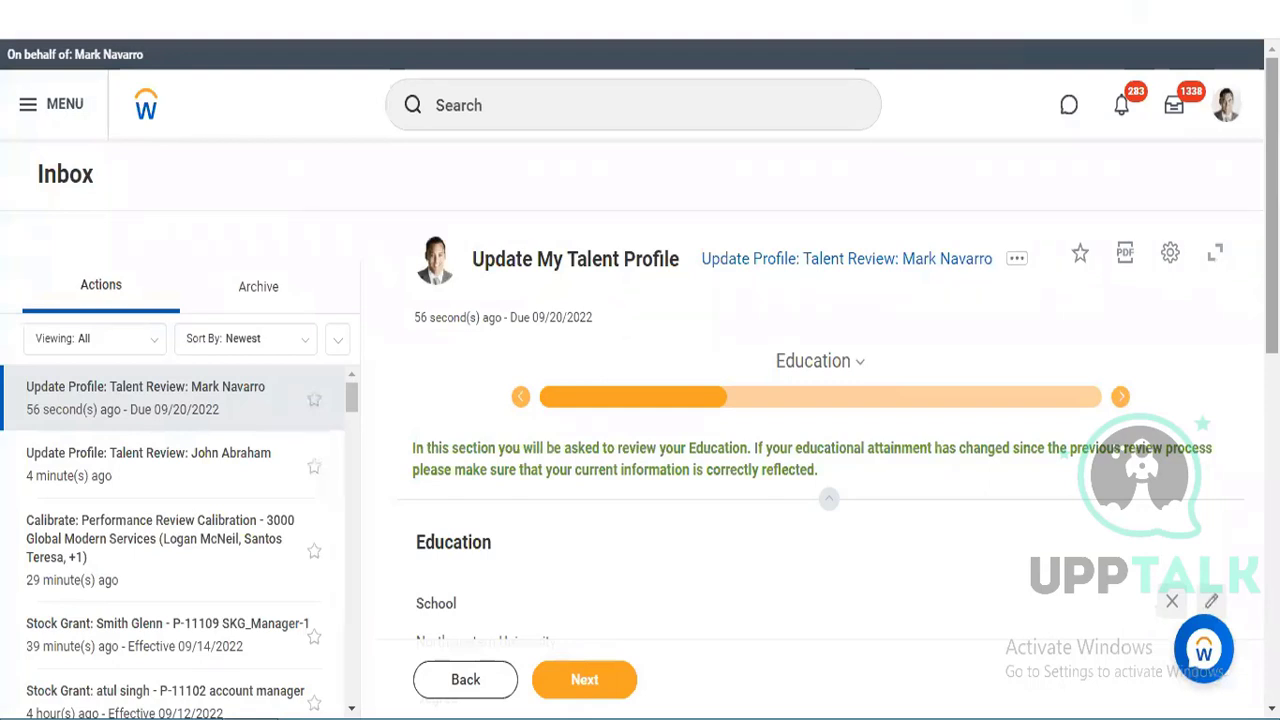
Remove the Catholic School of Brussels MBA entry from the Education section.
scroll(857, 421, "down", 3)
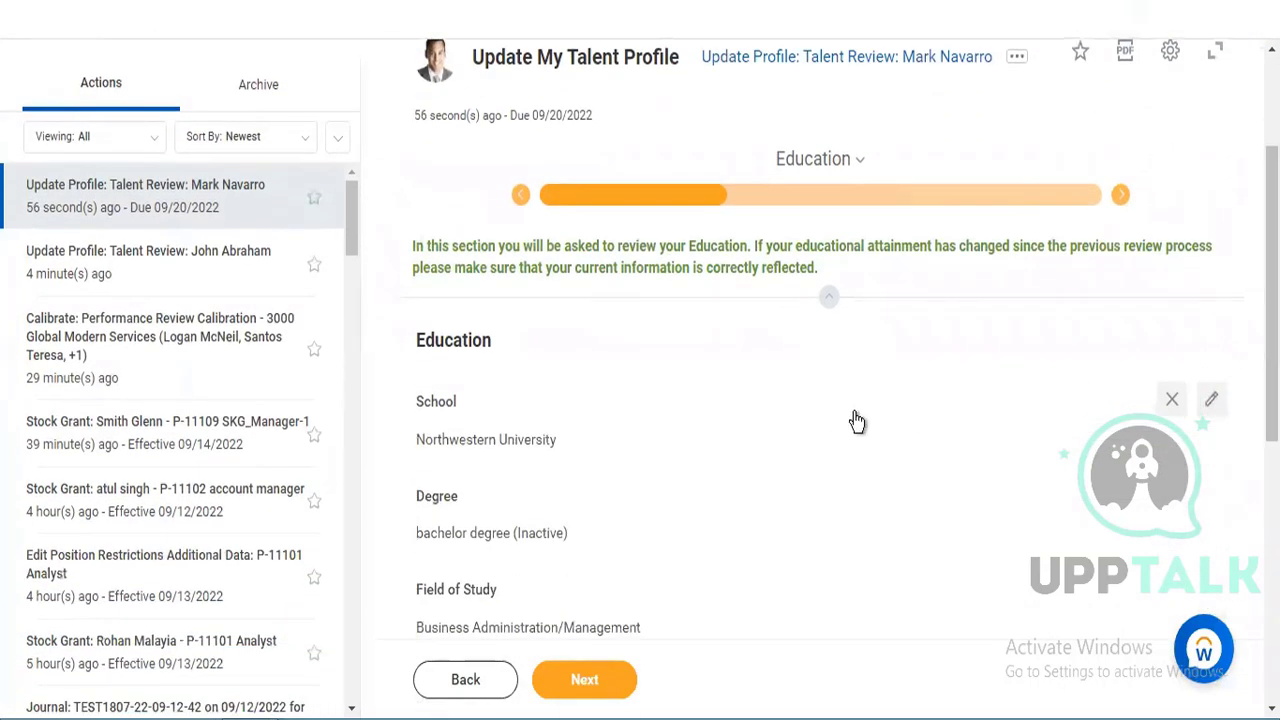
scroll(640, 380, "down", 1)
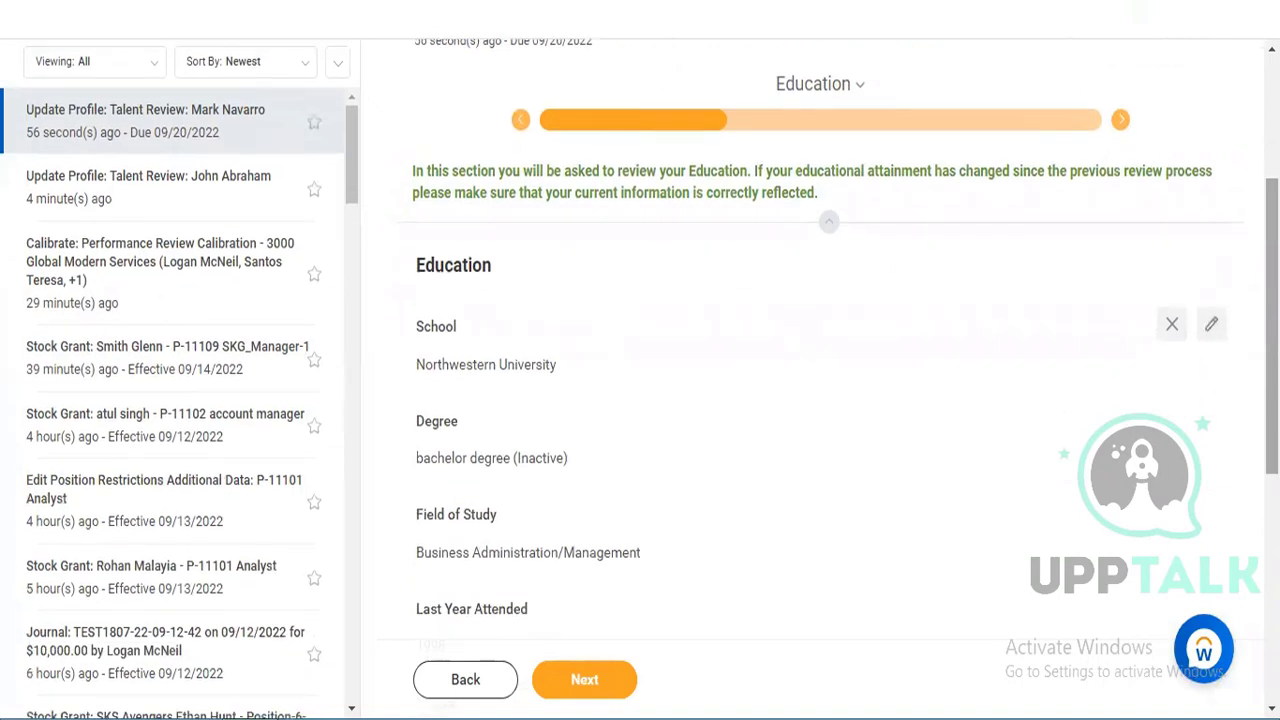
scroll(838, 380, "down", 2)
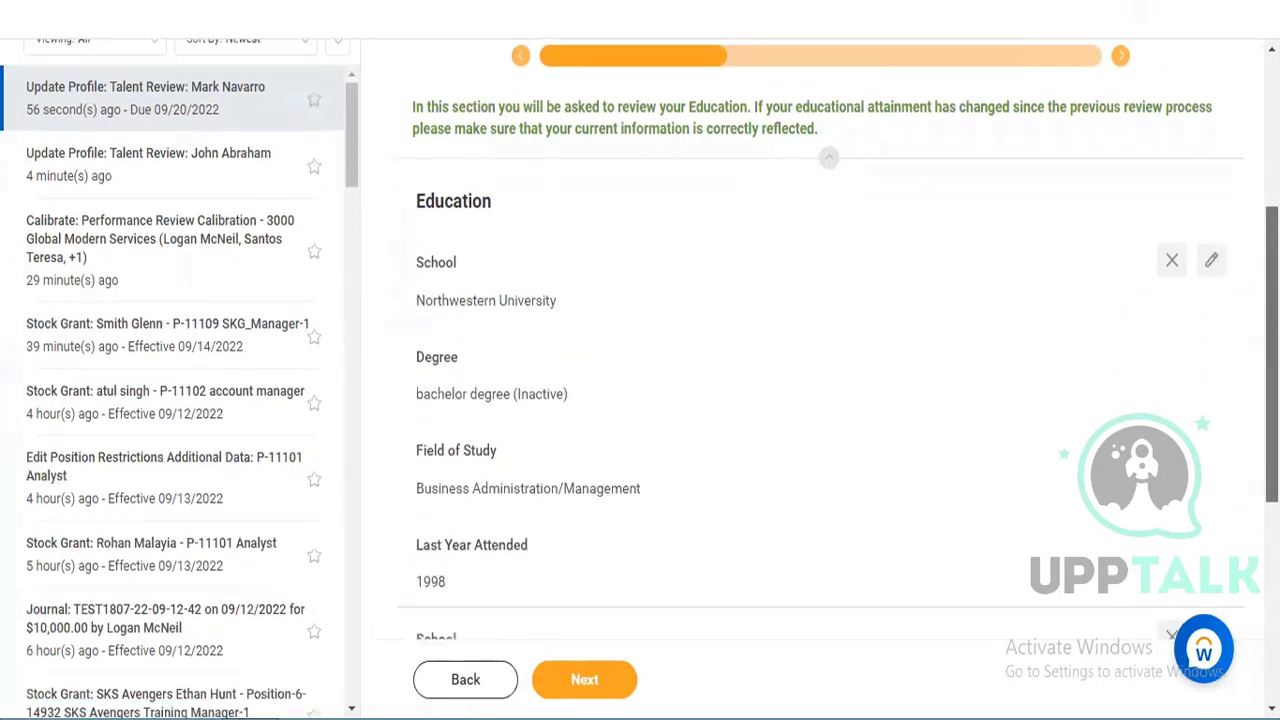
scroll(891, 534, "down", 1)
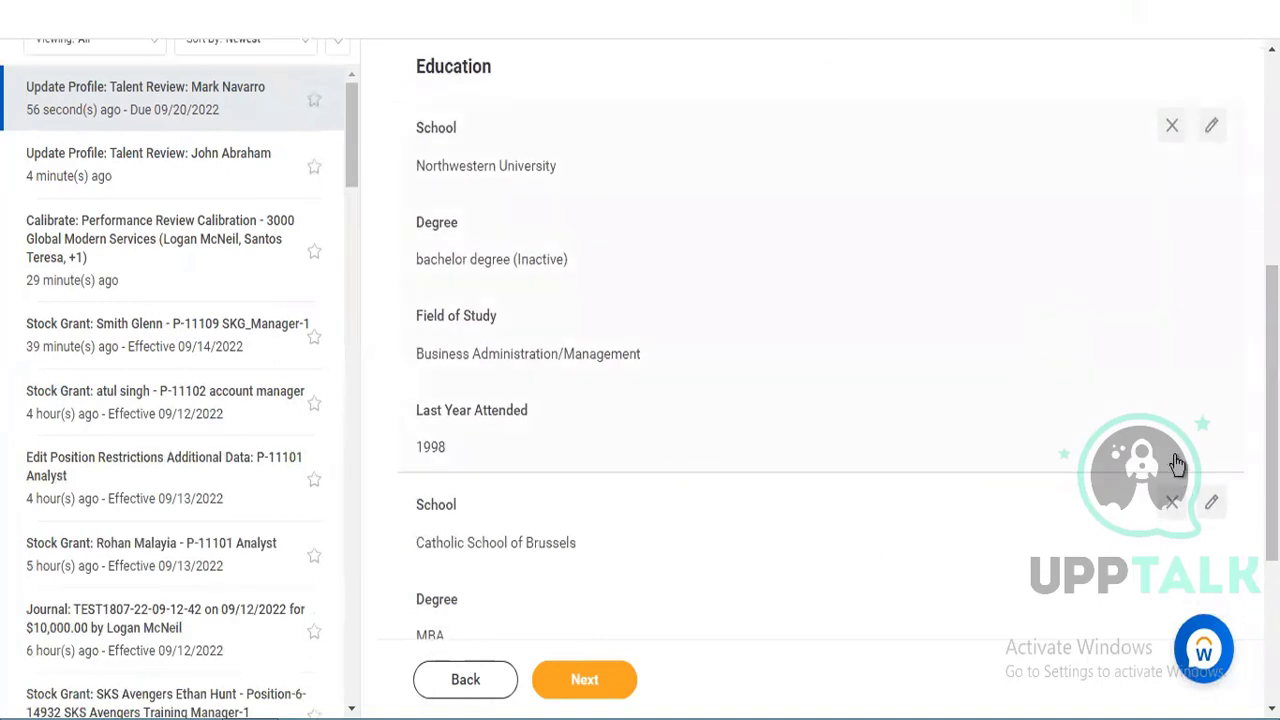
left_click(1175, 509)
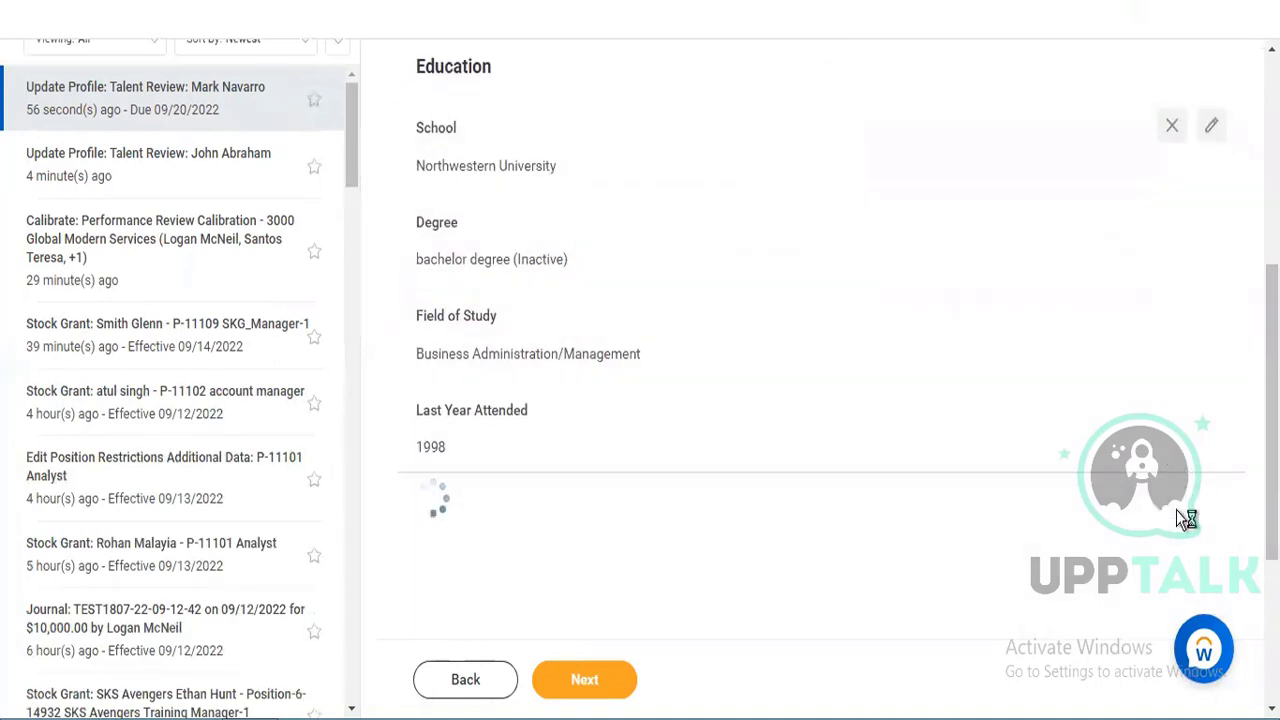
left_click(607, 689)
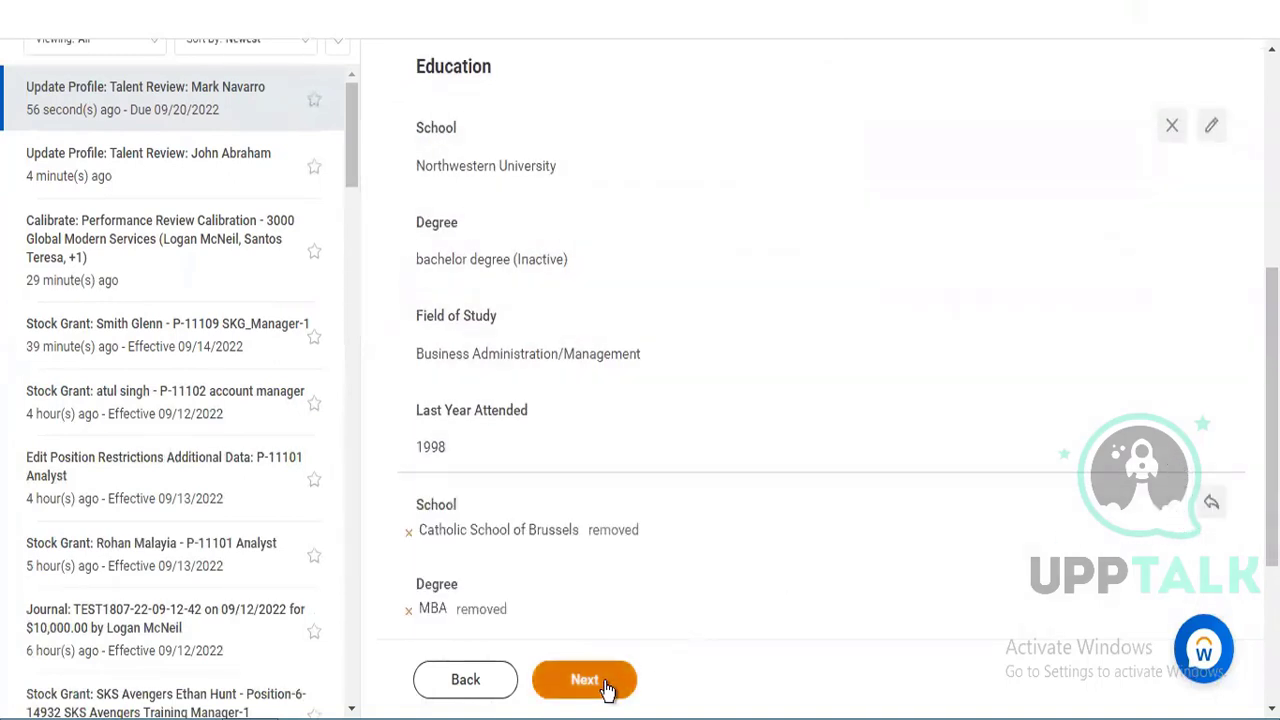
Advance through the remaining profile sections to the Talent Profile Summary without editing them, and submit the updated talent profile.
left_click(607, 687)
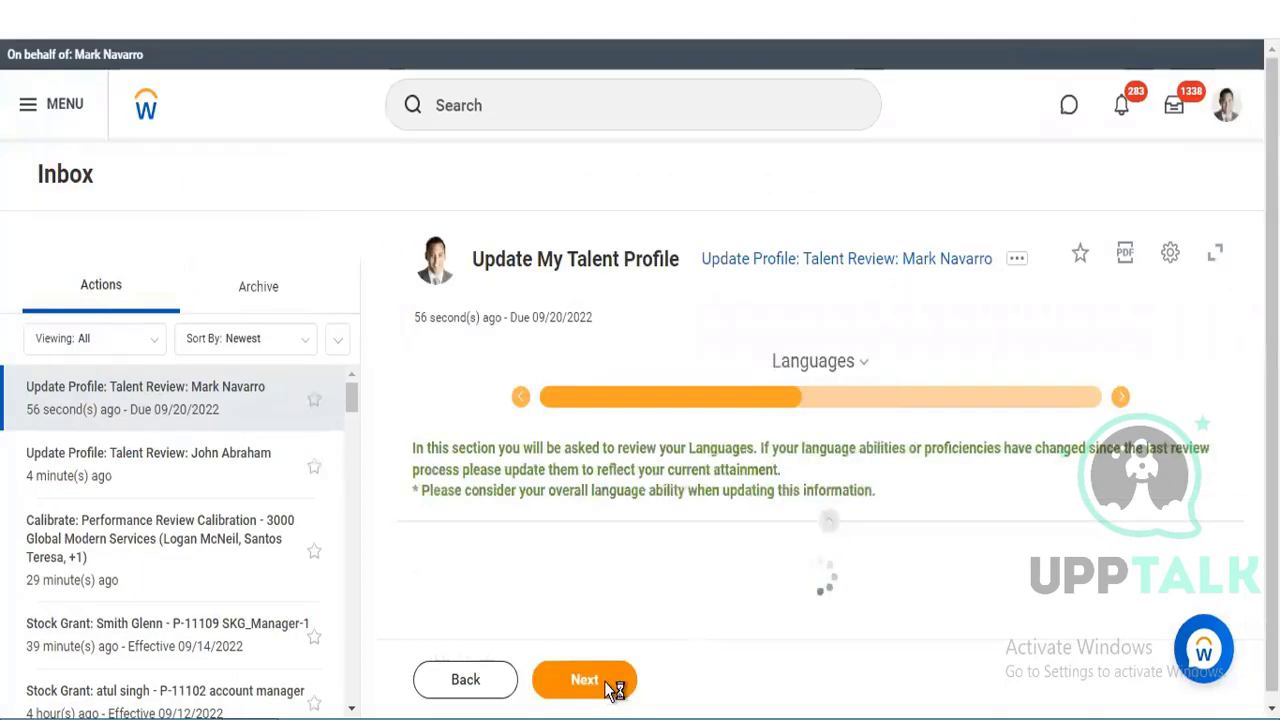
left_click(607, 687)
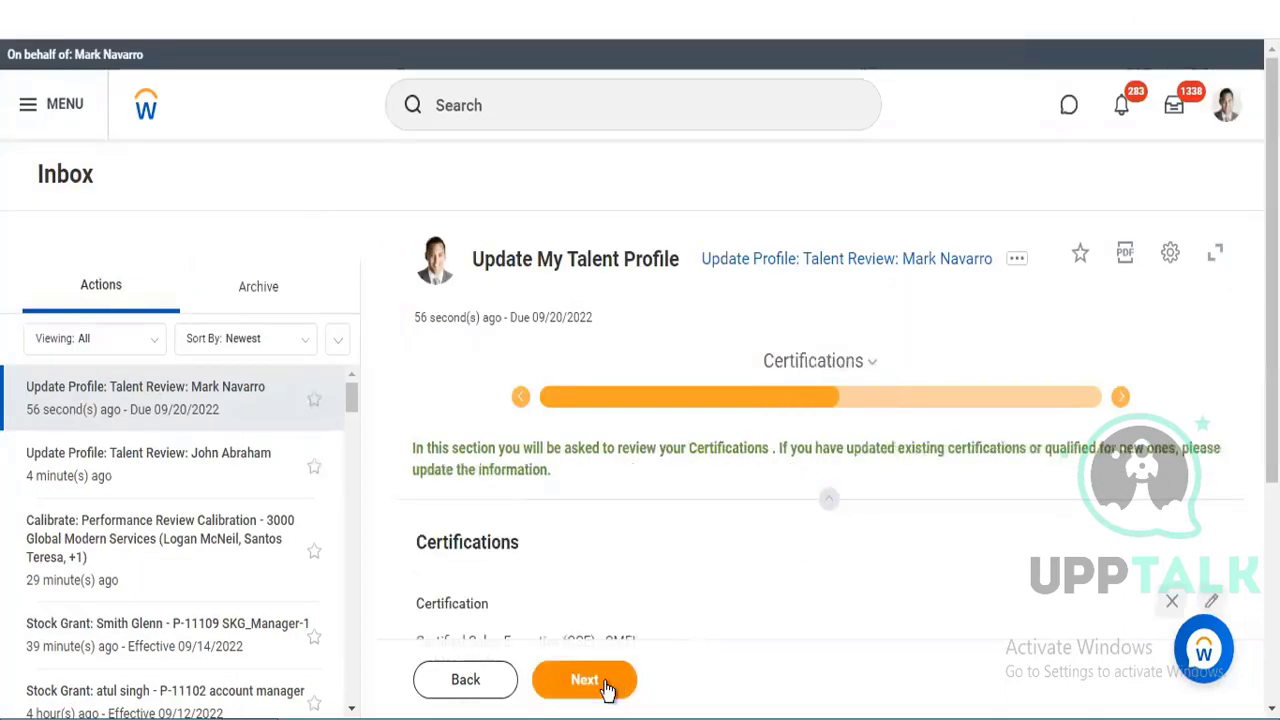
left_click(607, 689)
left_click(607, 689)
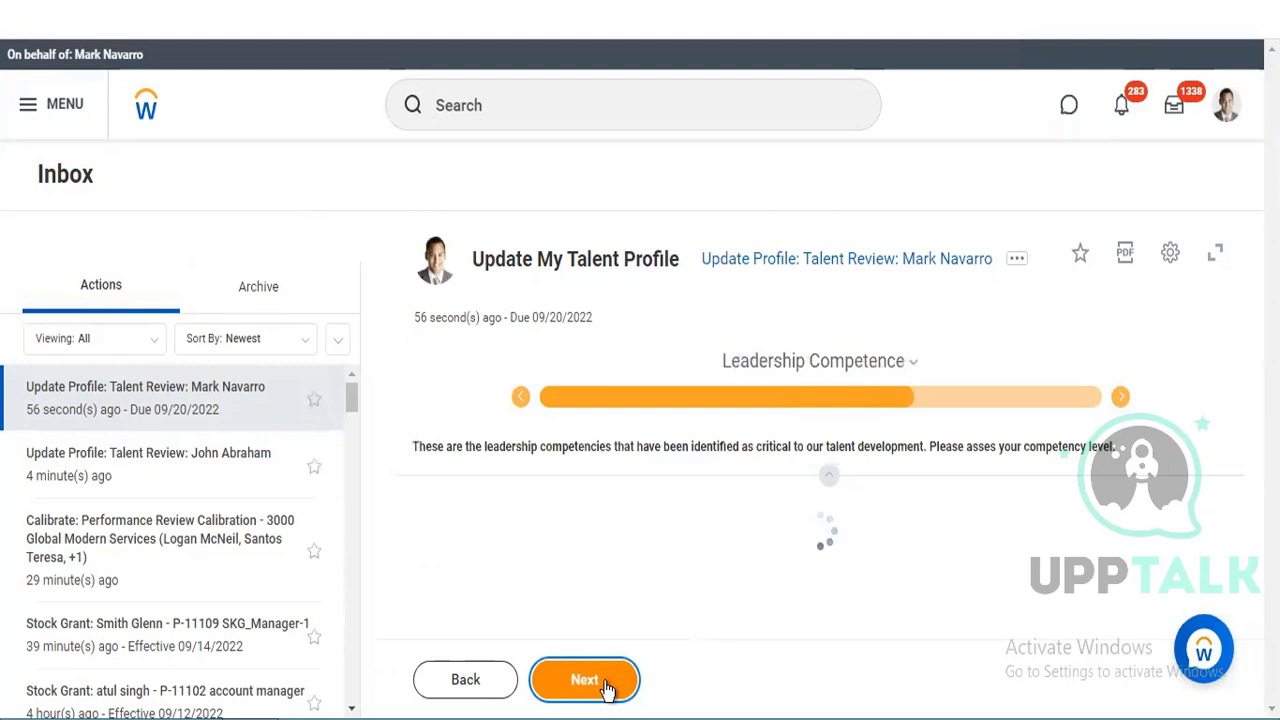
left_click(607, 687)
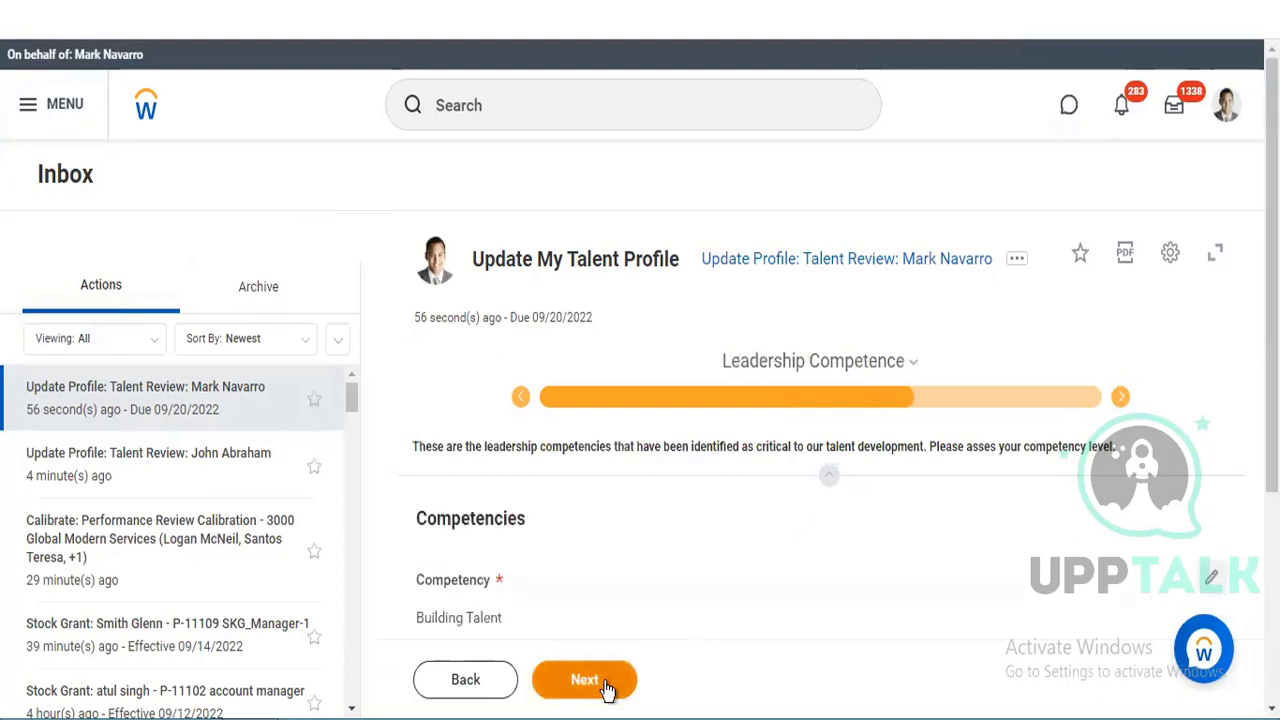
left_click(607, 689)
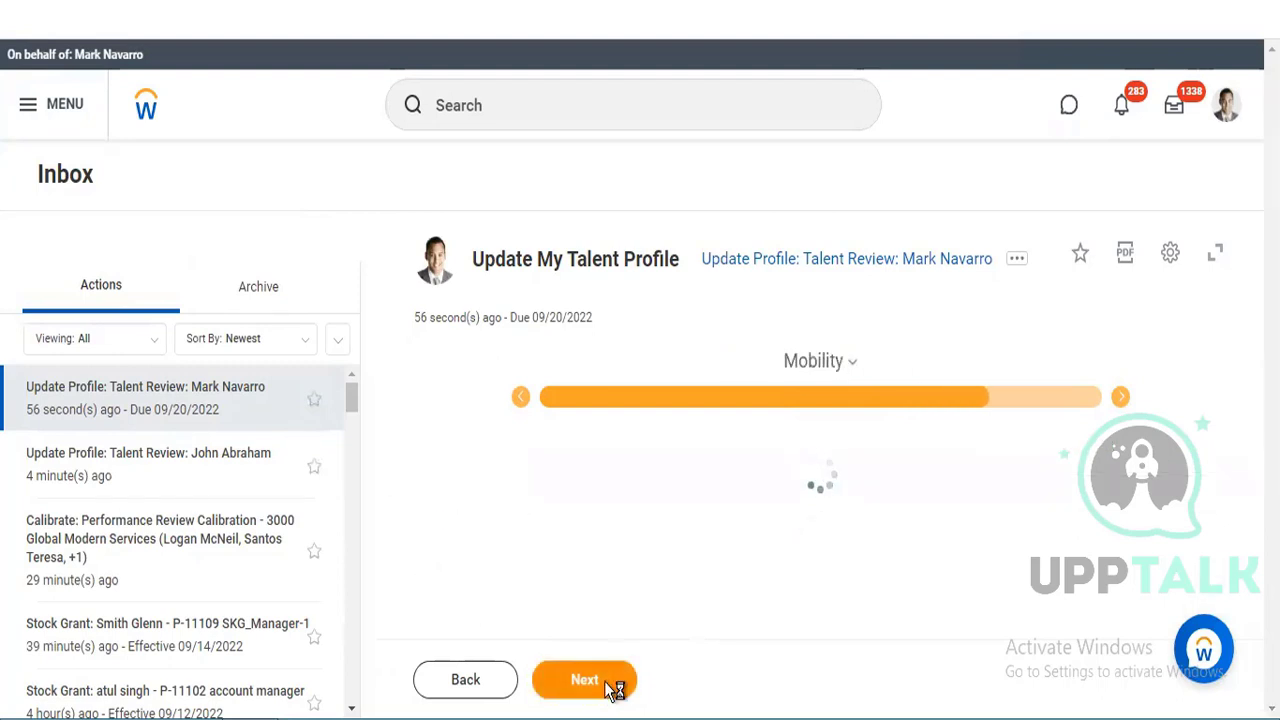
left_click(607, 689)
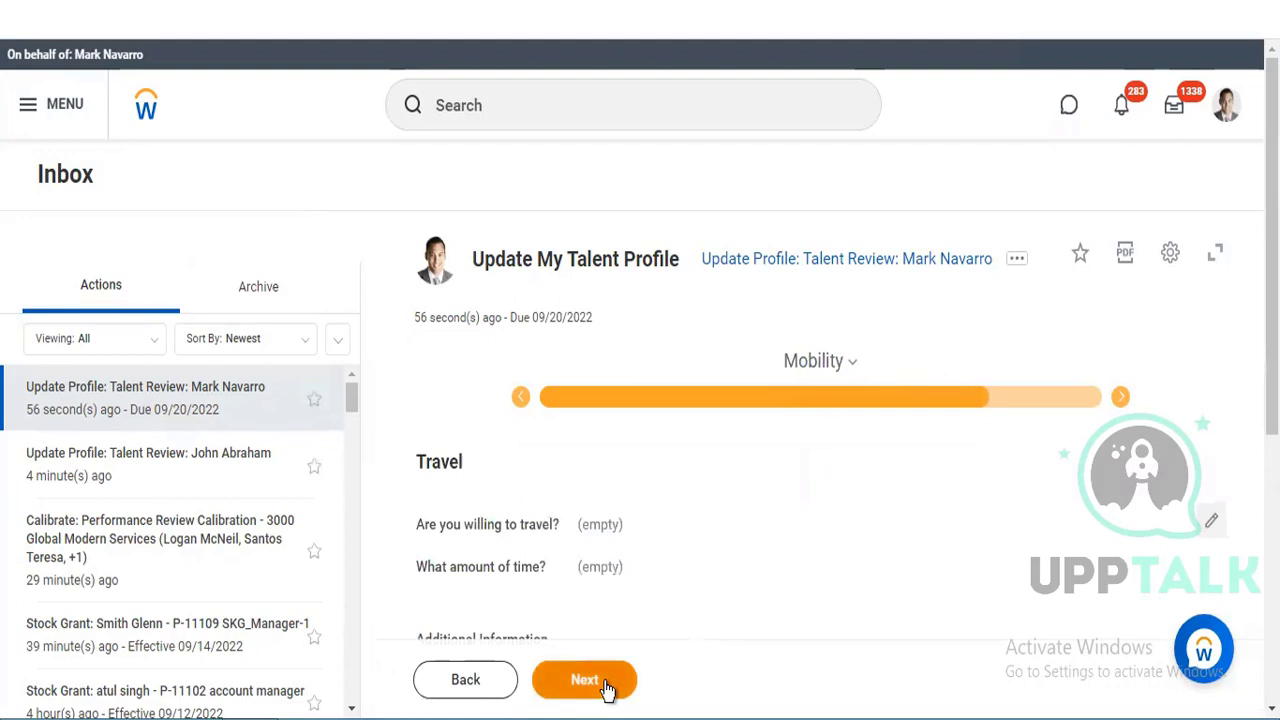
left_click(610, 689)
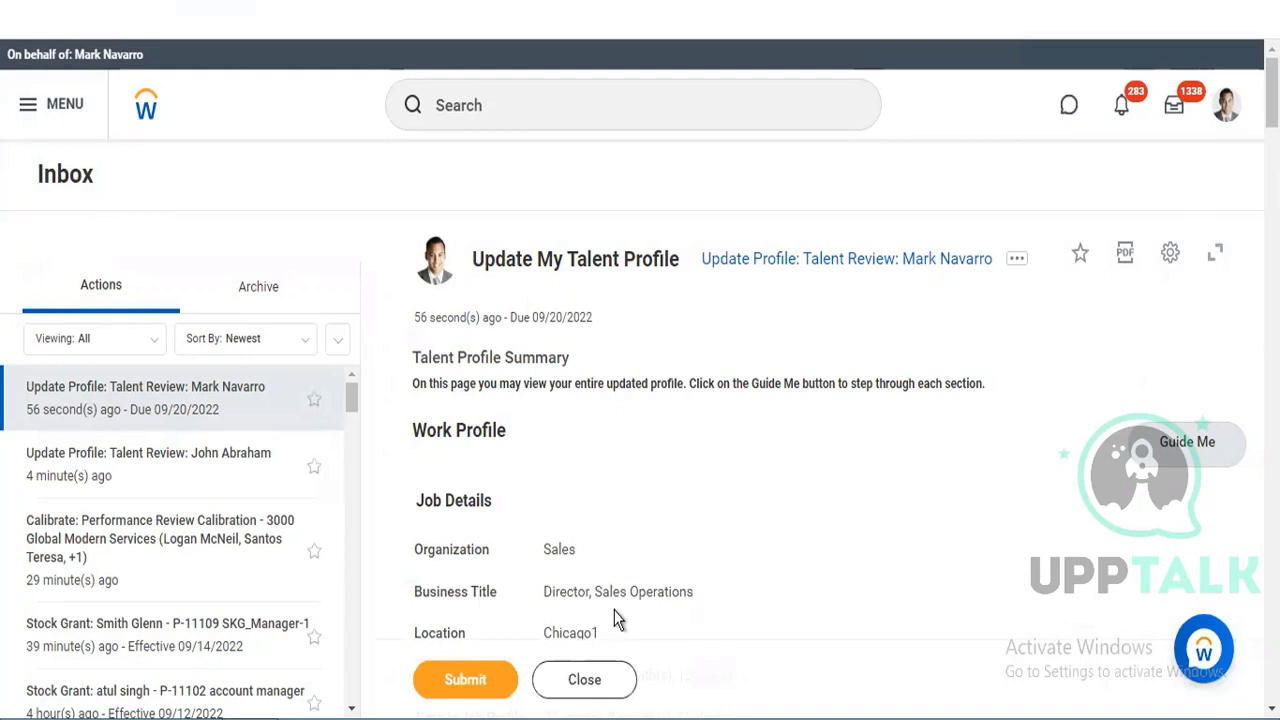
left_click(475, 680)
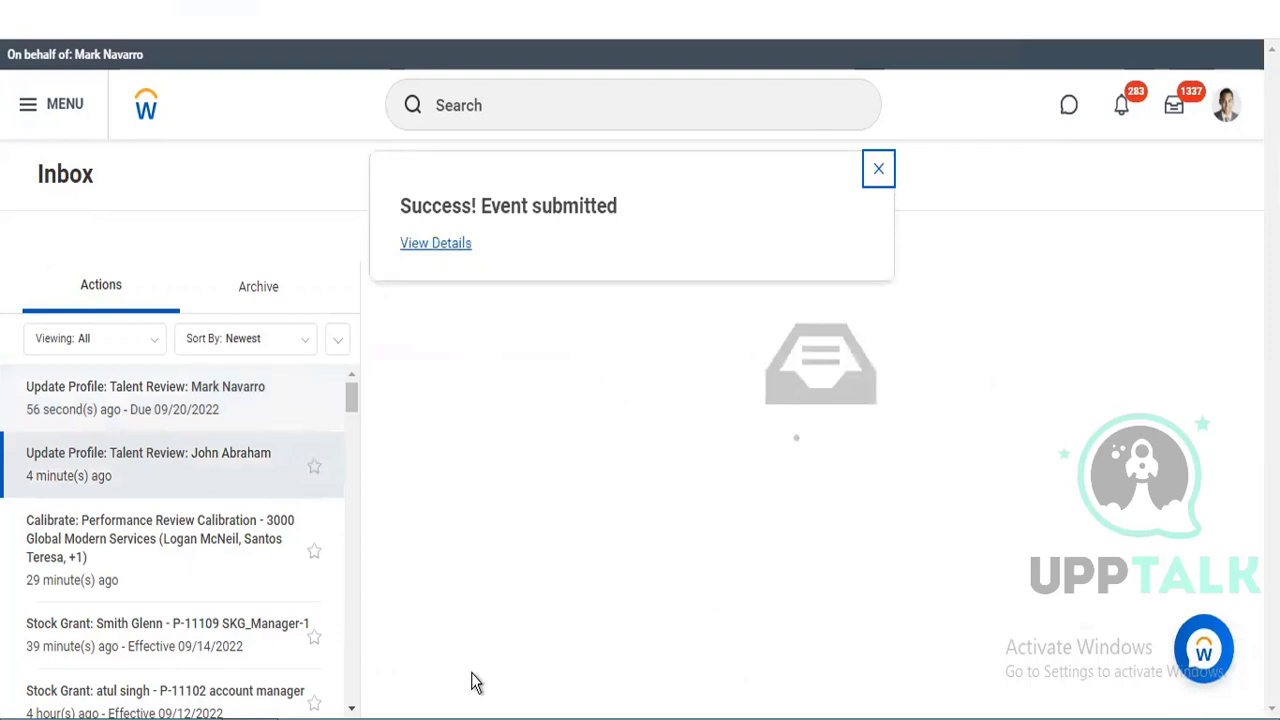
View the submitted event's details and examine its process history for the step awaiting action and its assignee.
left_click(448, 252)
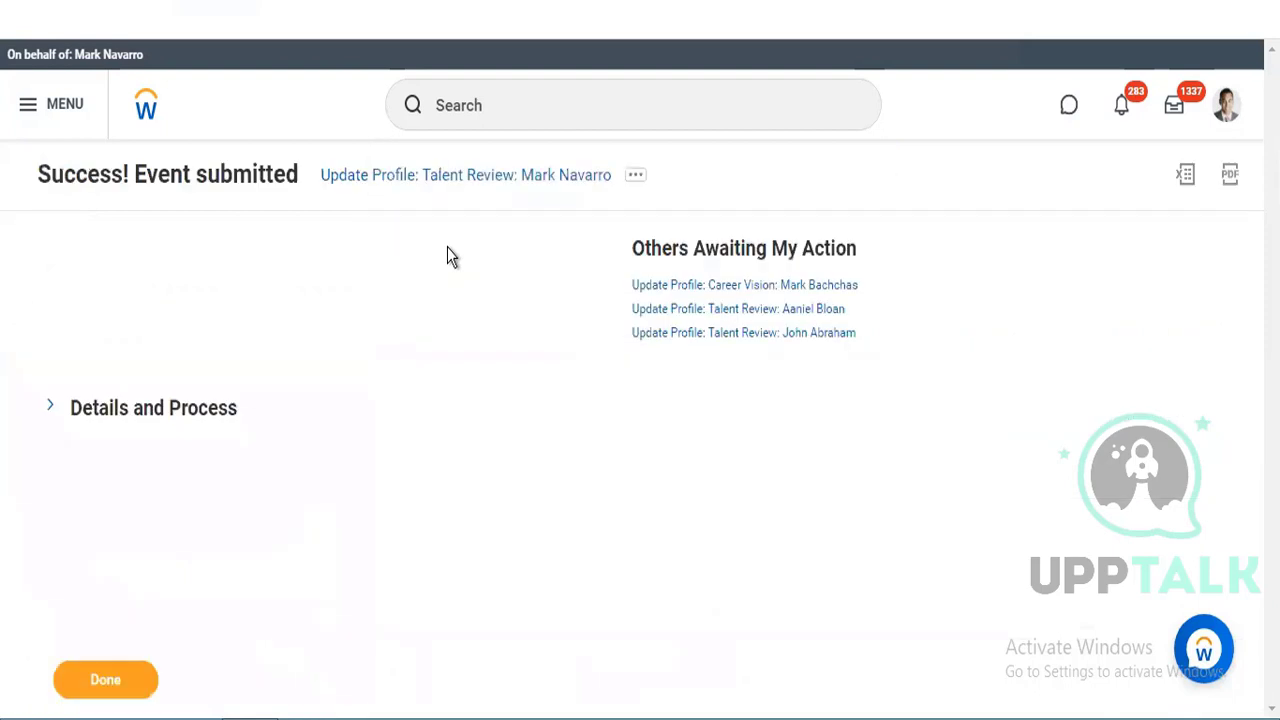
left_click(52, 409)
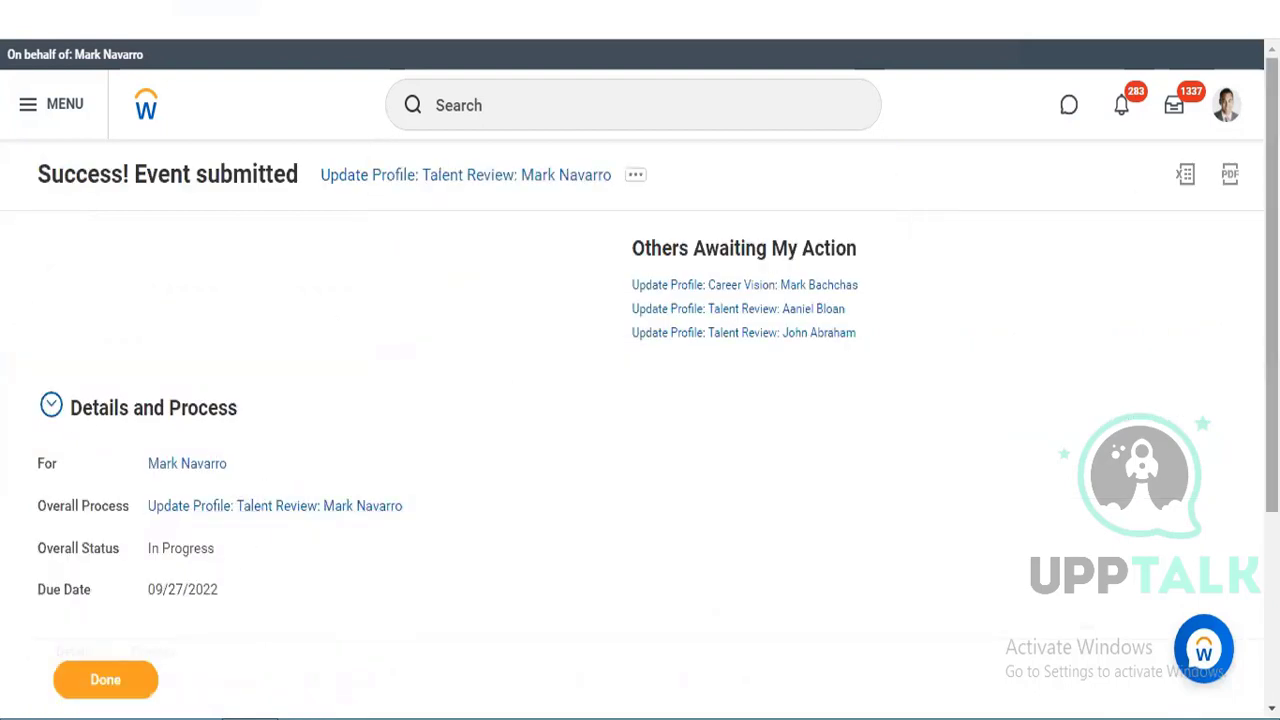
scroll(400, 457, "down", 3)
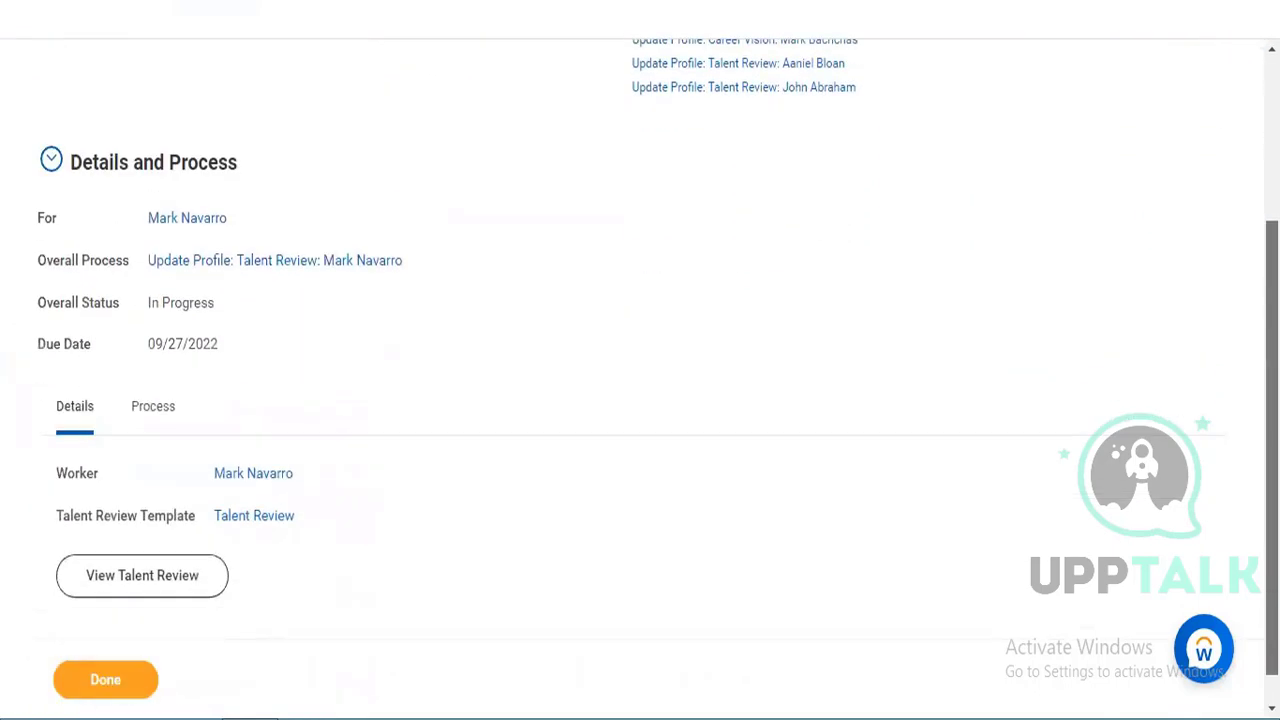
left_click(145, 405)
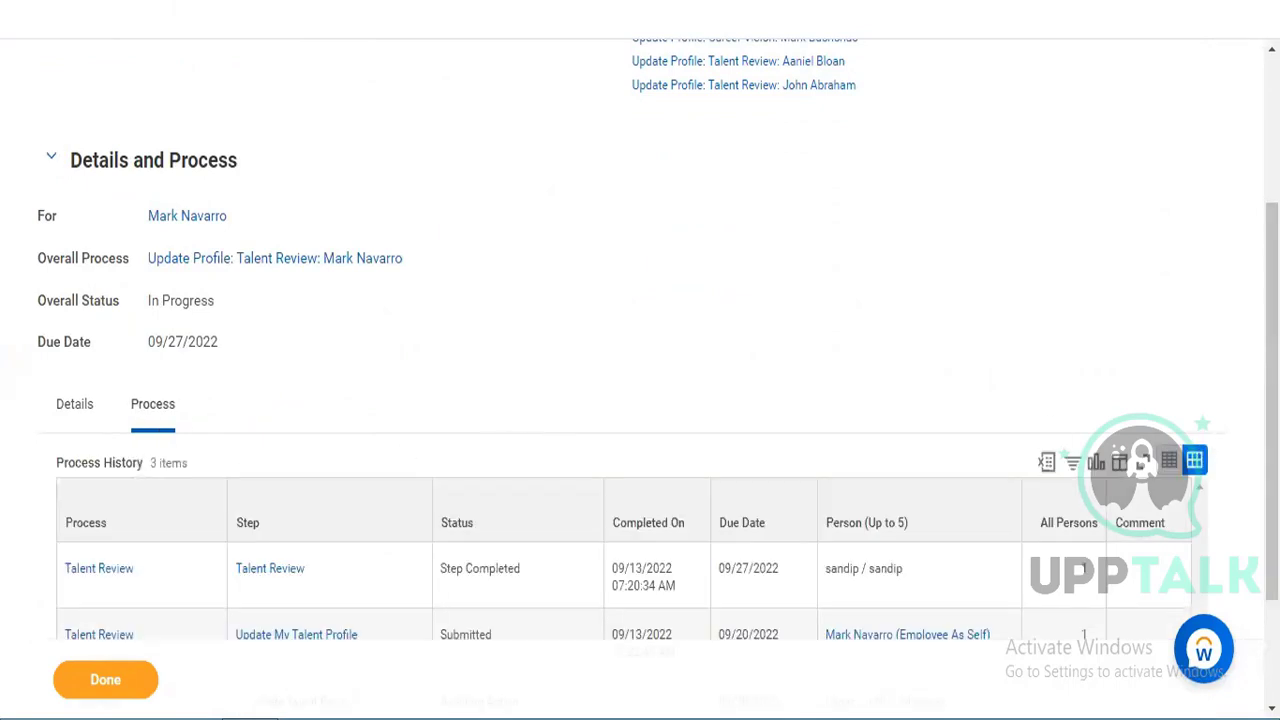
scroll(1035, 550, "down", 2)
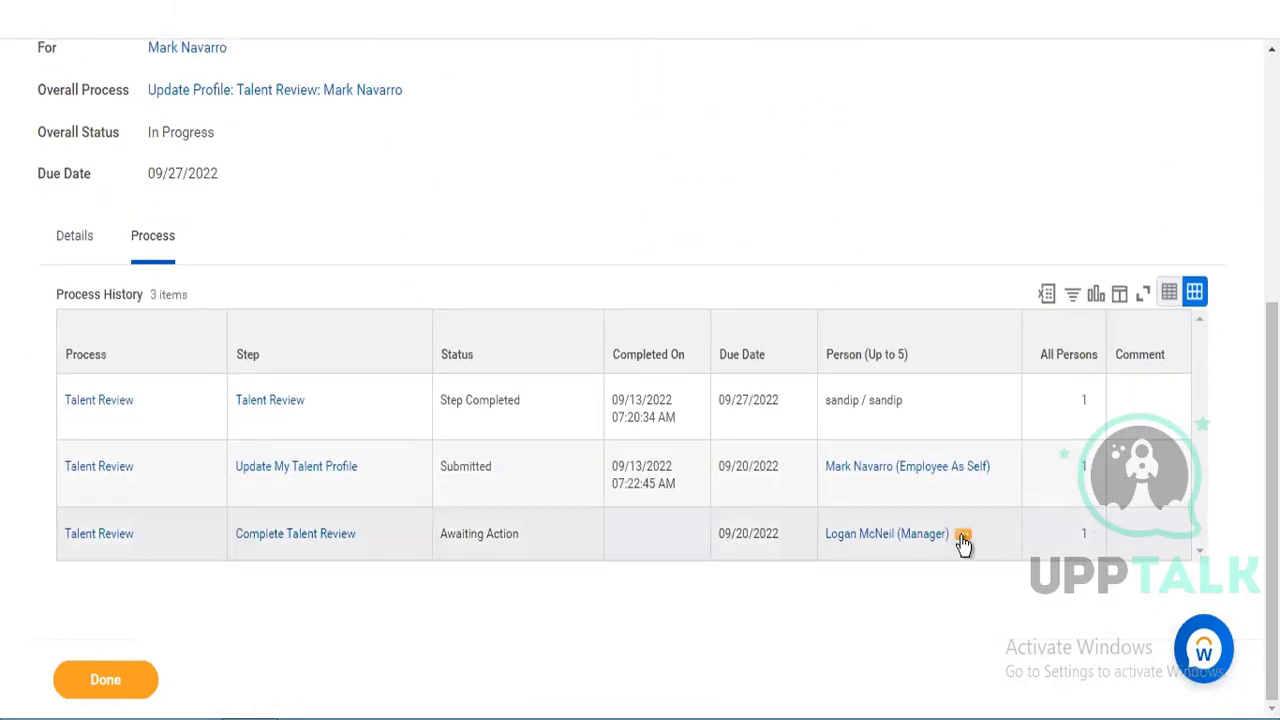
Start a proxy session as the manager assigned to the Complete Talent Review step awaiting action.
left_click(962, 540)
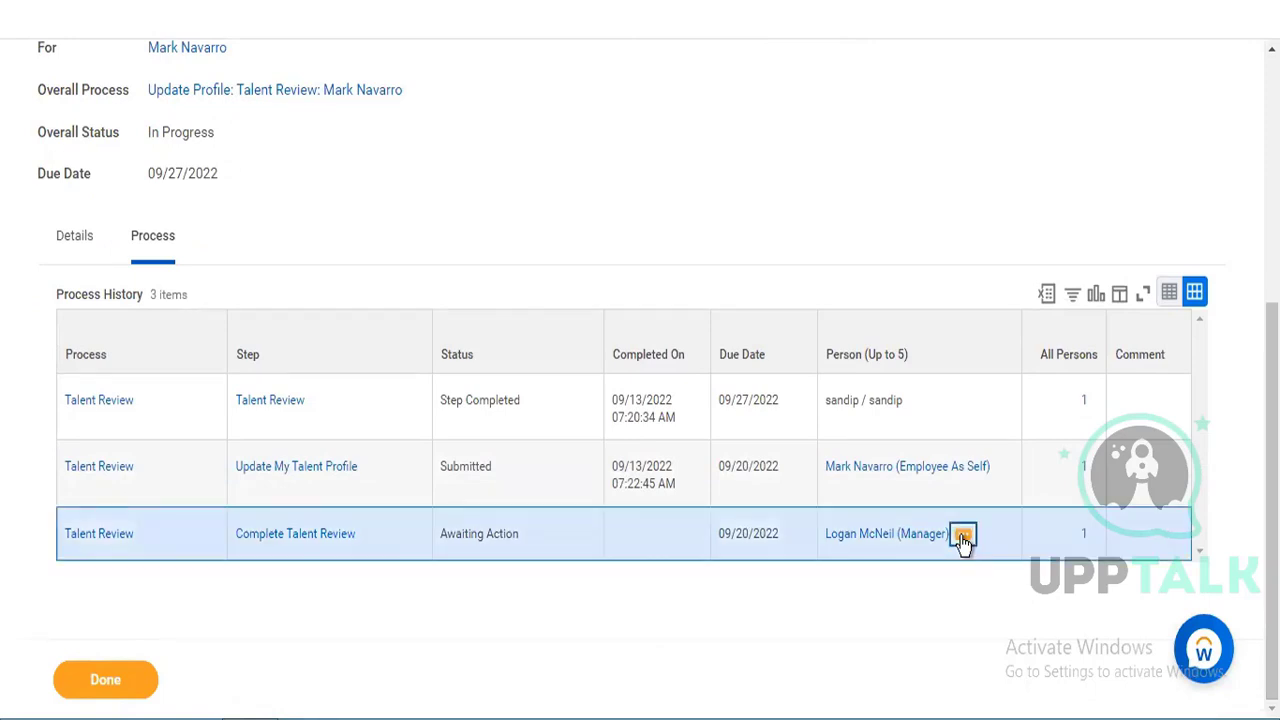
left_click(962, 540)
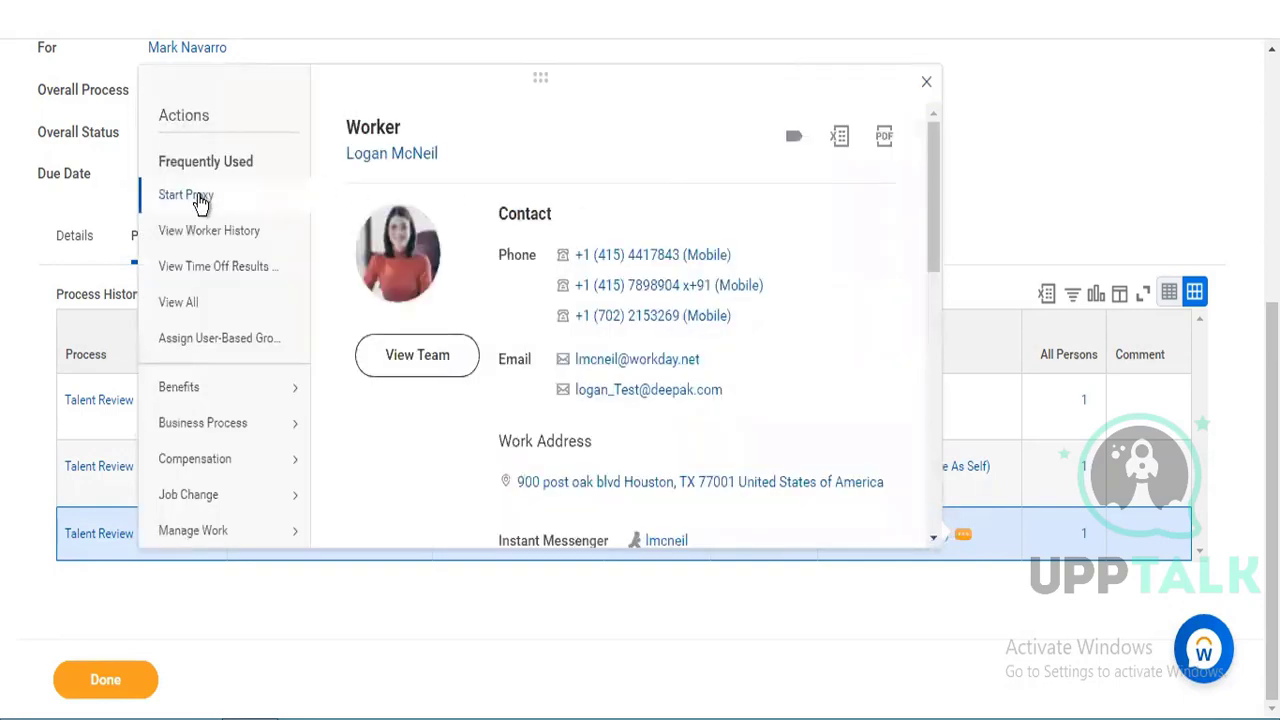
left_click(186, 196)
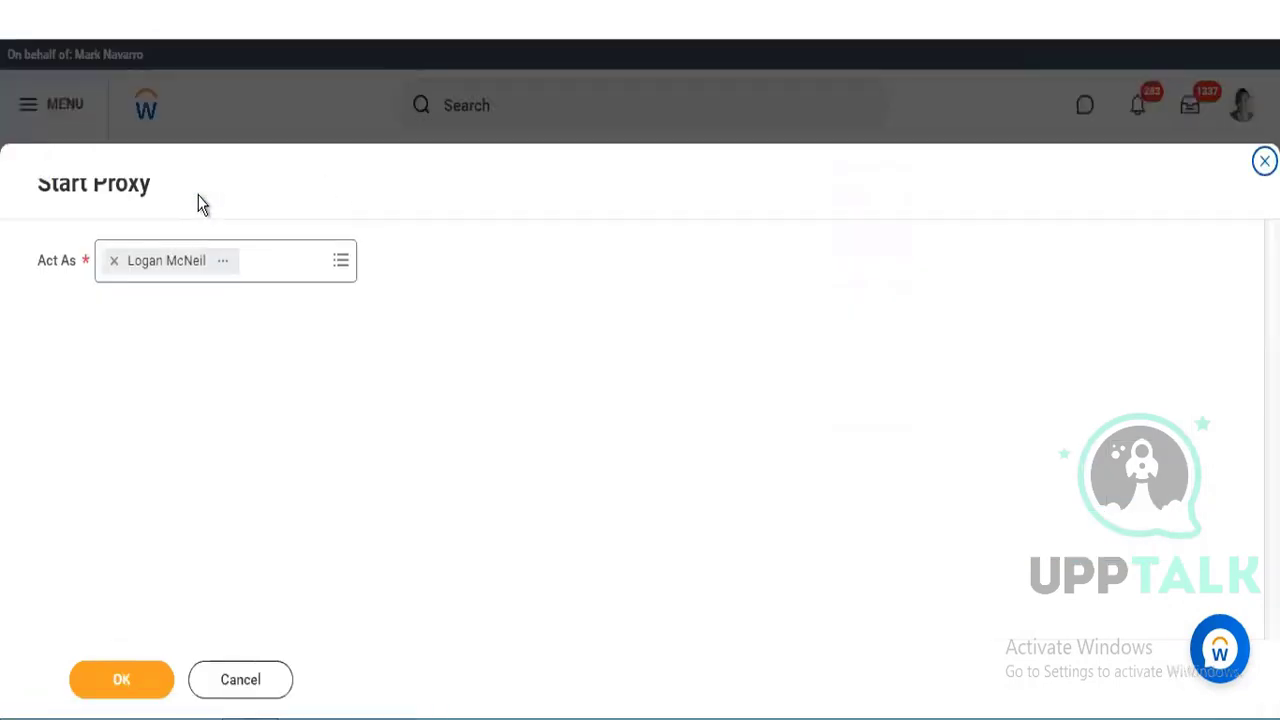
left_click(143, 688)
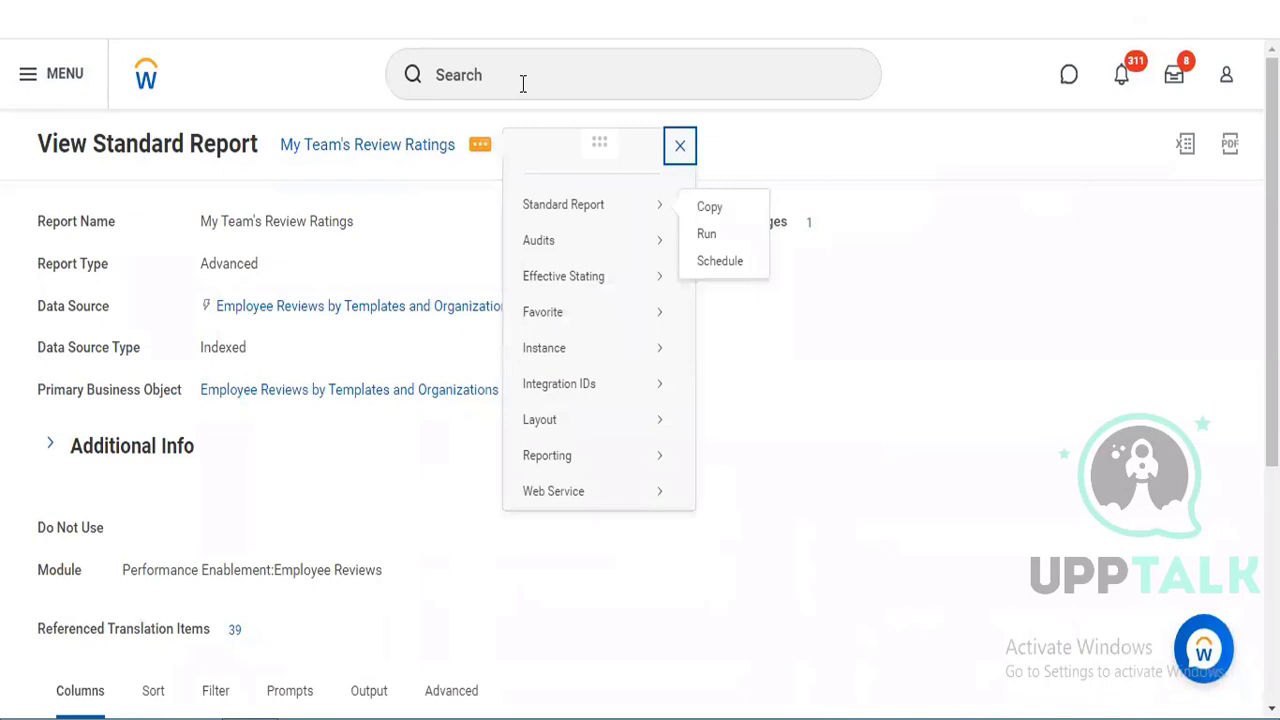
Search for "bp: talent review" and open the Talent Review (Default Definition) business process definition.
left_click(522, 84)
type("bp:")
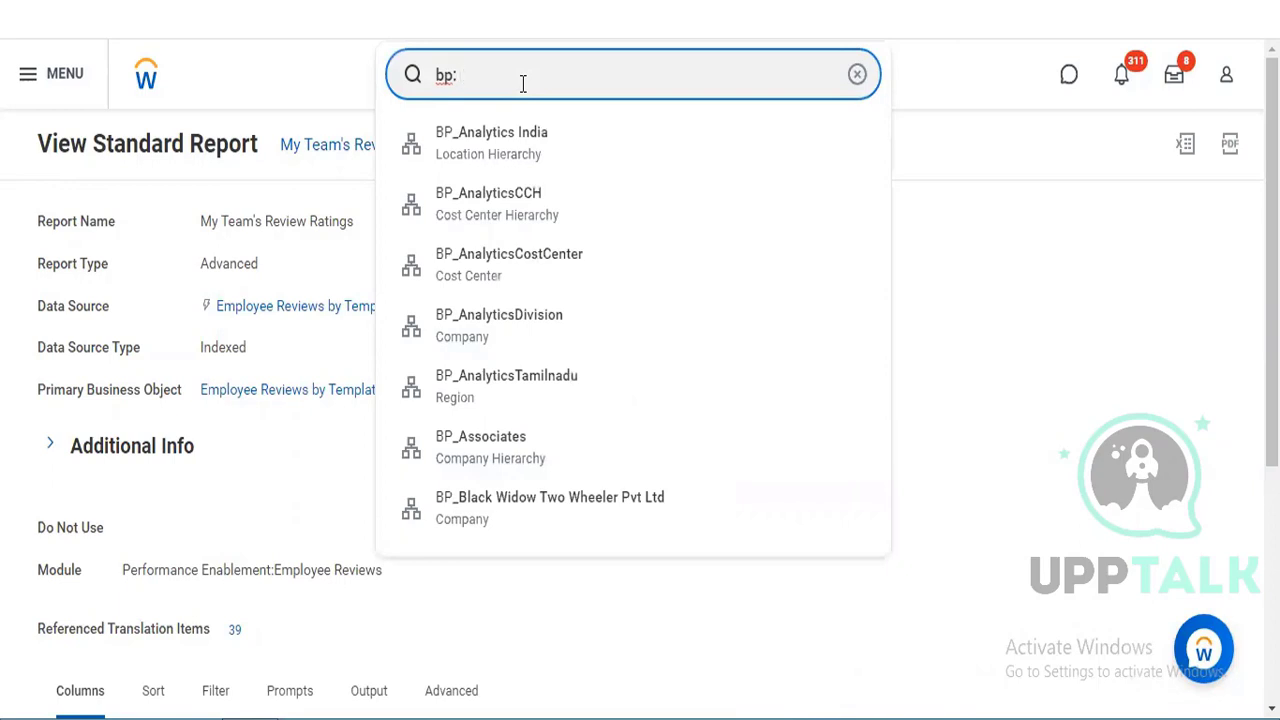
type(" w")
key("BackSpace")
type("talent review")
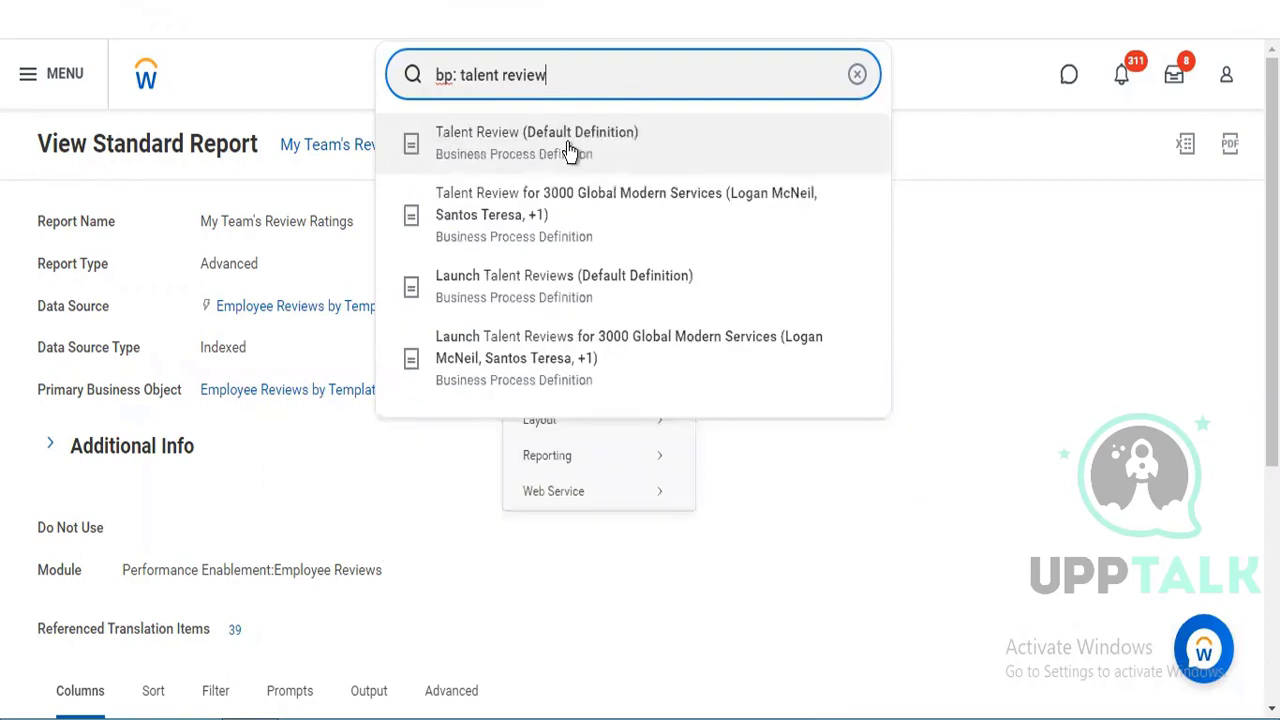
left_click(565, 145)
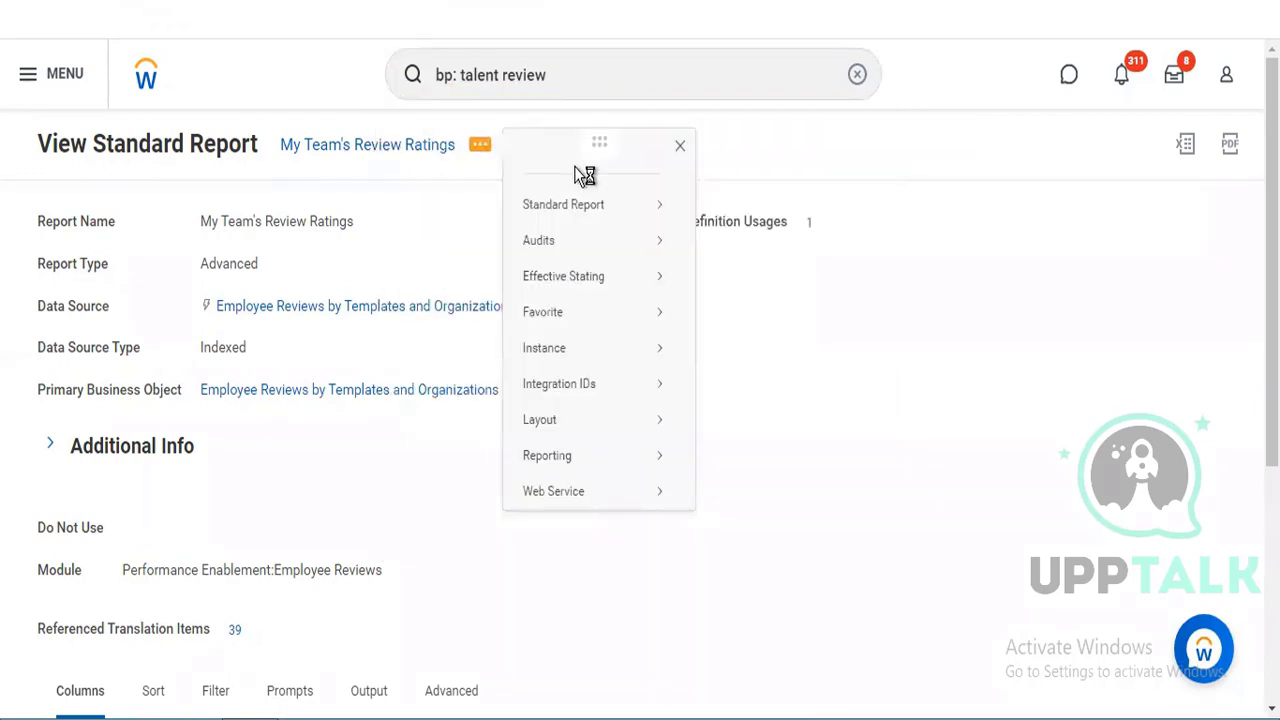
left_click(728, 308)
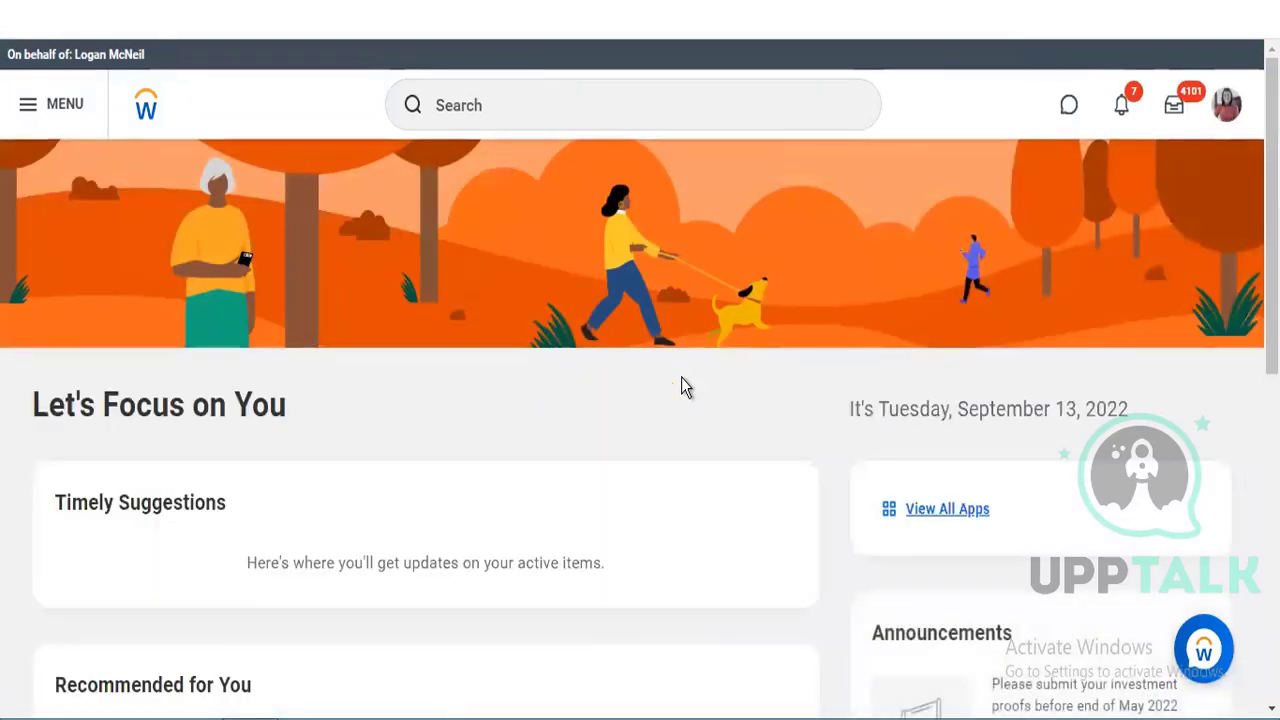
Open the Talent Review (Default Definition) business process definition for editing, effective 09/13/2022.
left_click(547, 92)
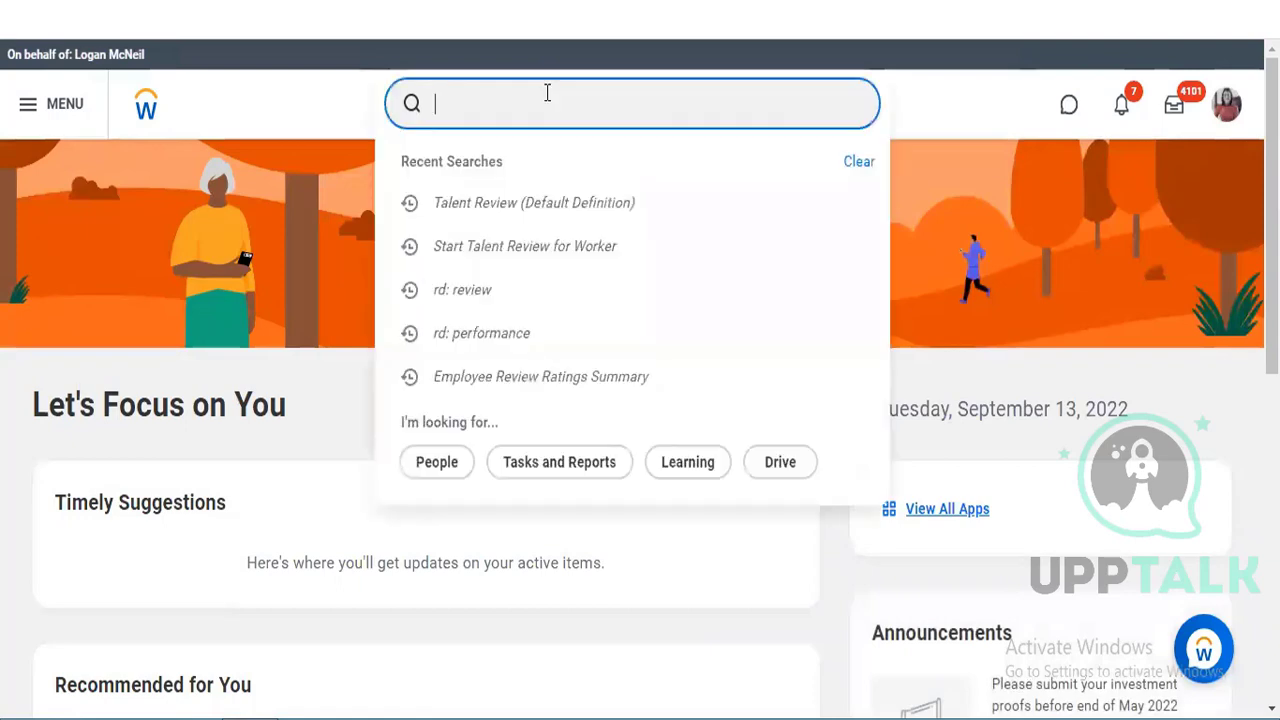
left_click(535, 212)
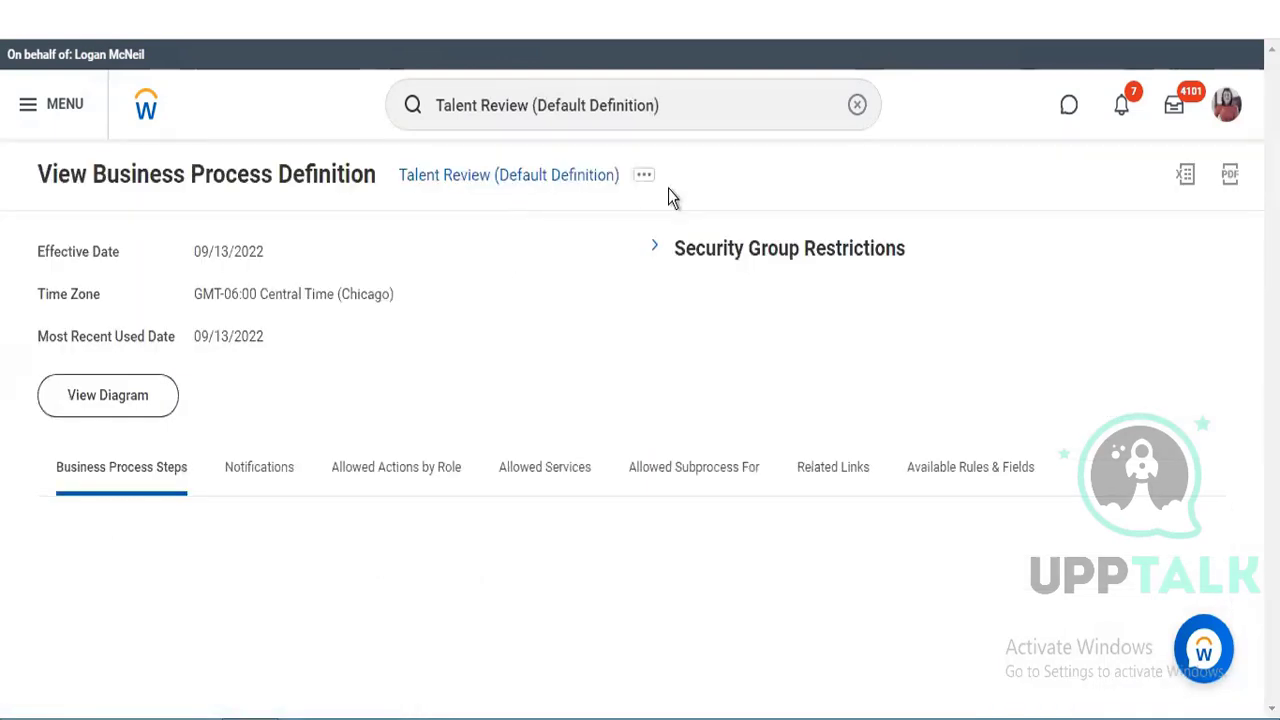
left_click(645, 177)
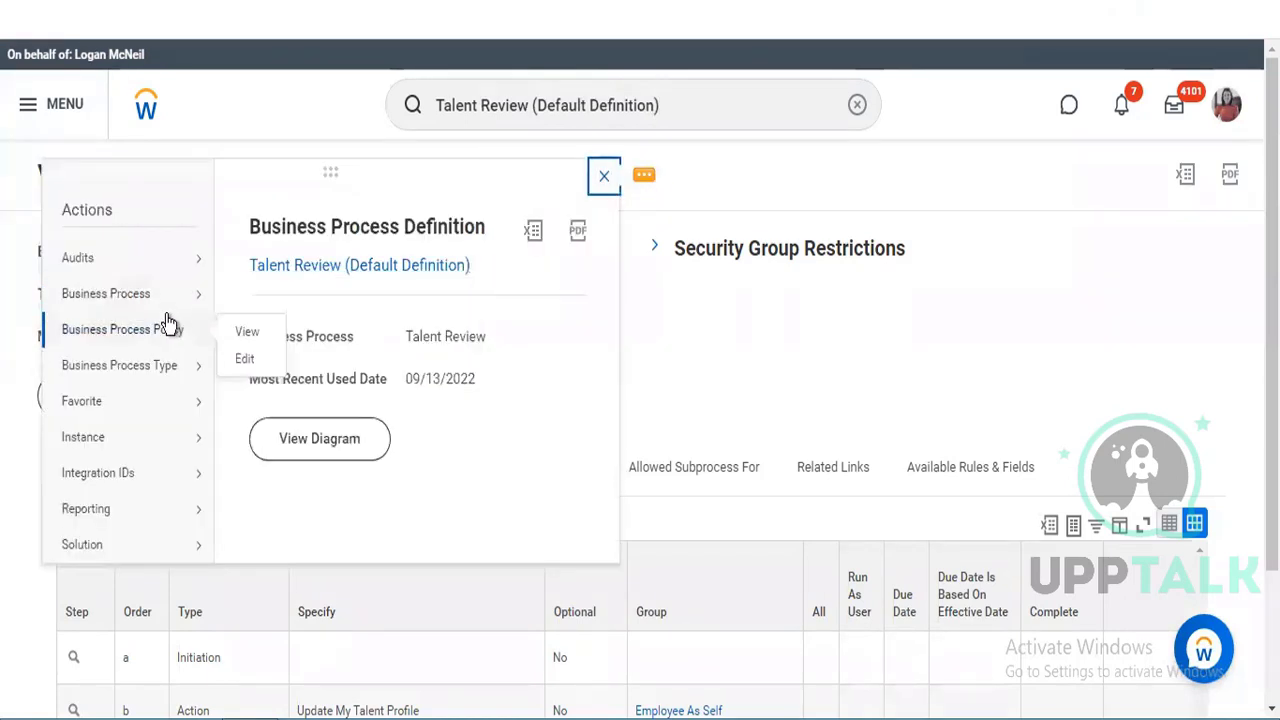
mouse_move(166, 311)
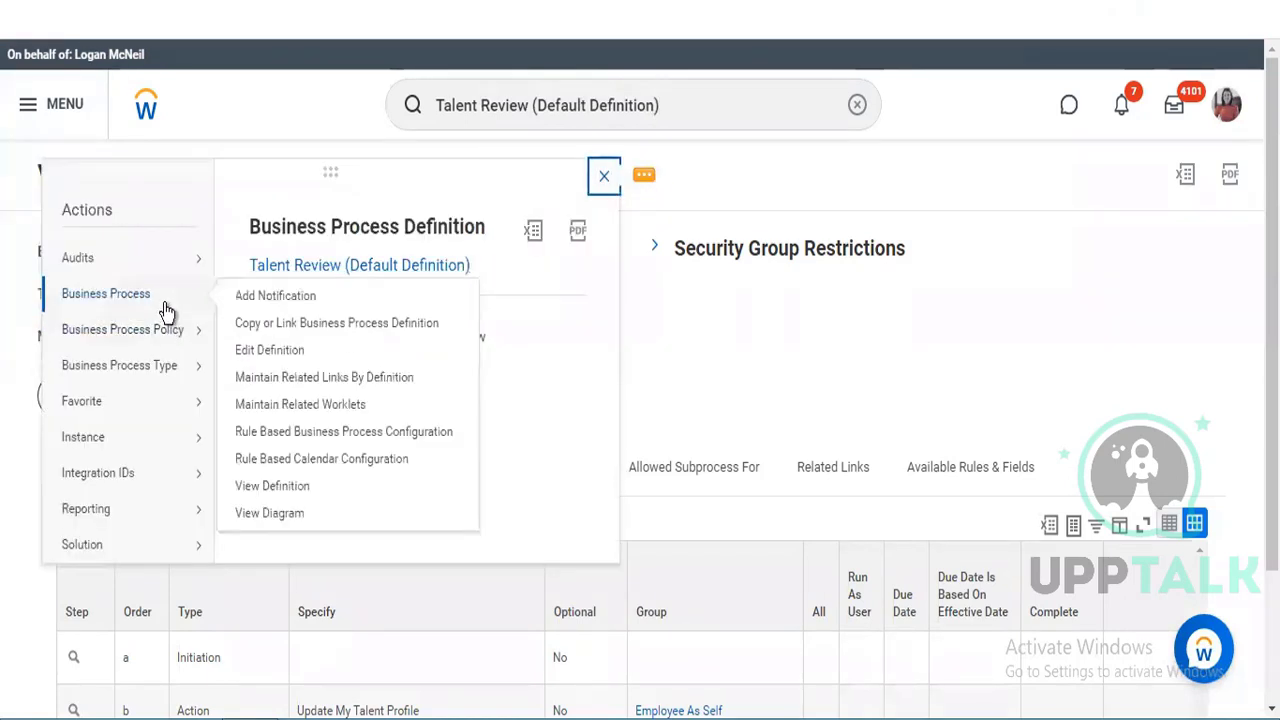
left_click(258, 352)
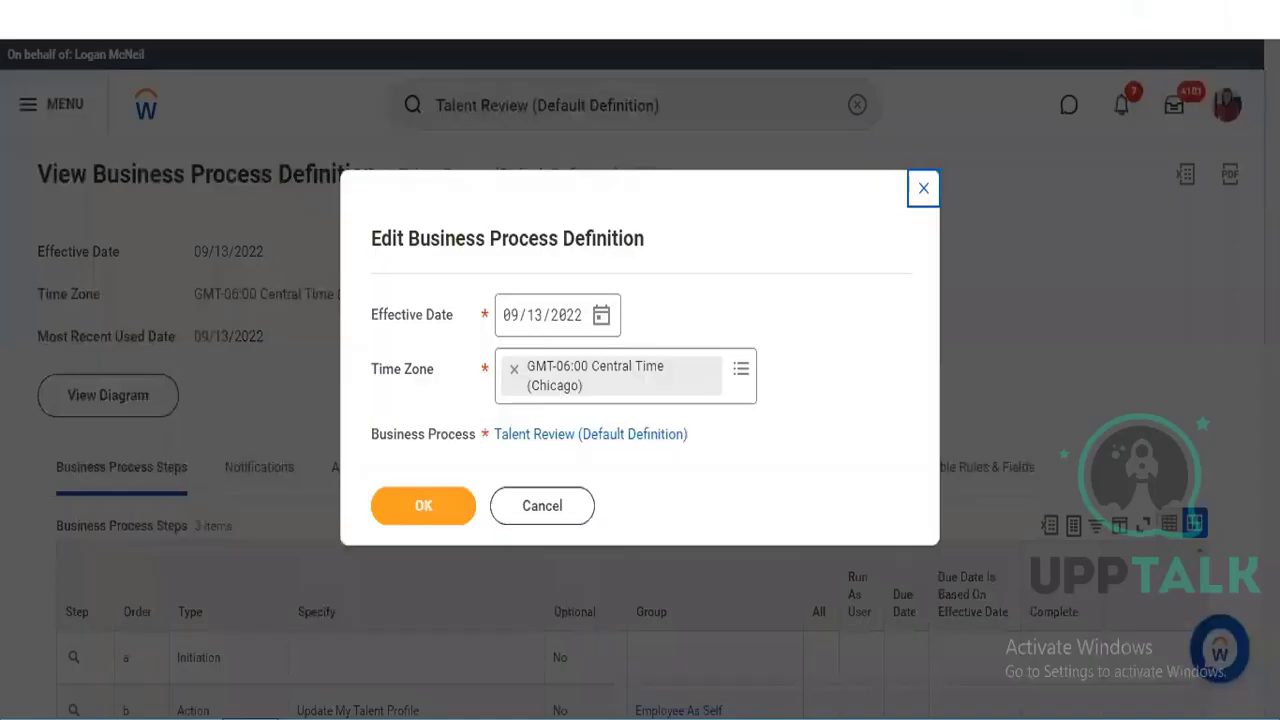
left_click(402, 518)
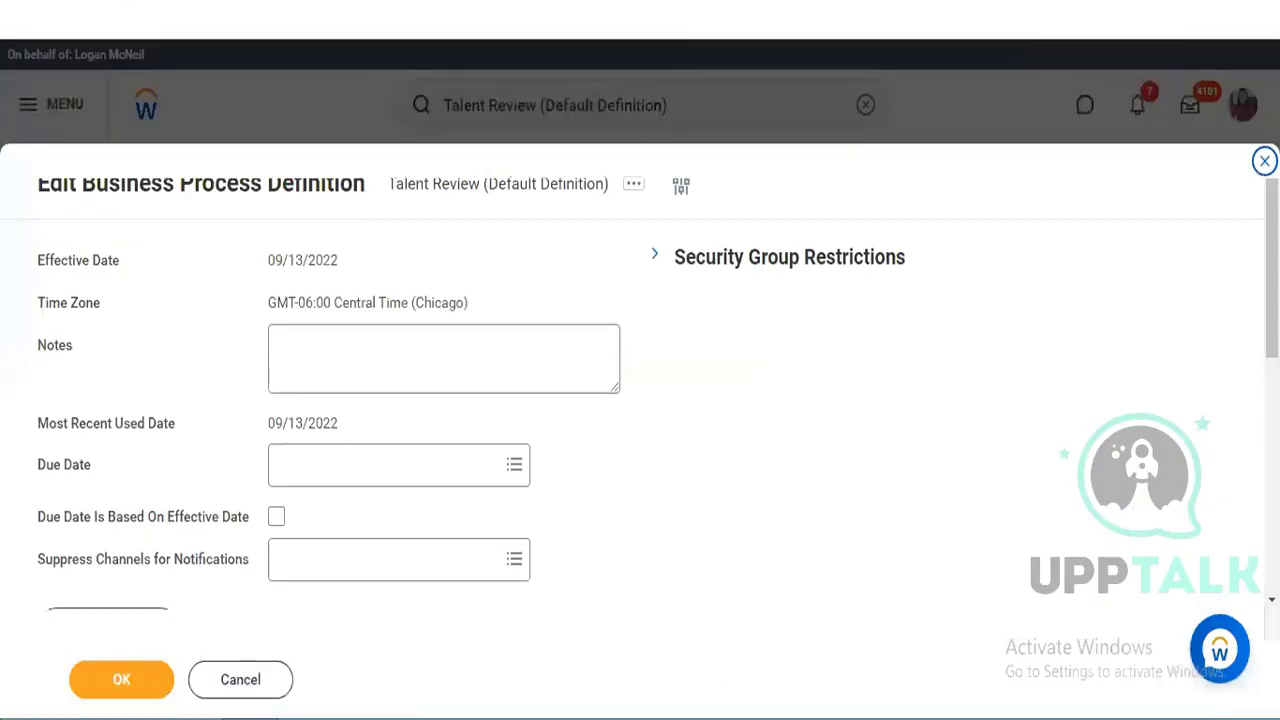
scroll(476, 396, "down", 6)
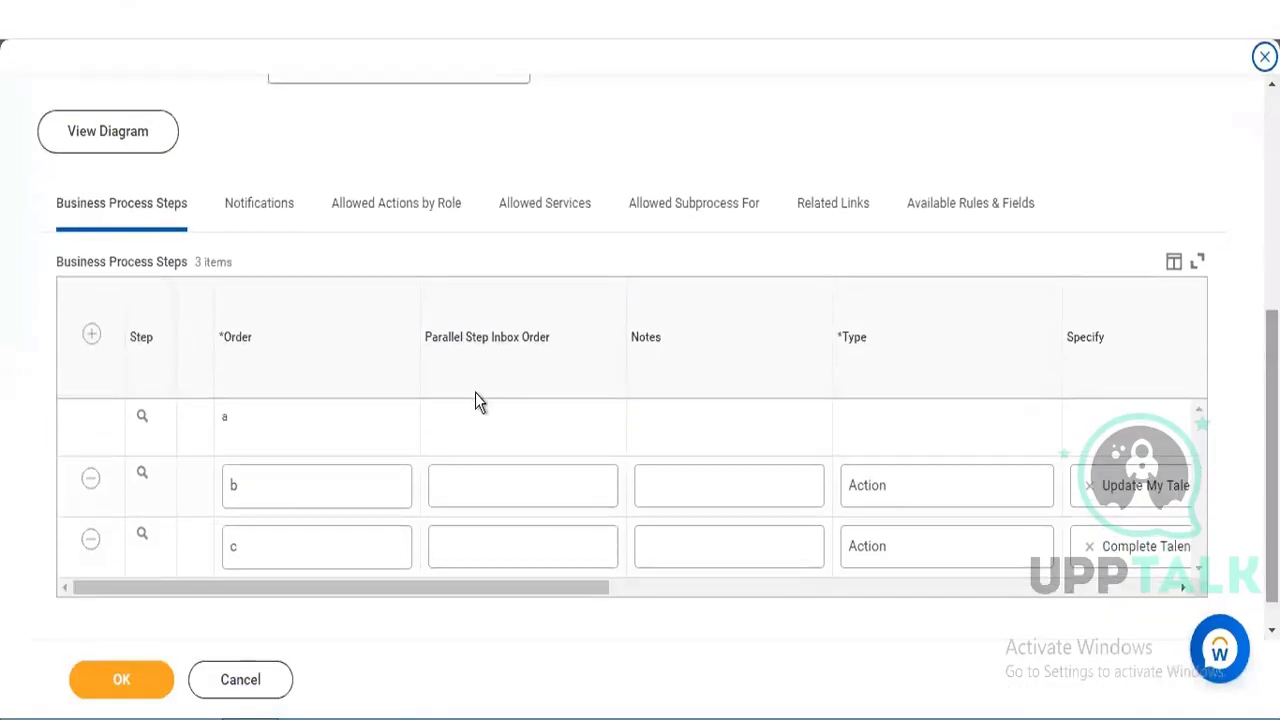
Add a business process step row of type Service and specify Step Configuration Placeholder Service.
left_click(89, 328)
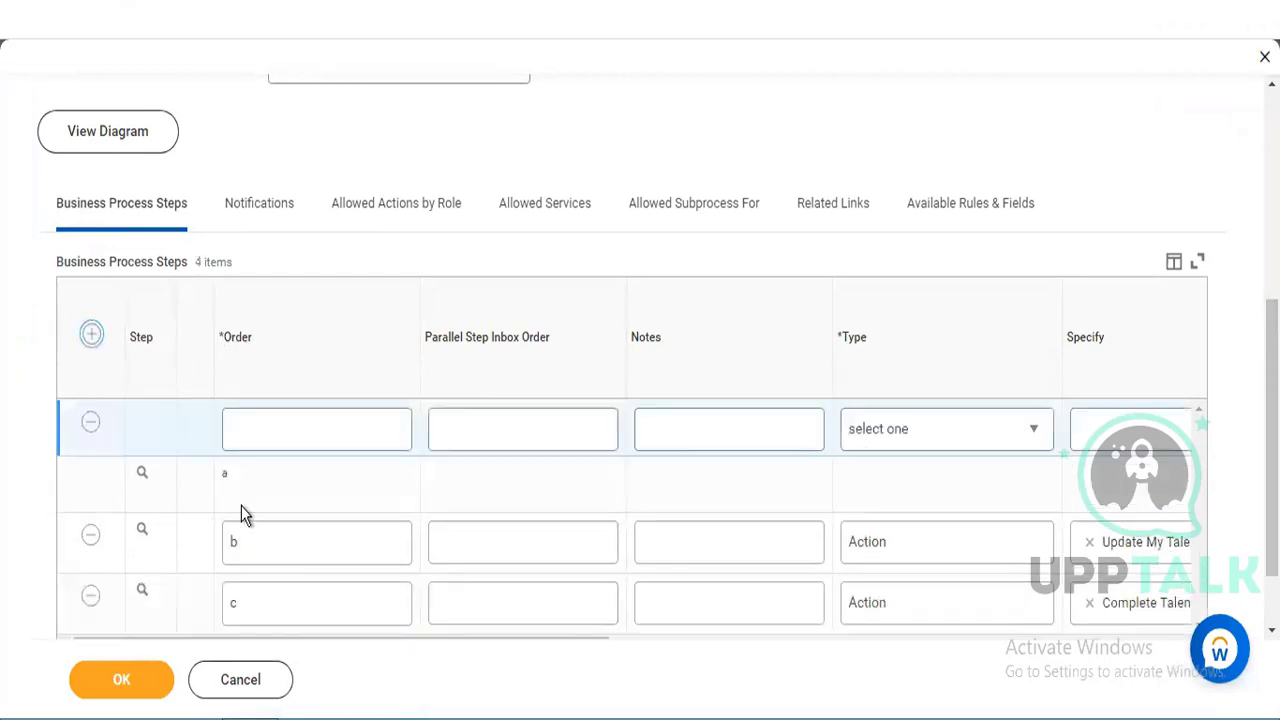
left_click(880, 440)
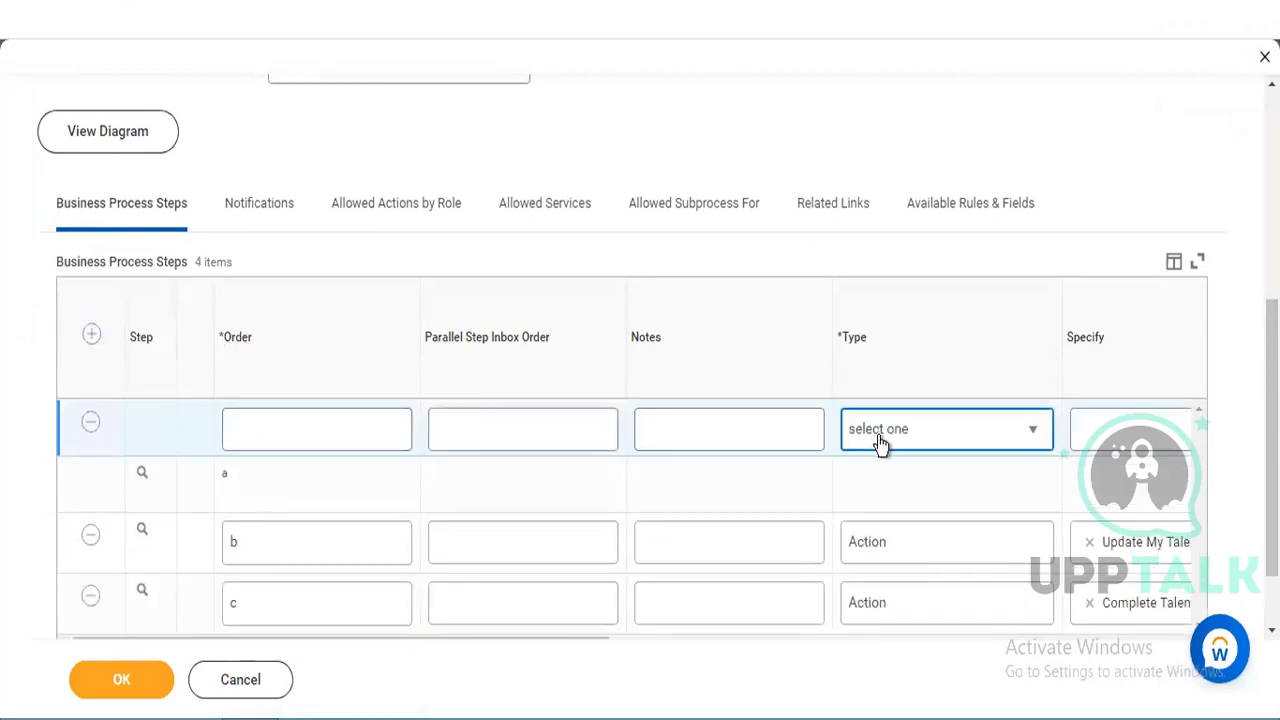
left_click_drag(1045, 232, 1052, 379)
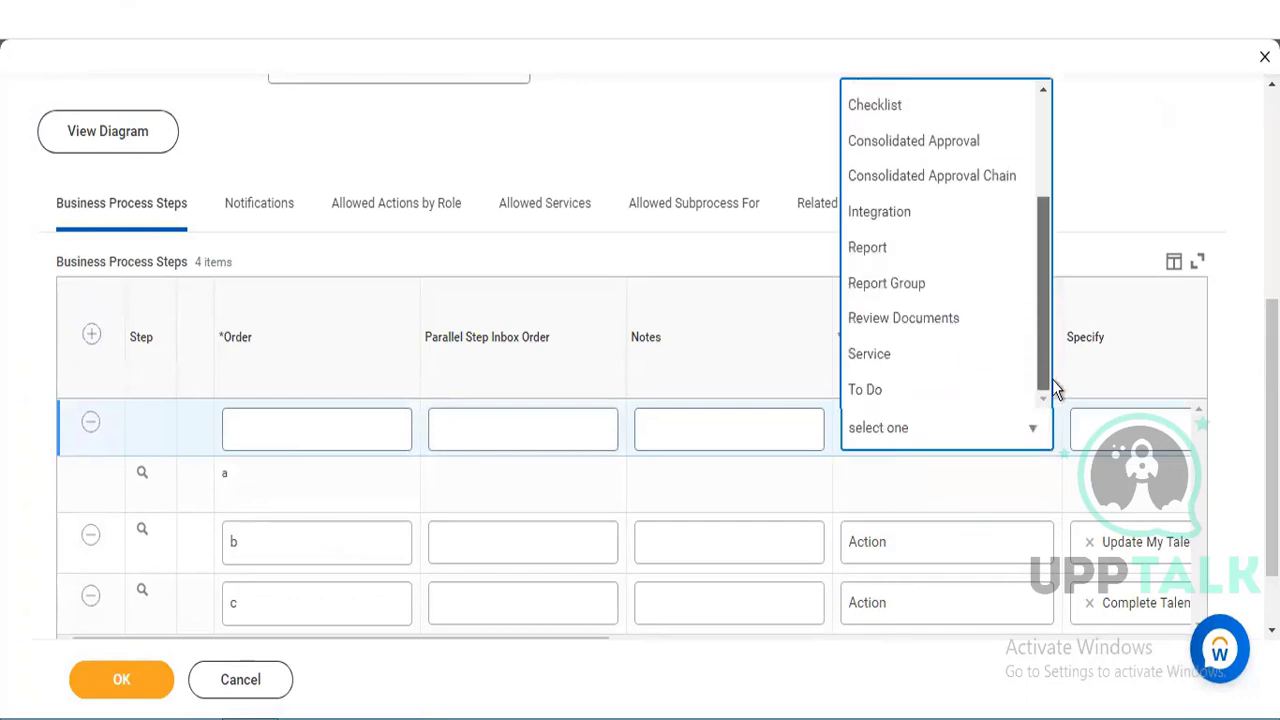
left_click(928, 355)
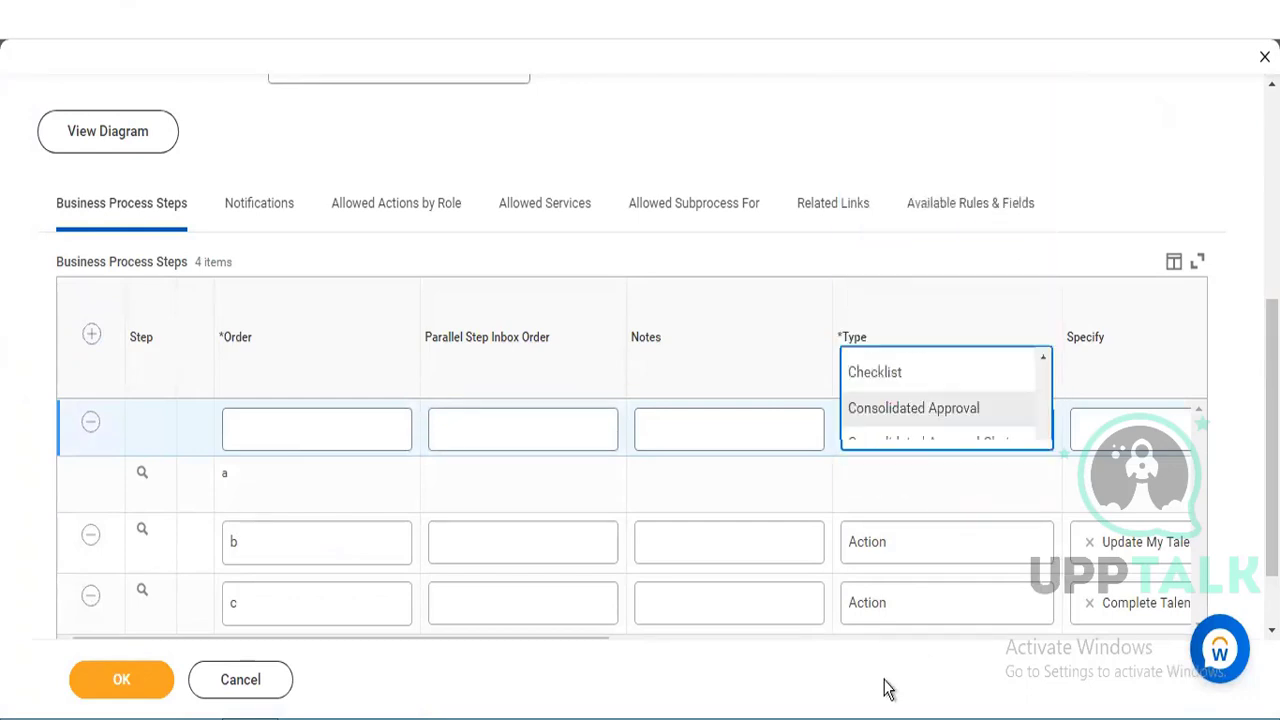
left_click(1142, 440)
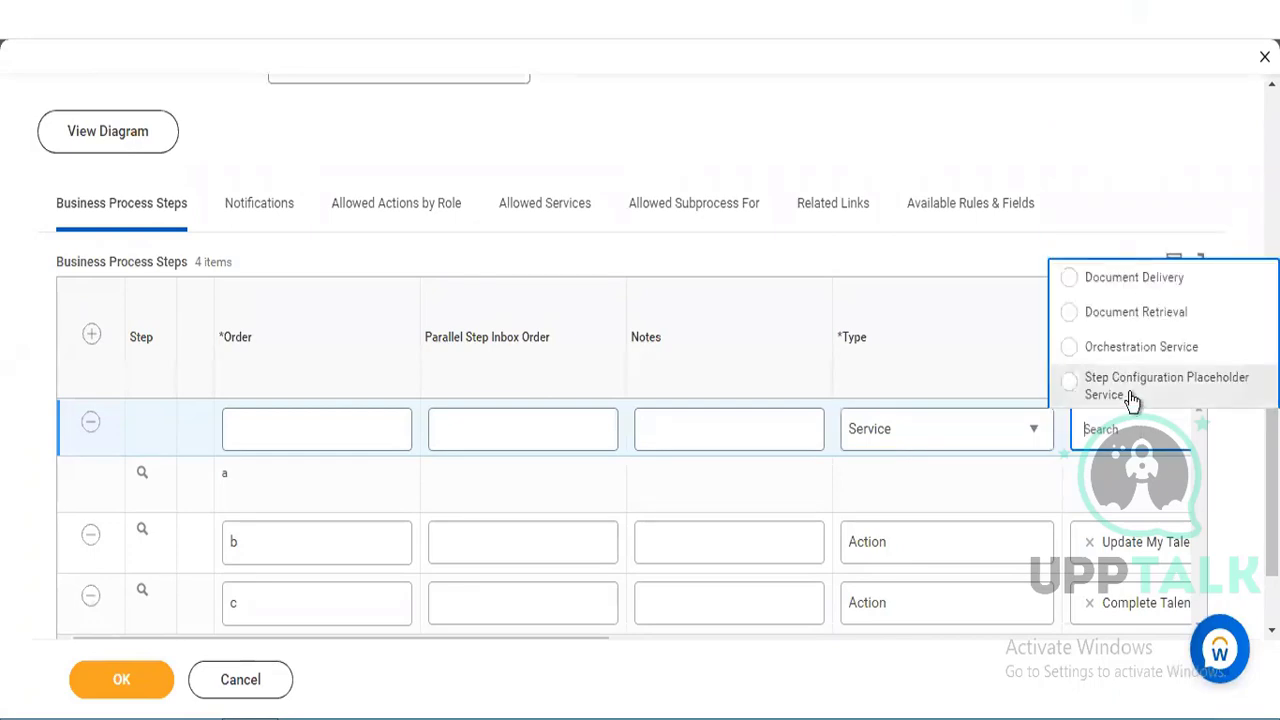
left_click(1129, 390)
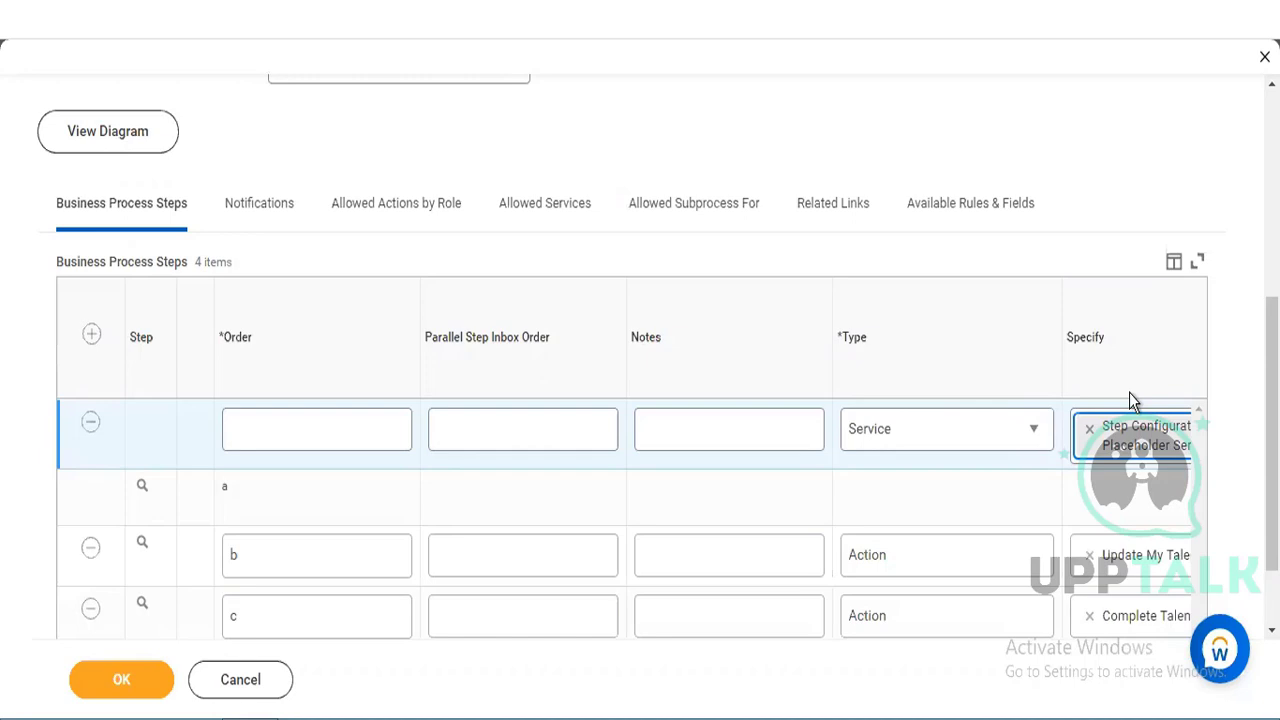
Examine the Specify and Group assignments of the business process steps in the definition being edited.
scroll(1272, 450, "down", 1)
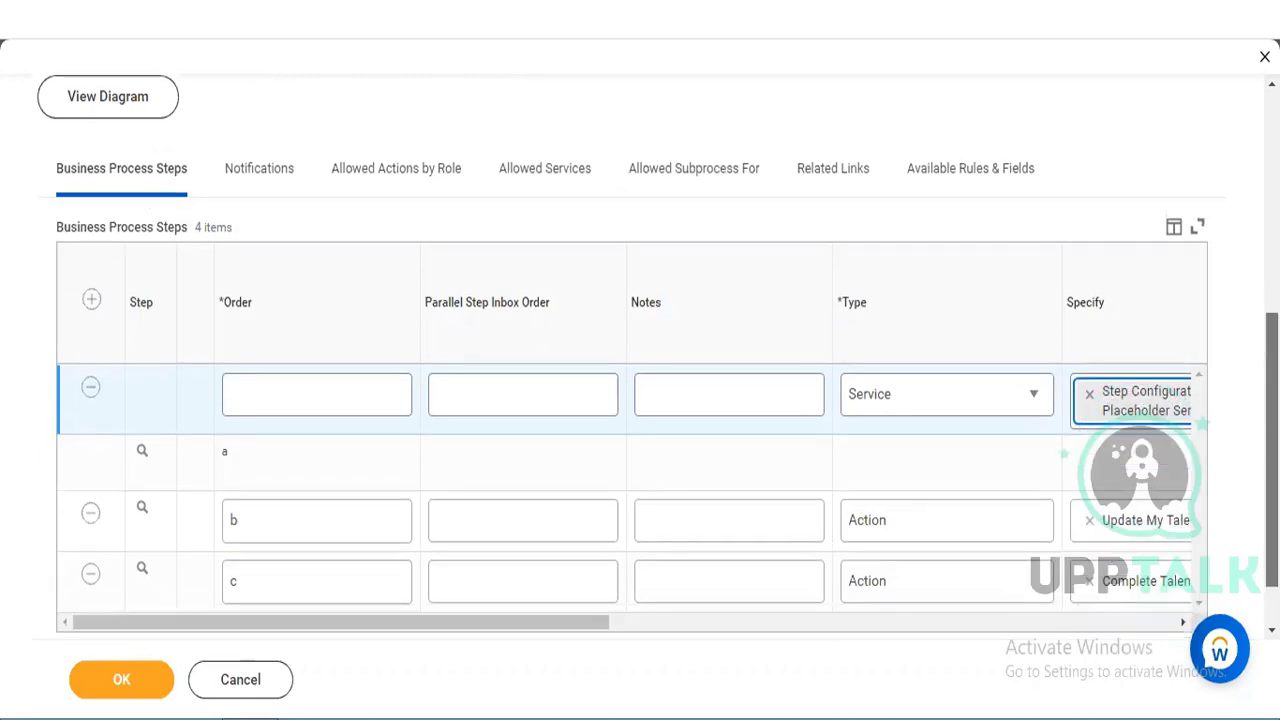
scroll(783, 624, "down", 2)
left_click_drag(580, 551, 687, 551)
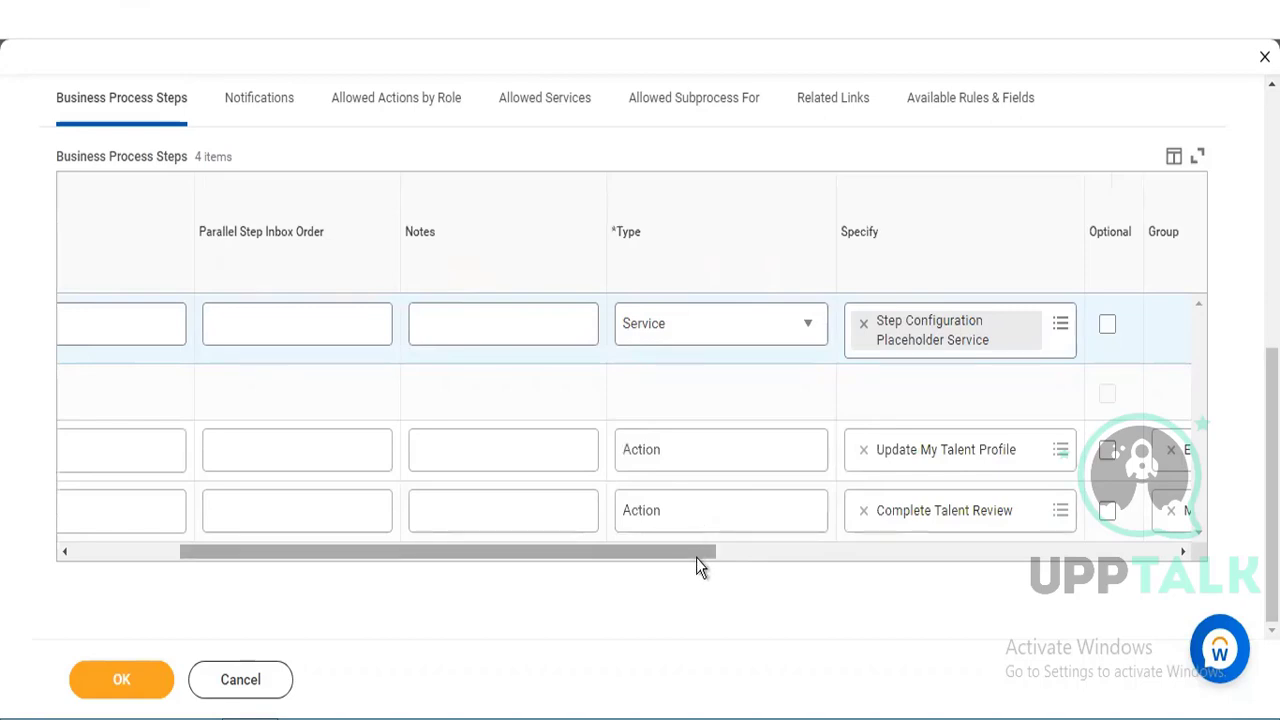
scroll(792, 548, "right", 3)
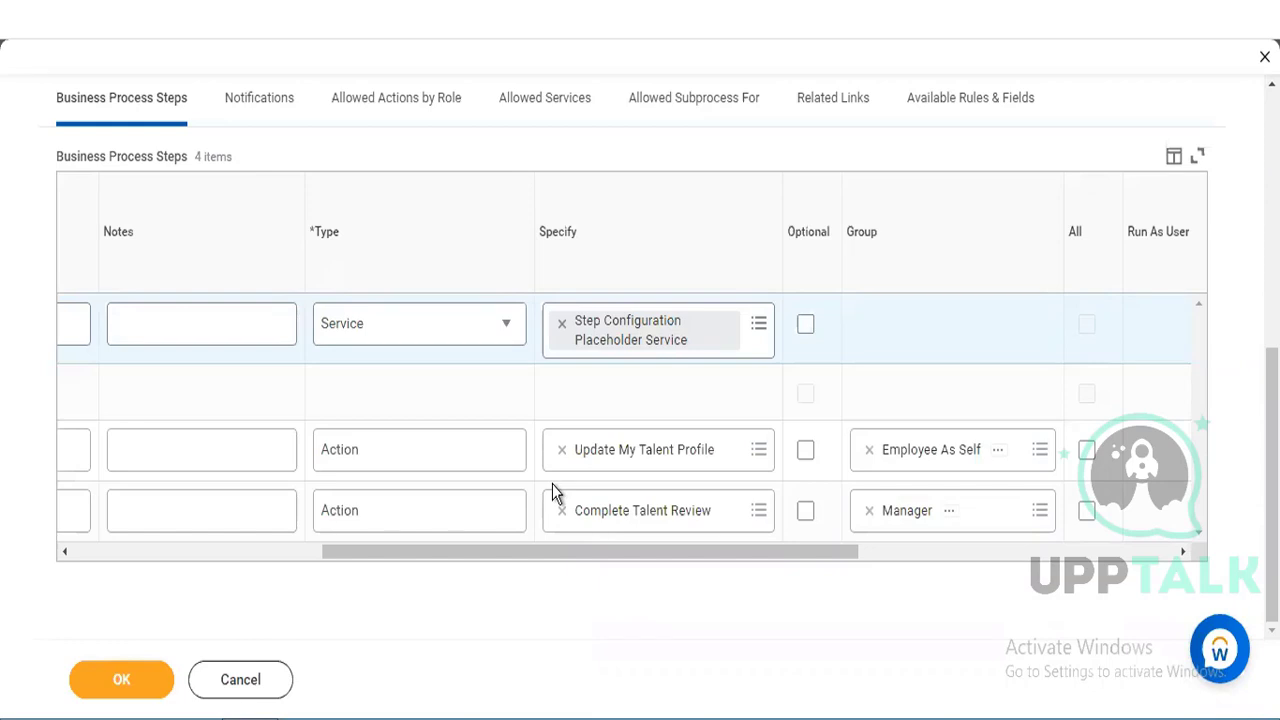
left_click_drag(456, 551, 200, 560)
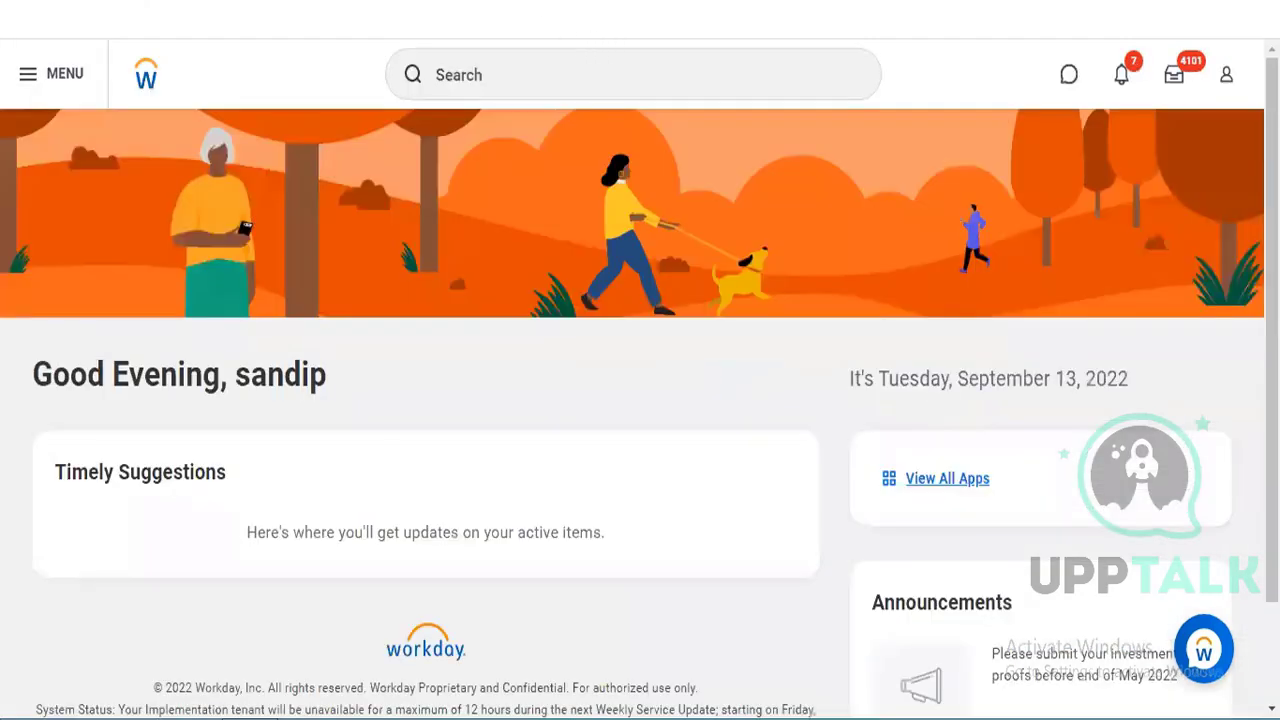
left_click(270, 4)
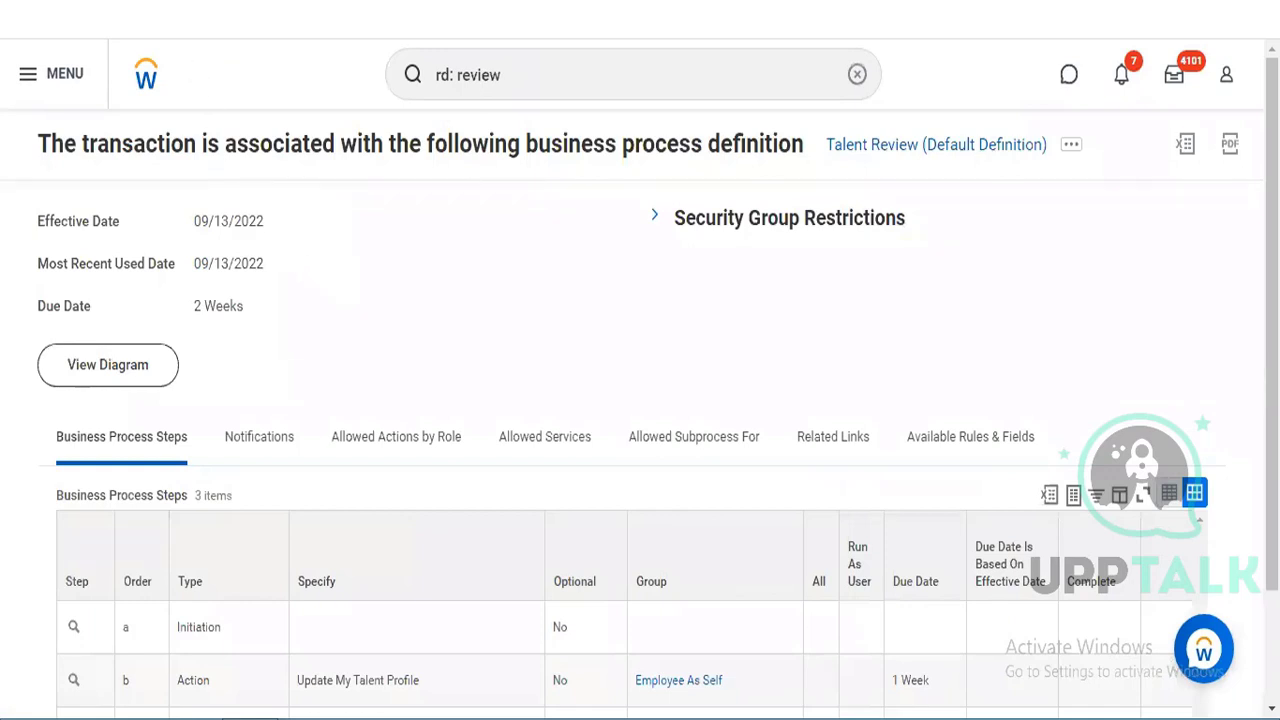
left_click(400, 4)
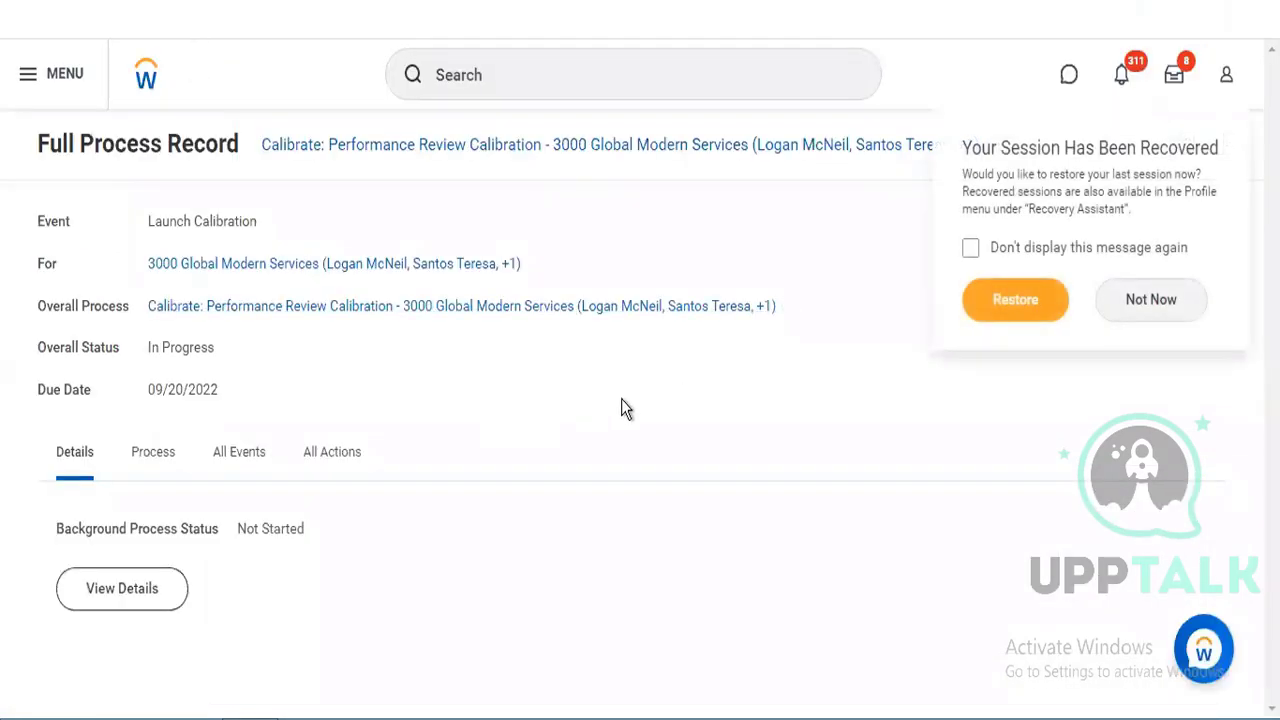
left_click(1166, 314)
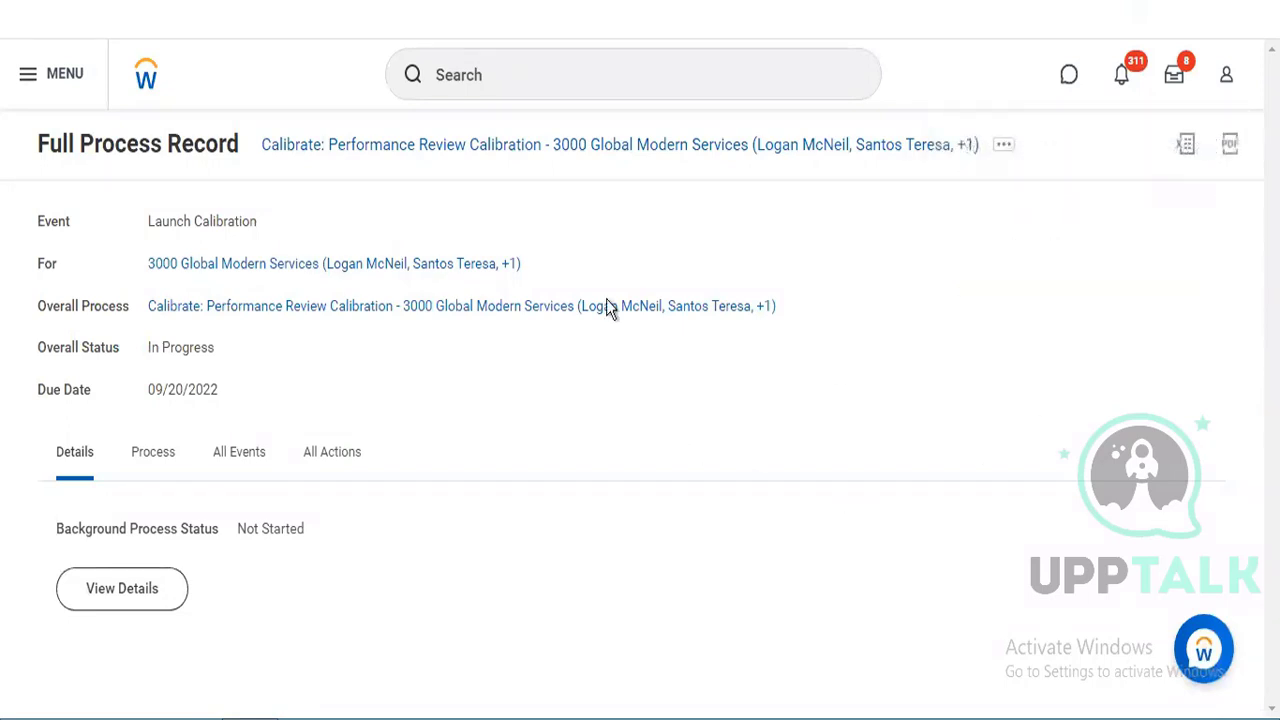
left_click(560, 4)
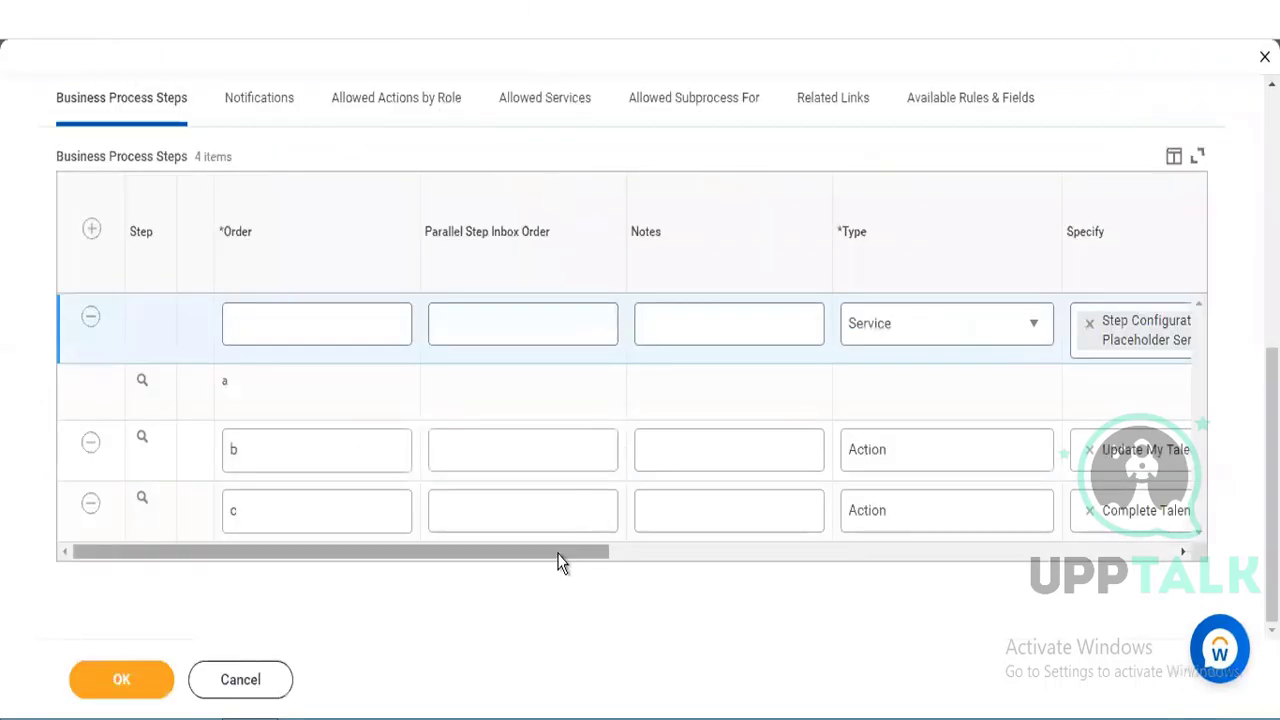
Discard the unsaved changes to the Talent Review definition and review its existing business process steps.
left_click_drag(560, 560, 430, 610)
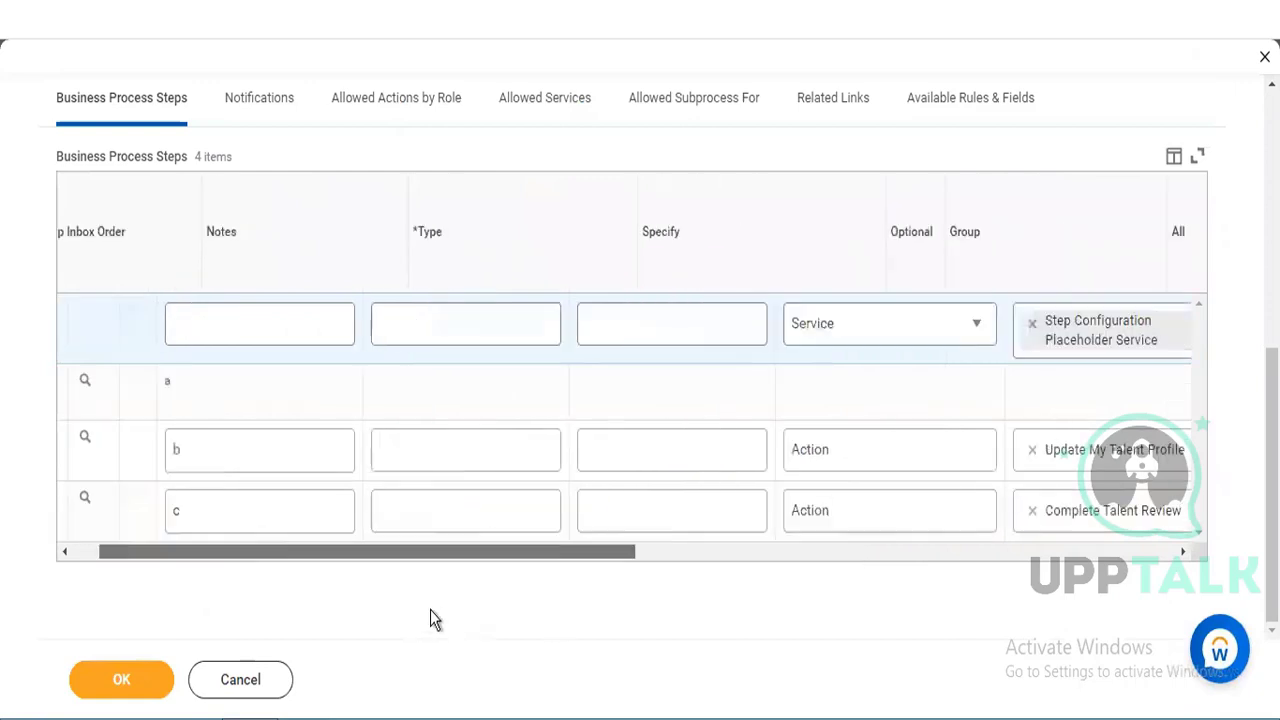
left_click(277, 683)
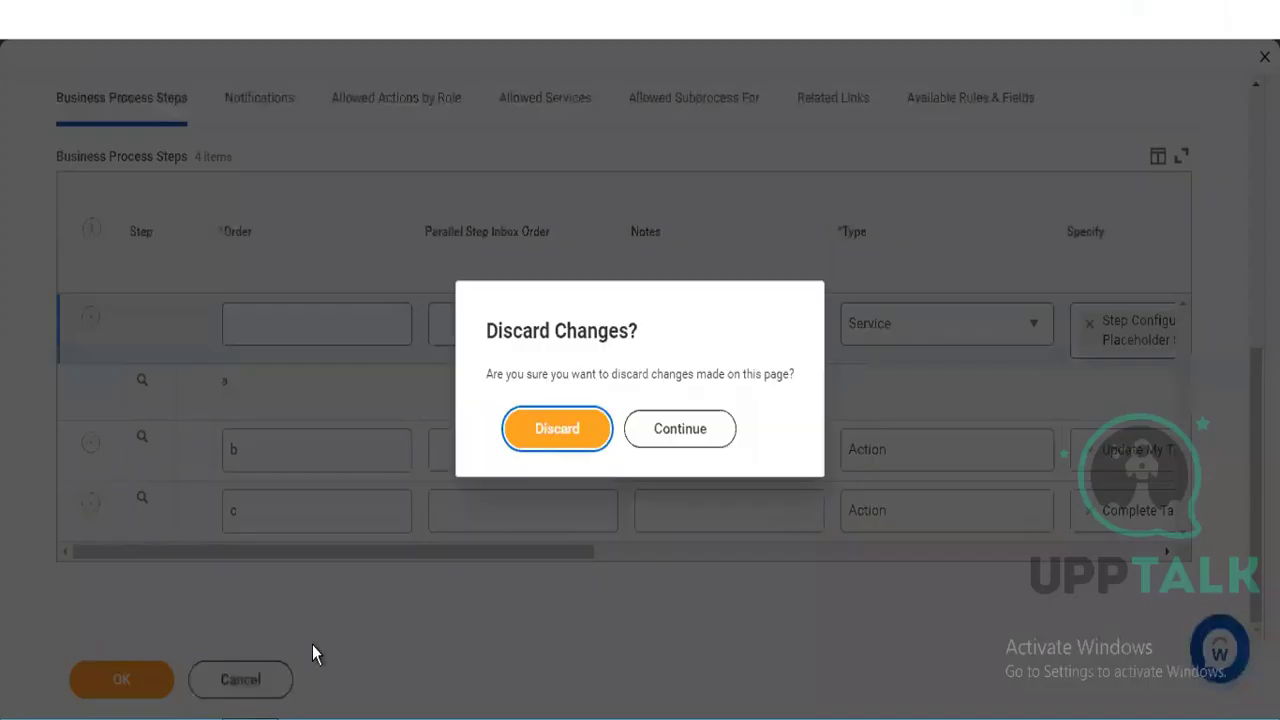
left_click(574, 423)
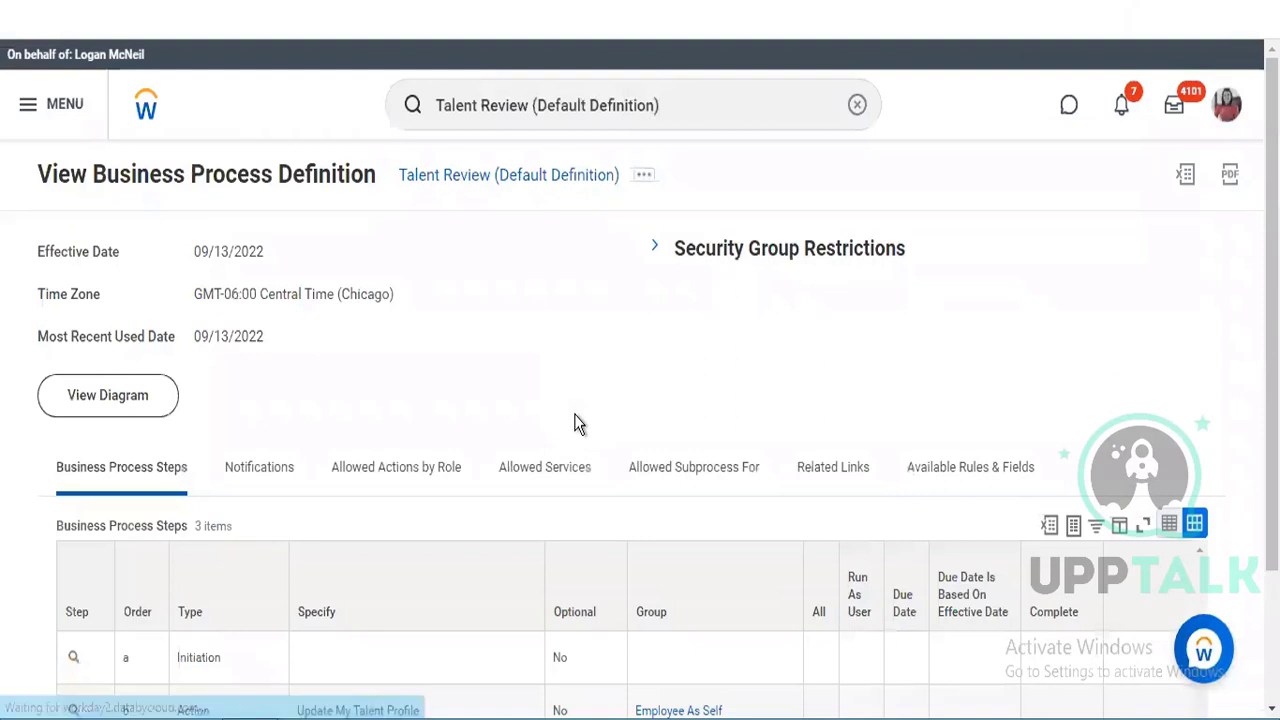
scroll(620, 581, "down", 3)
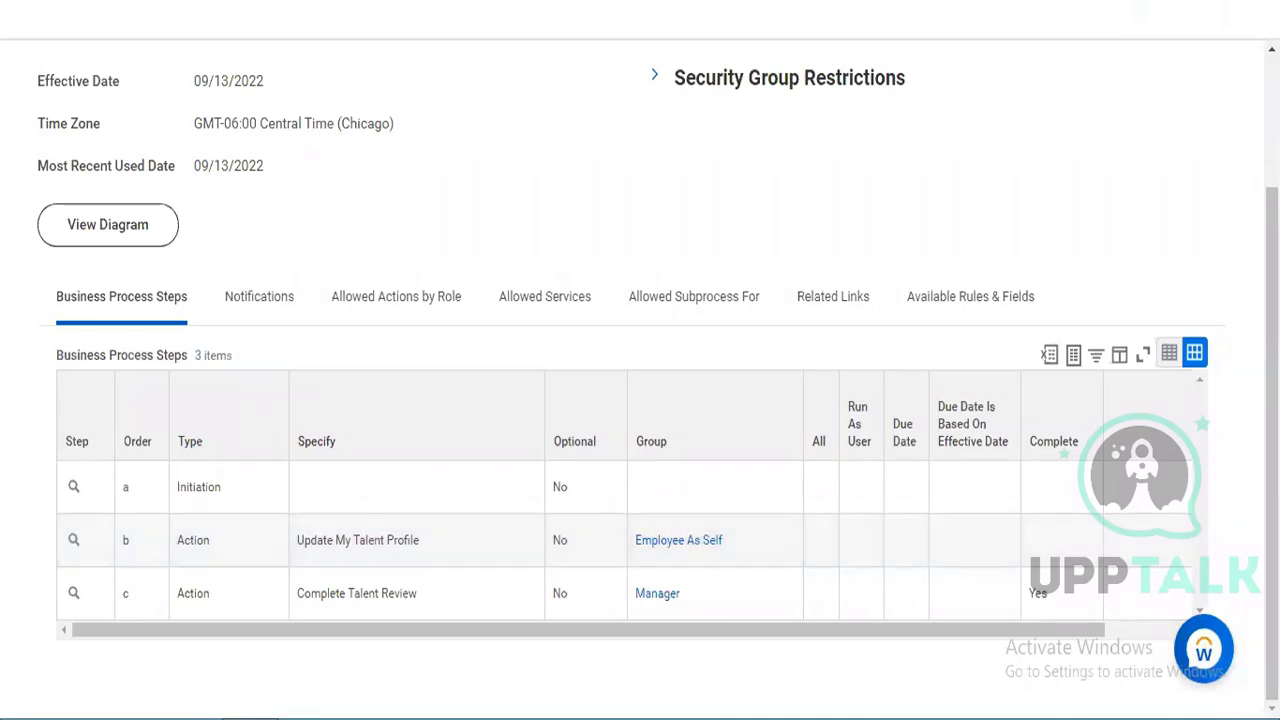
Switch to the non-proxy Workday session, open its inbox, and check the archived items and pending actions.
left_click(660, 4)
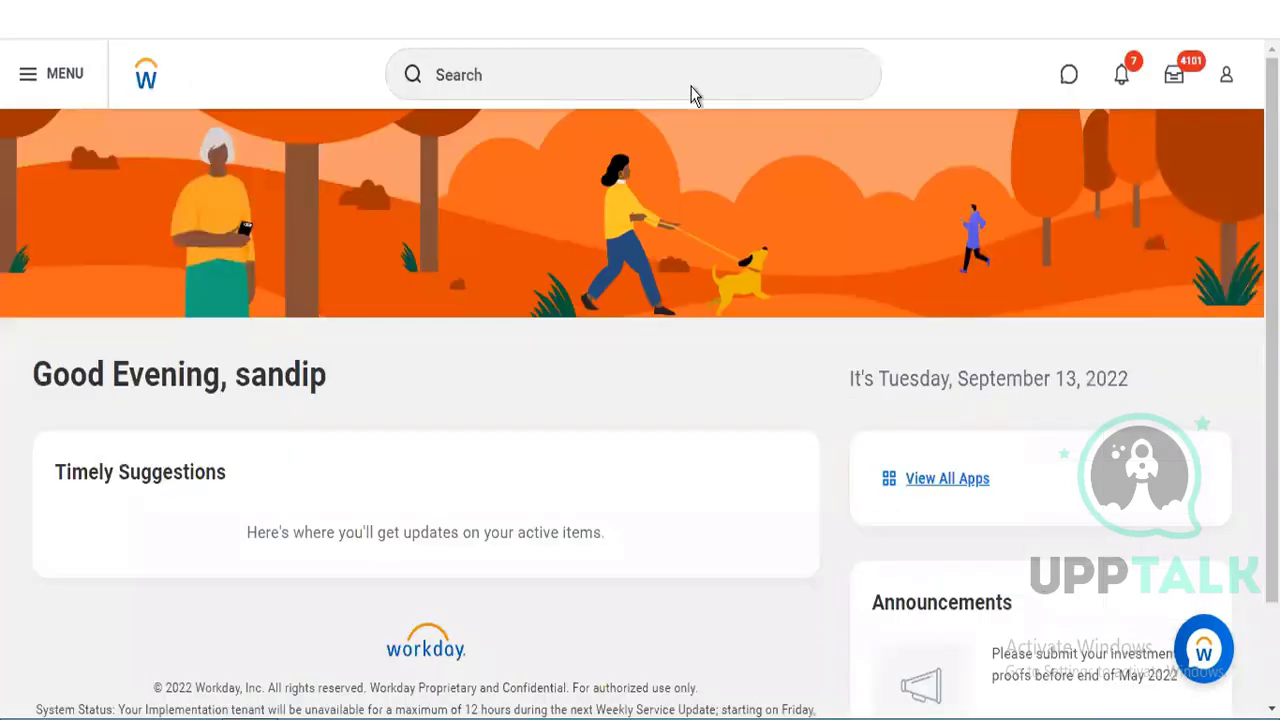
left_click(1174, 75)
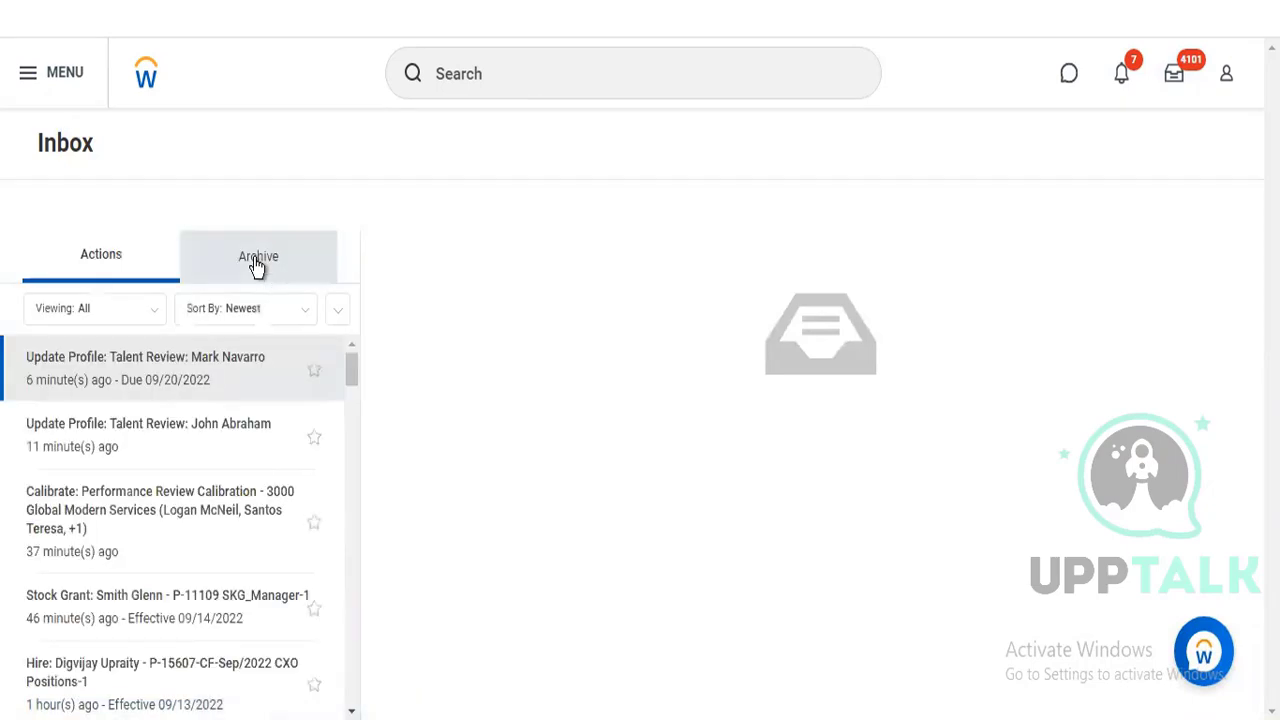
left_click(255, 262)
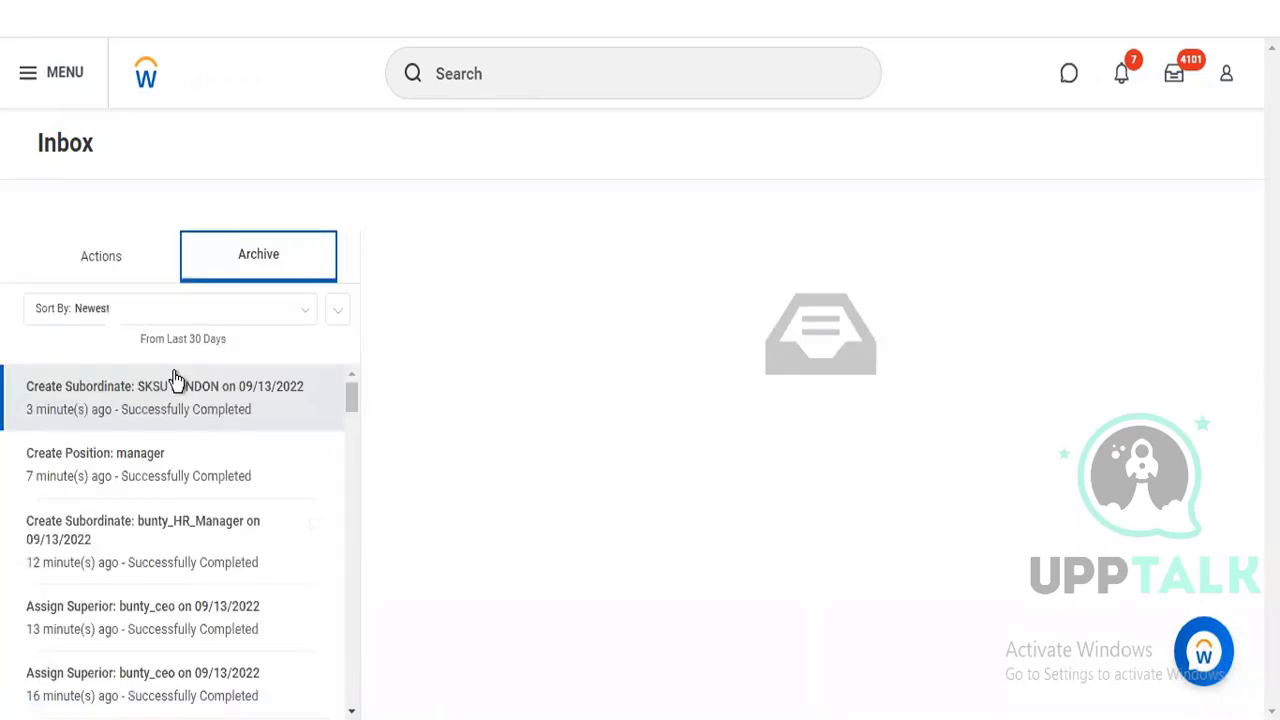
left_click(108, 250)
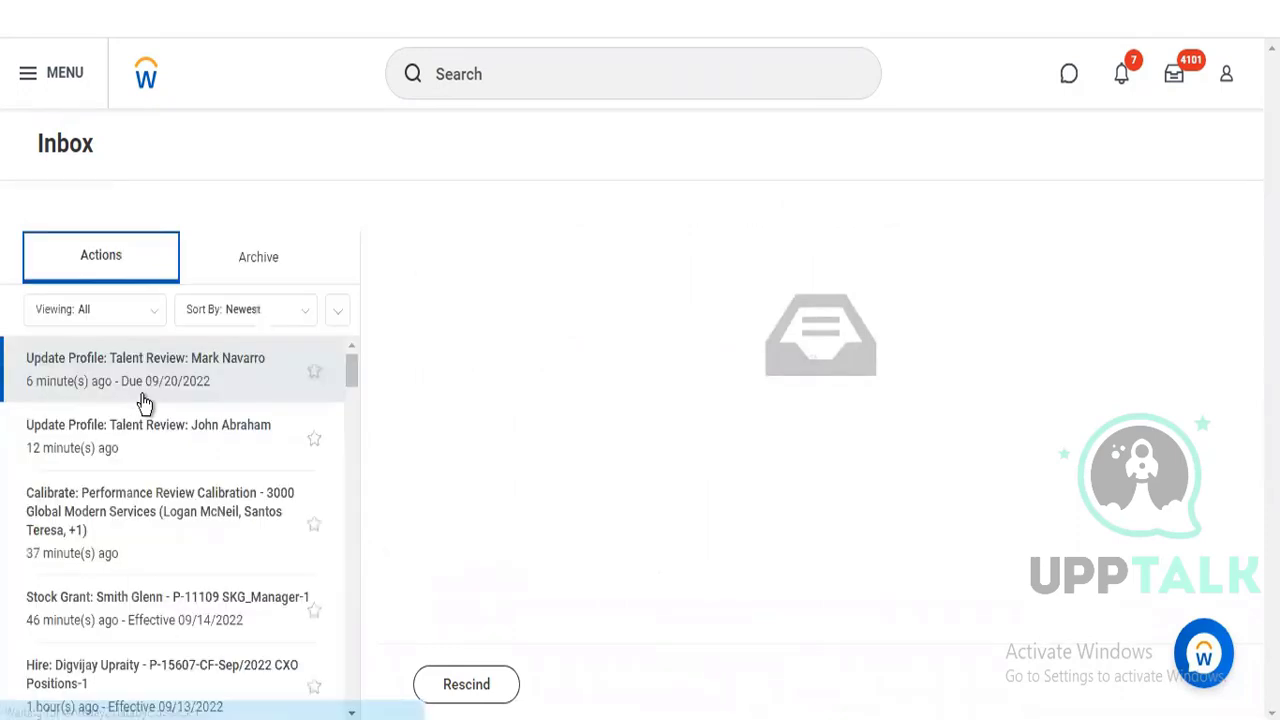
Open the Update Profile: Talent Review inbox task due 09/20/2022 and review its related information and editor options.
left_click(145, 402)
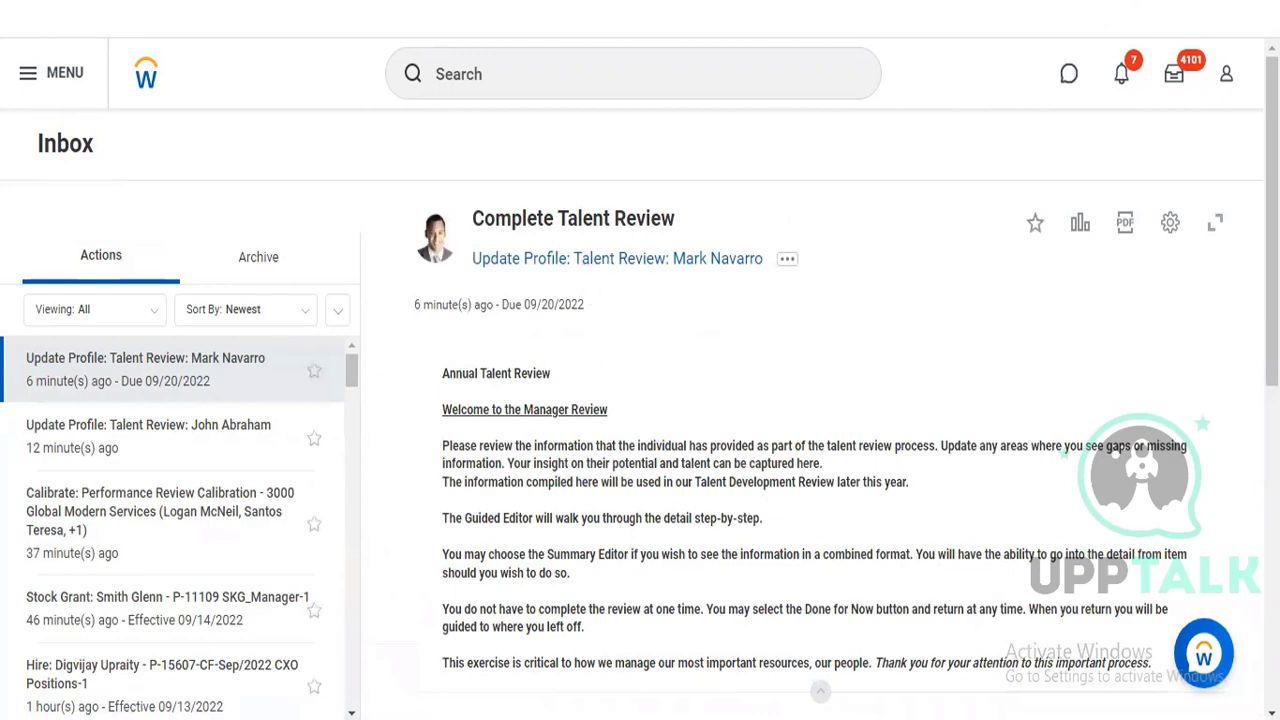
left_click(594, 260)
scroll(640, 400, "down", 4)
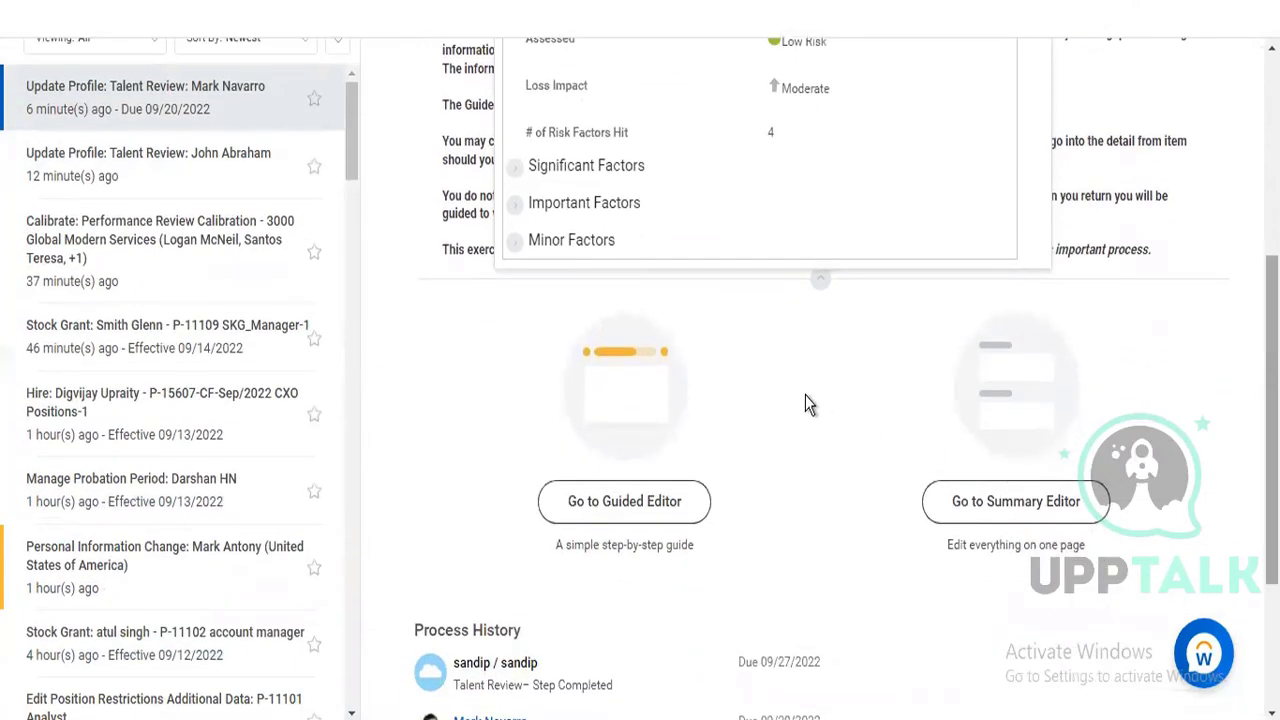
Check the other Update Profile: Talent Review inbox item, and return to the Complete Talent Review task due 09/20/2022.
left_click(142, 162)
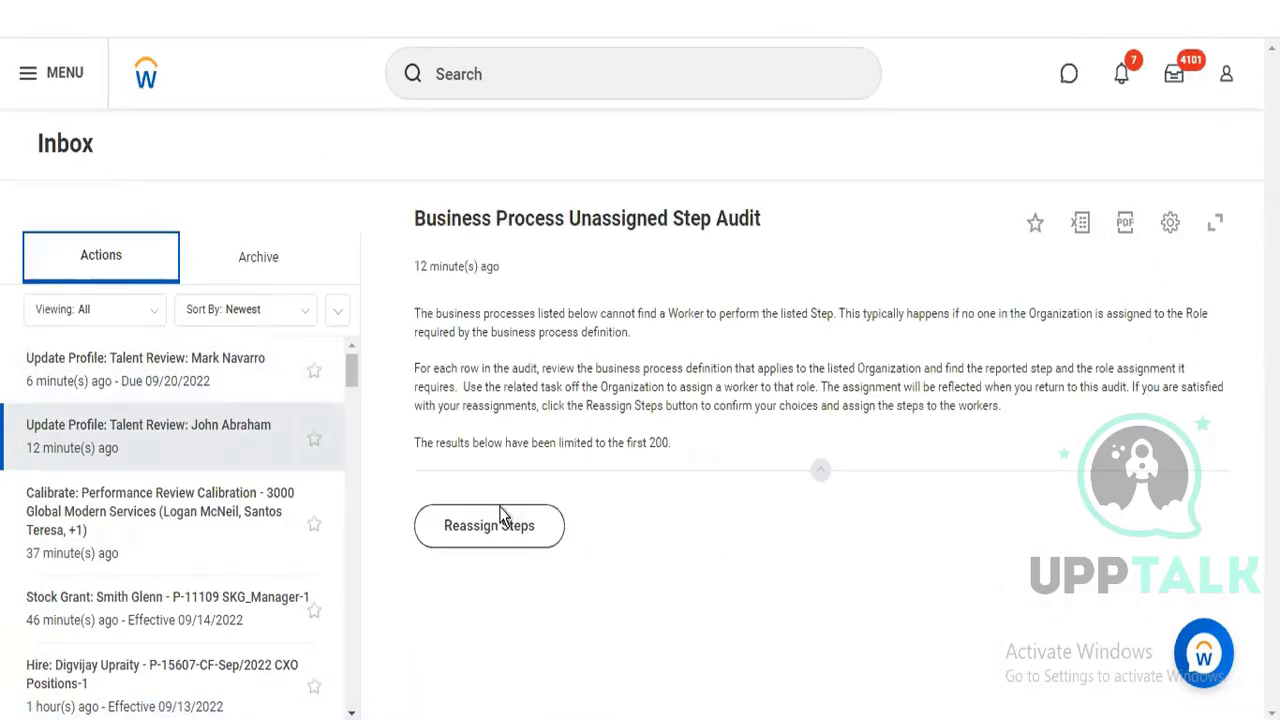
left_click(117, 370)
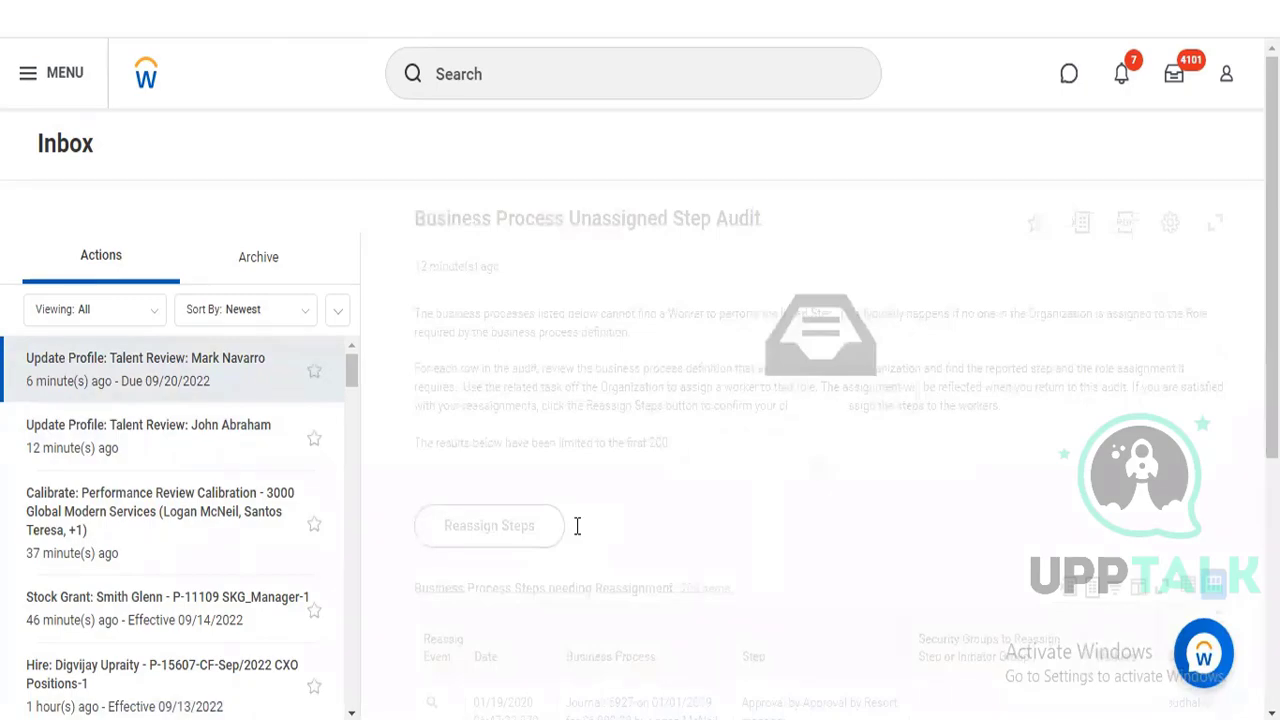
scroll(670, 572, "down", 5)
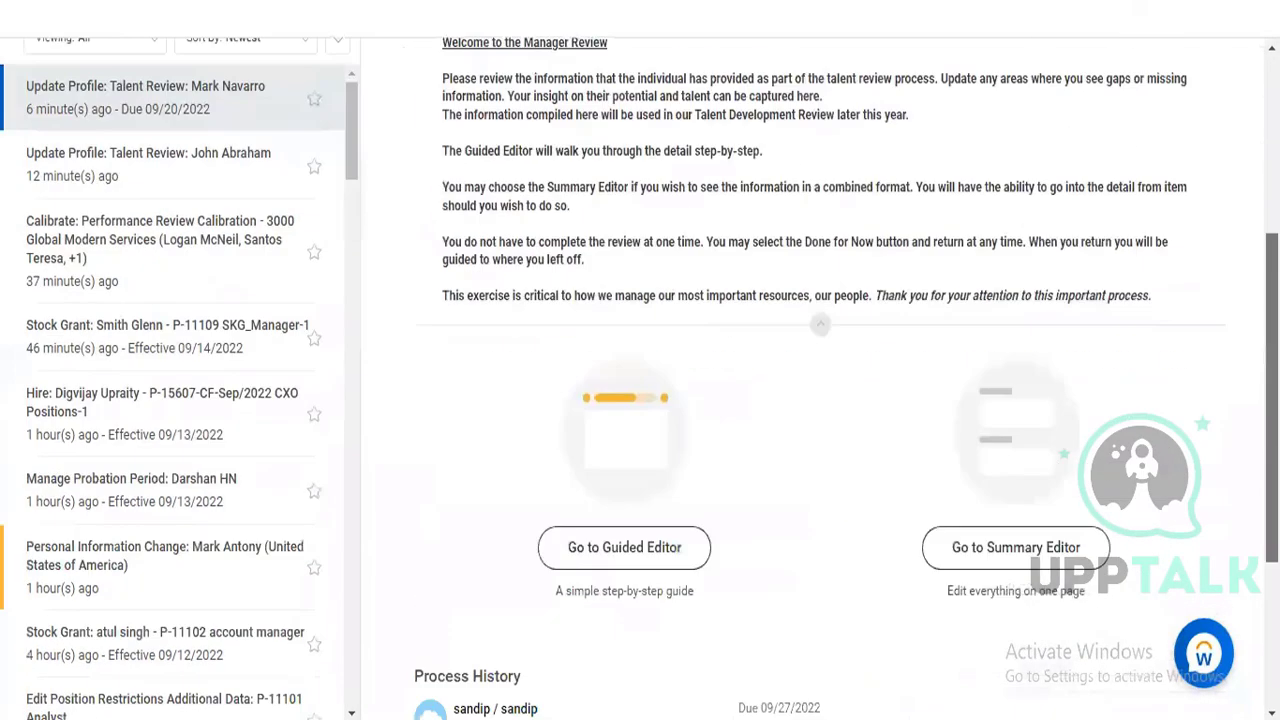
left_click(620, 420)
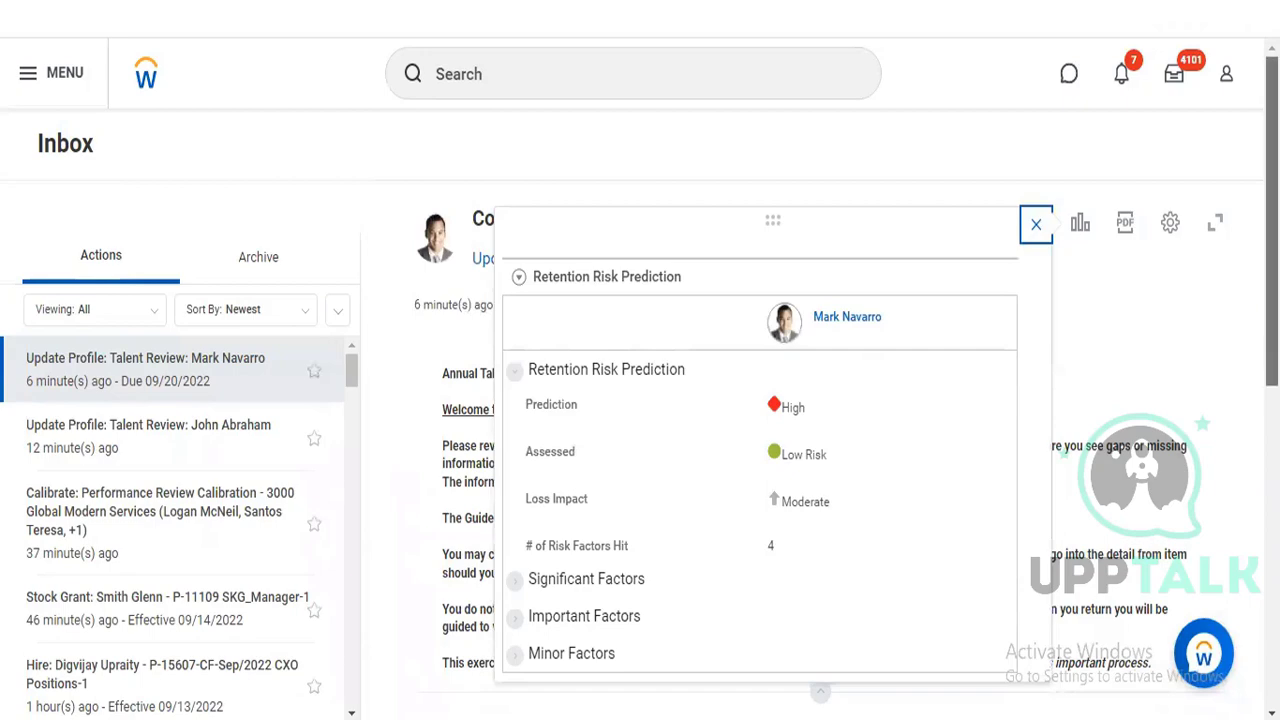
Open the Complete Talent Review task in the Summary Editor and approve the worker's talent review.
scroll(695, 527, "down", 4)
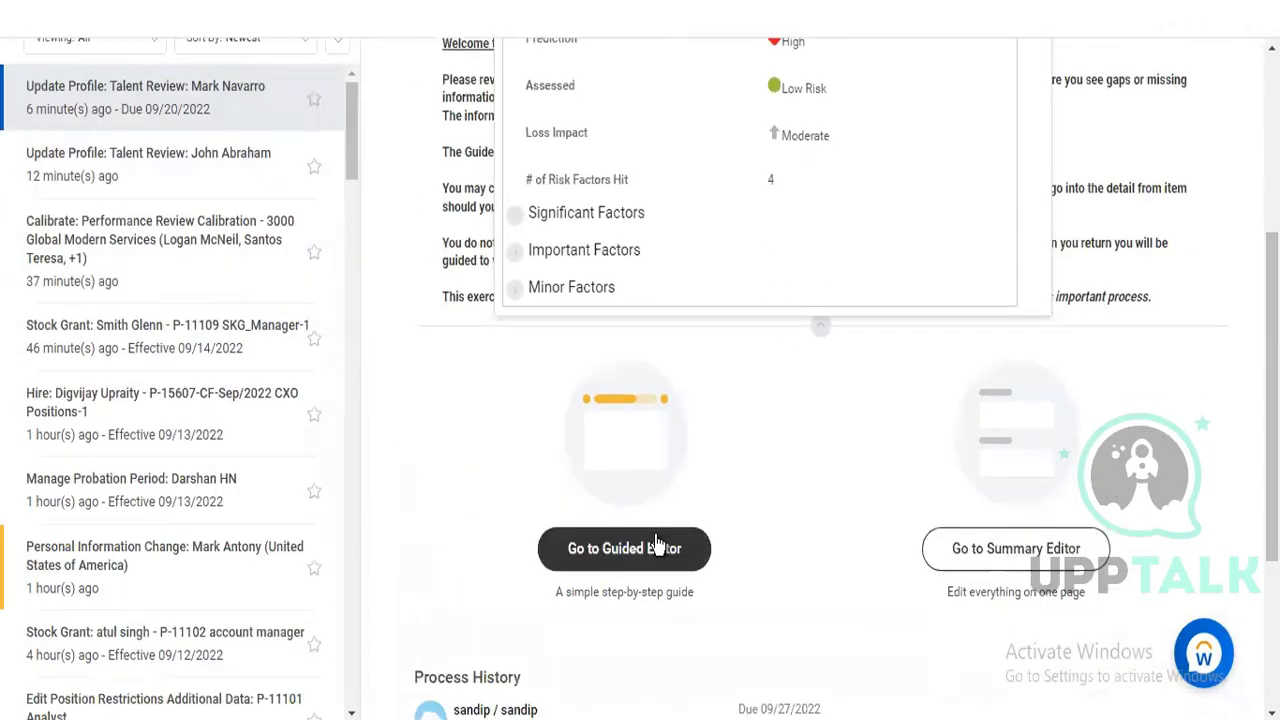
left_click(1000, 551)
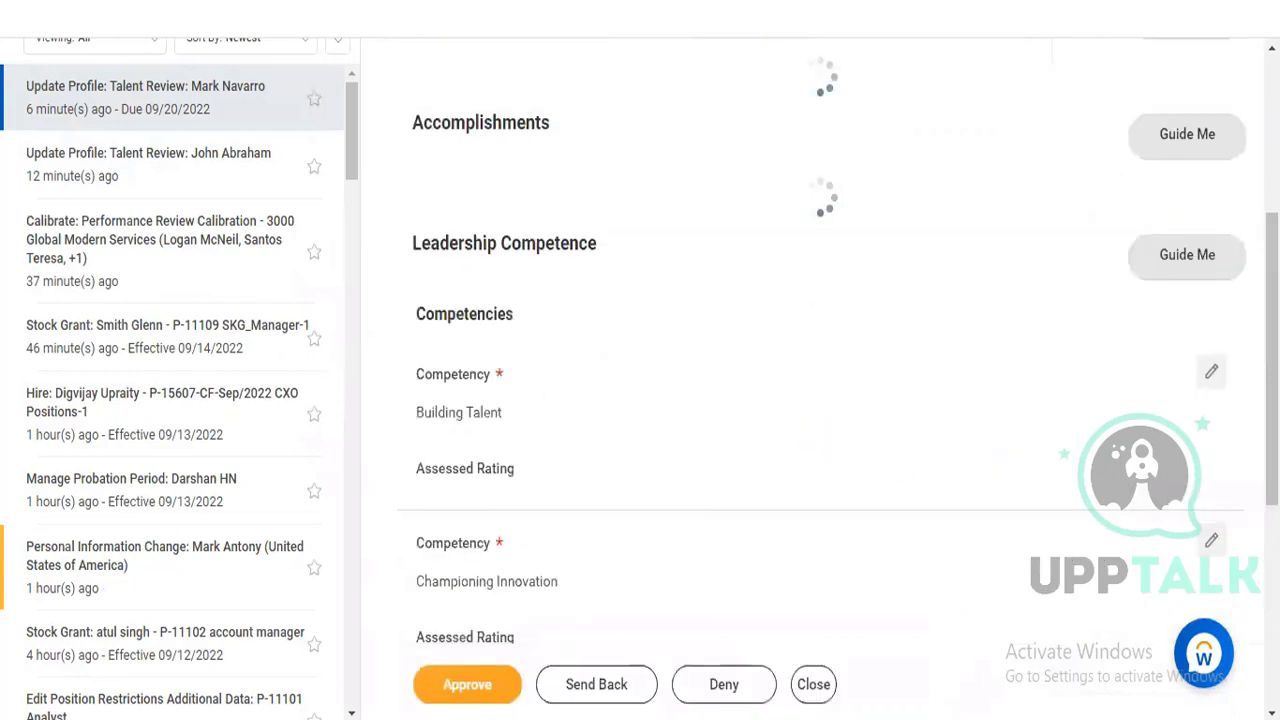
left_click(476, 686)
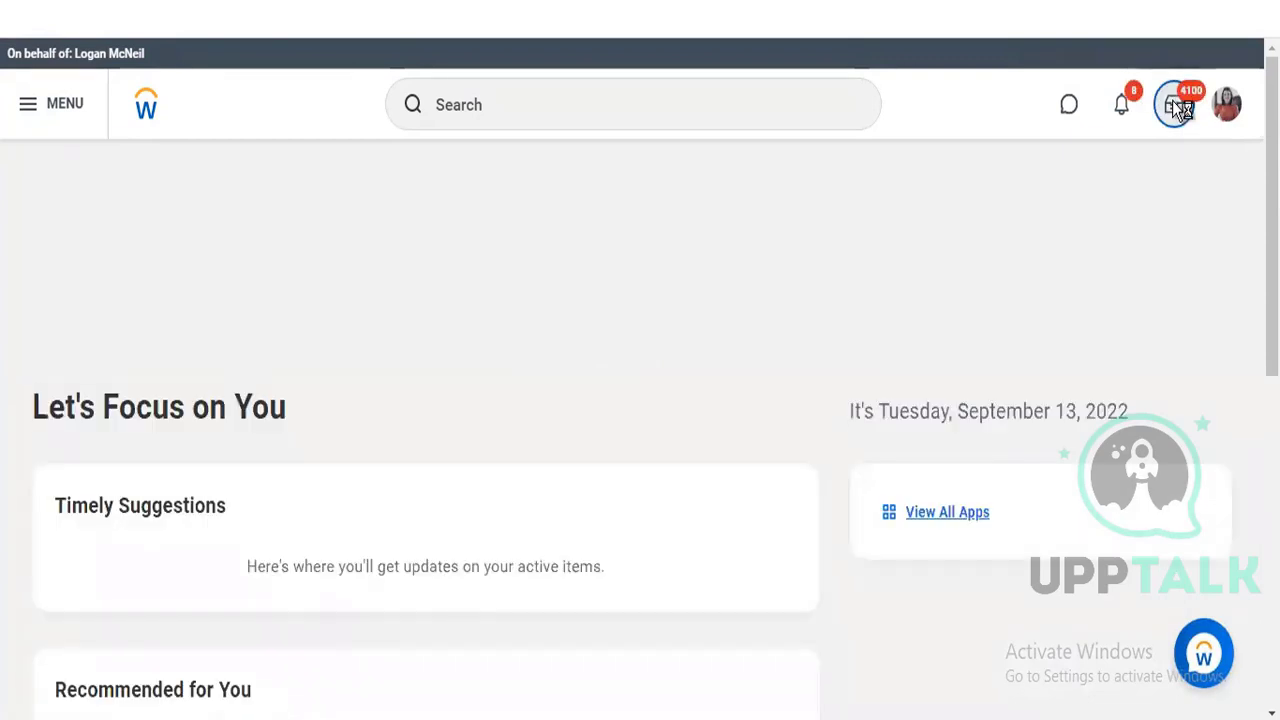
Open the worker's Update Profile: Talent Review event from the archived inbox items and view its full process history.
left_click(1174, 105)
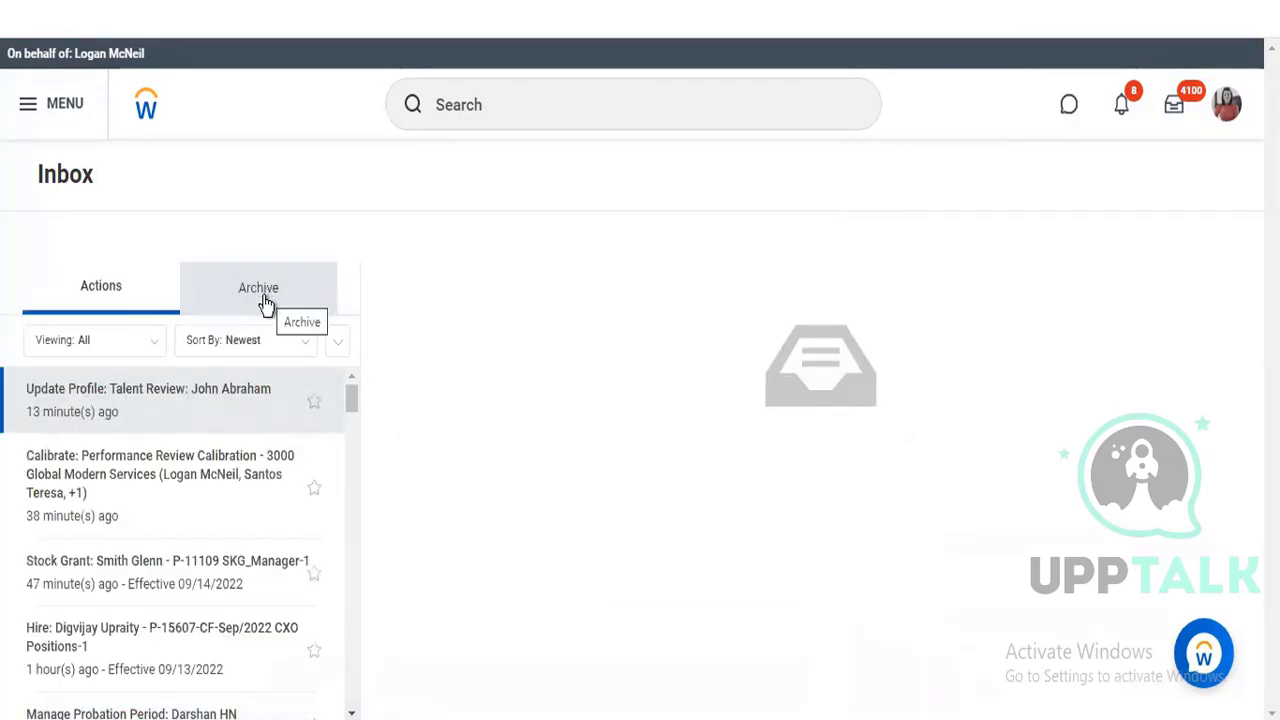
left_click(264, 300)
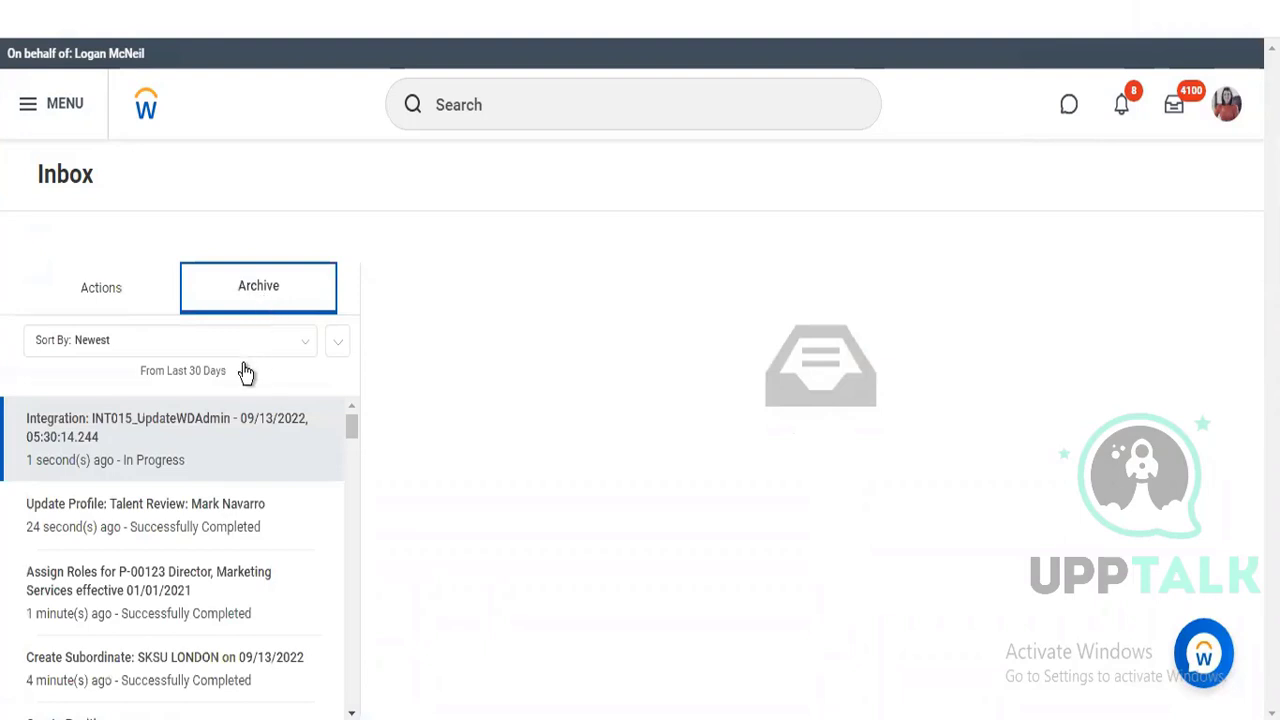
left_click(200, 543)
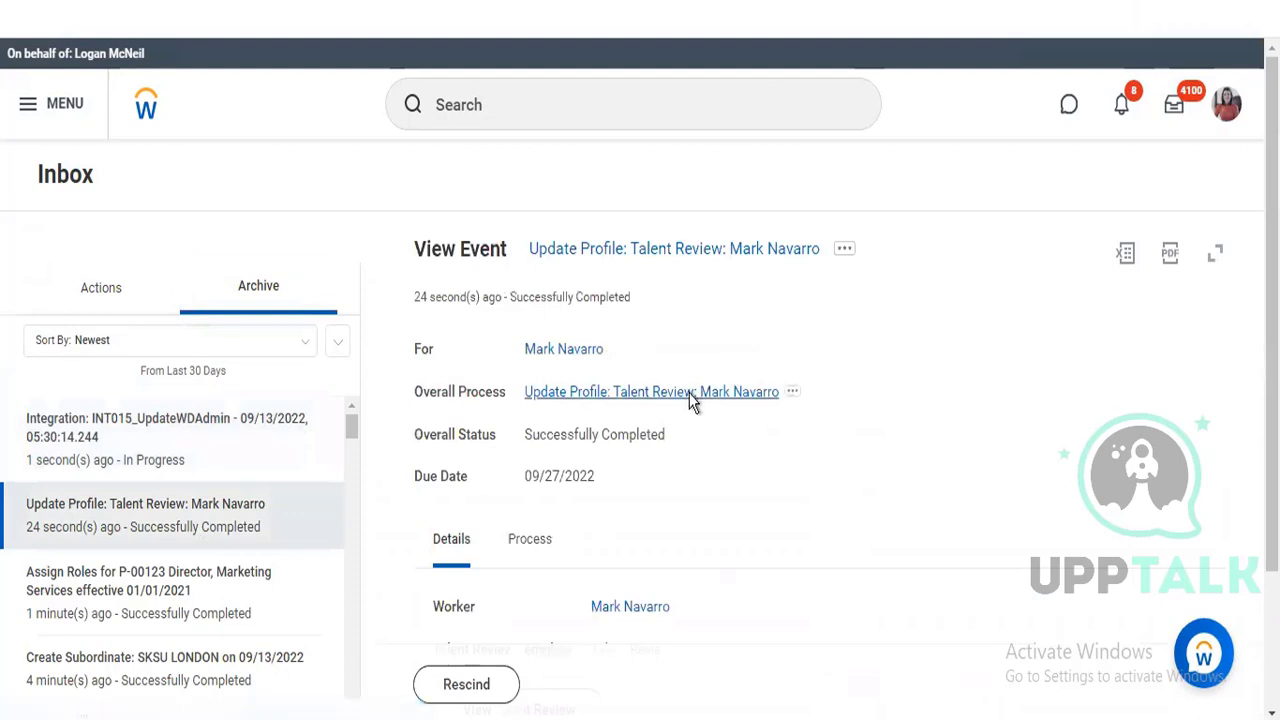
left_click(692, 398)
left_click(152, 448)
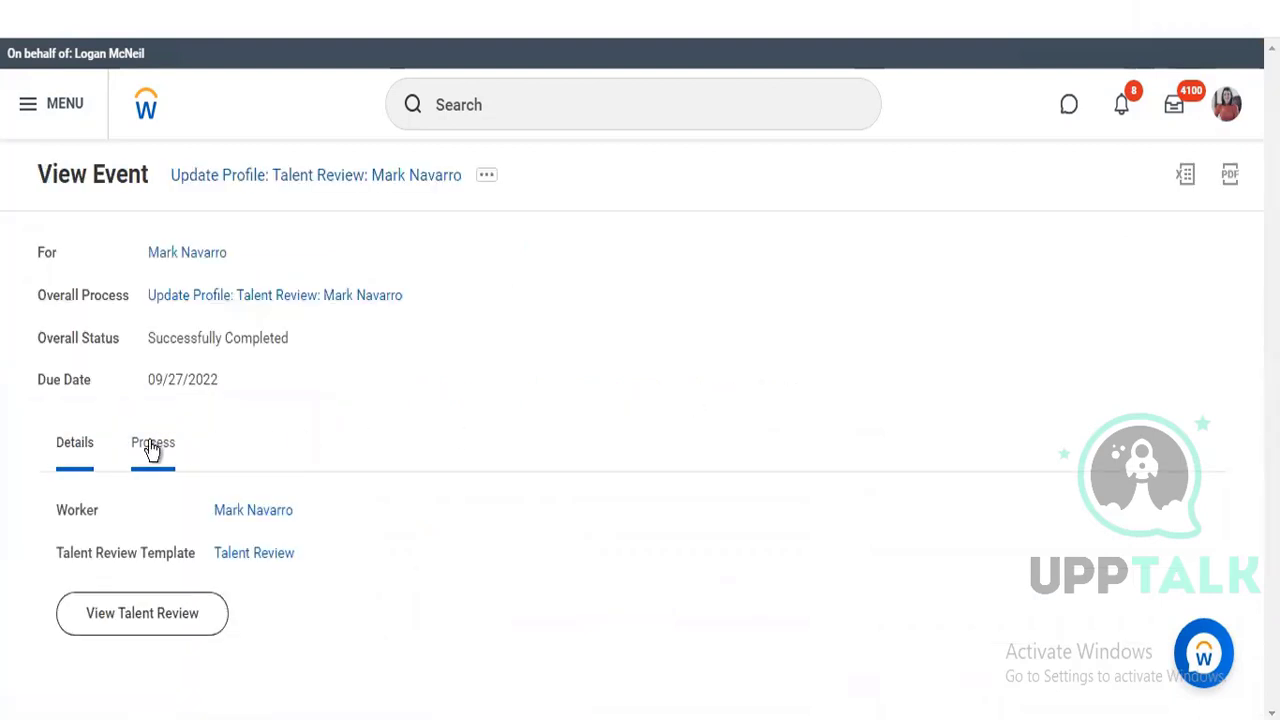
scroll(683, 357, "down", 1)
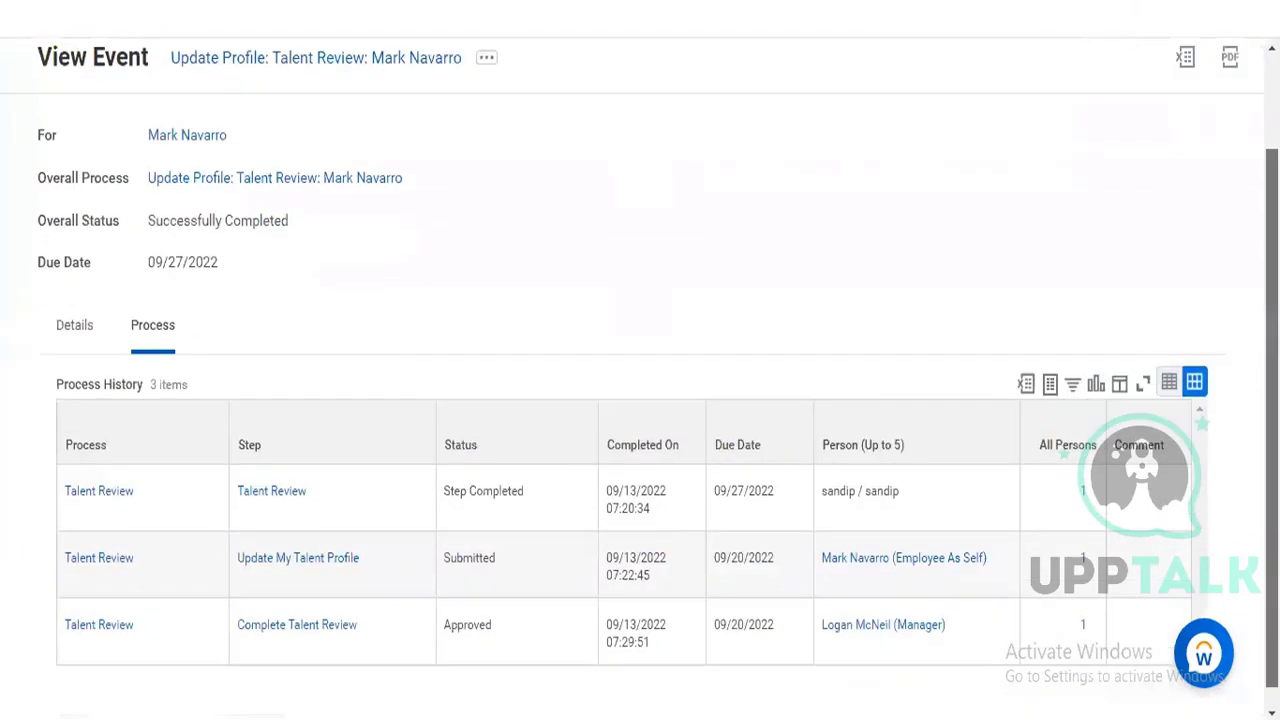
left_click_drag(1272, 400, 1272, 418)
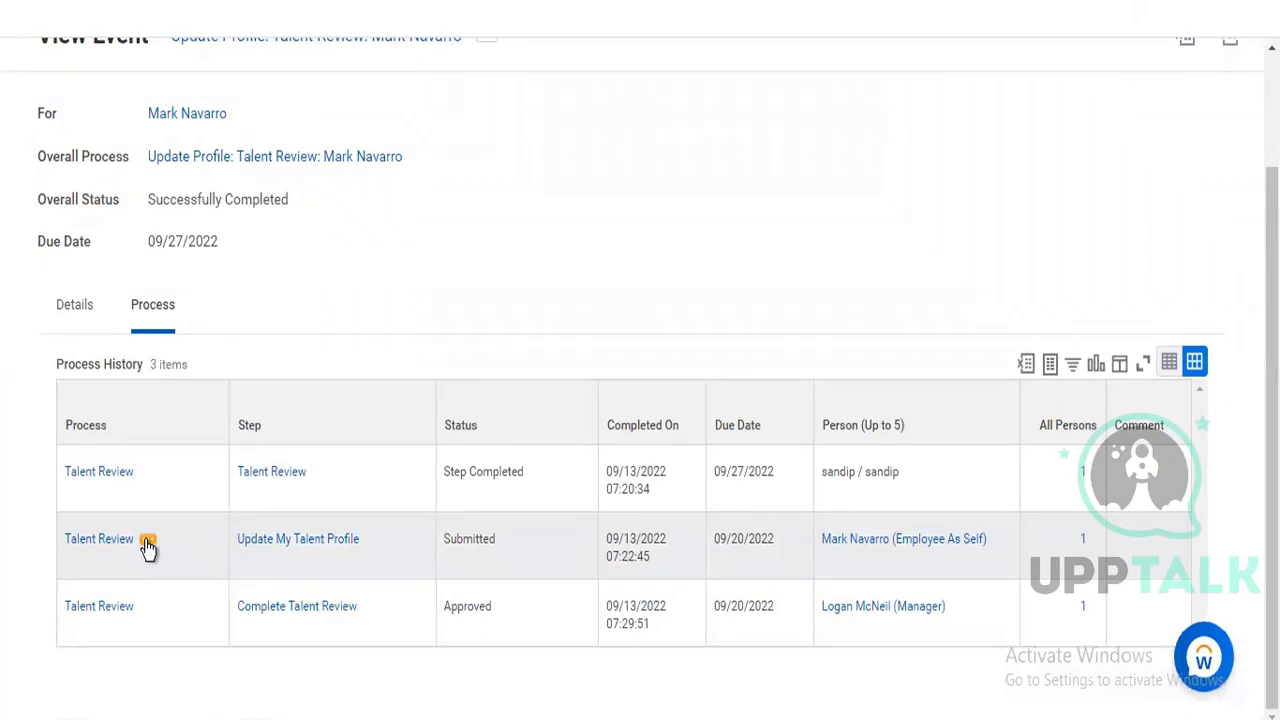
Check the business process actions offered for the Update My Talent Profile and Complete Talent Review entries in the process history.
left_click(147, 544)
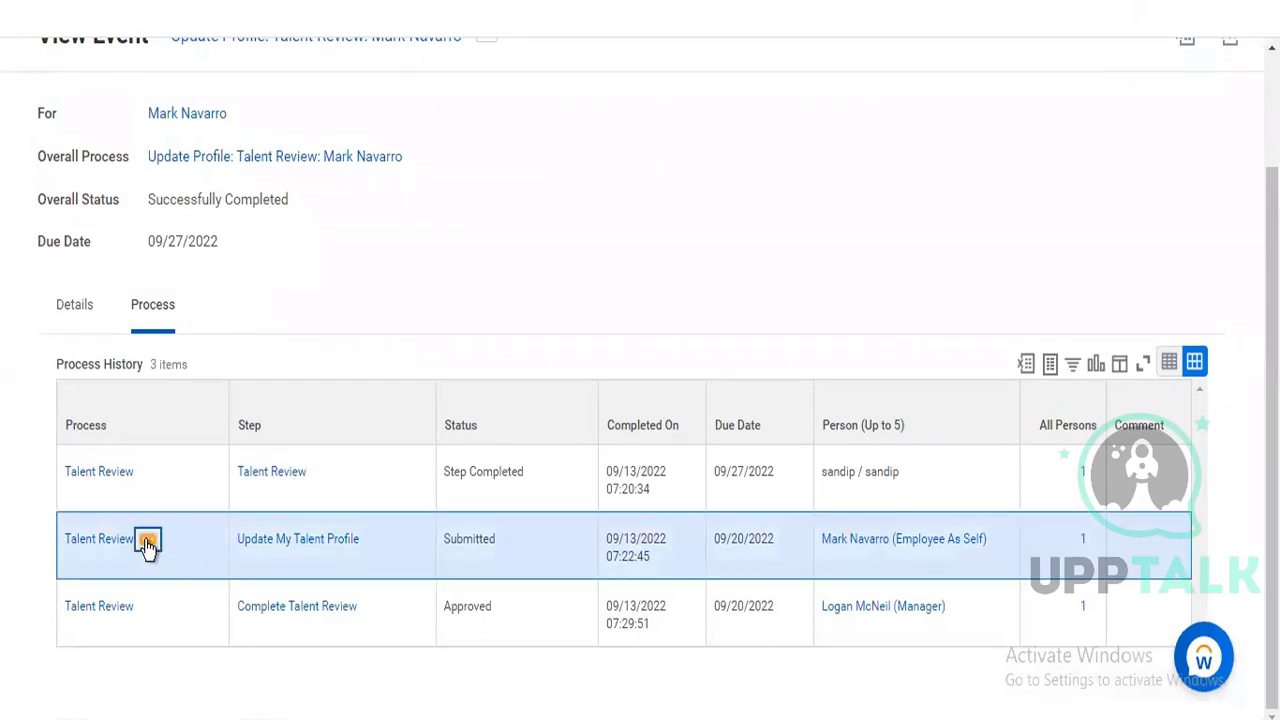
mouse_move(256, 408)
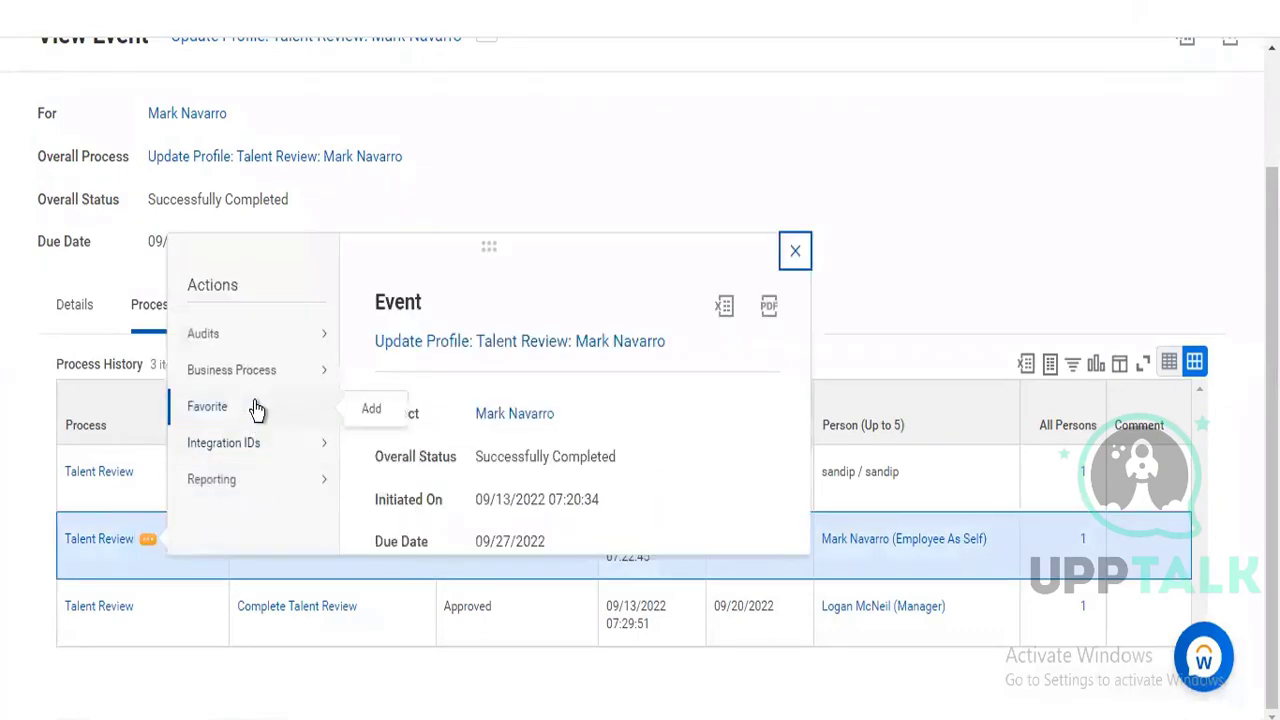
mouse_move(261, 373)
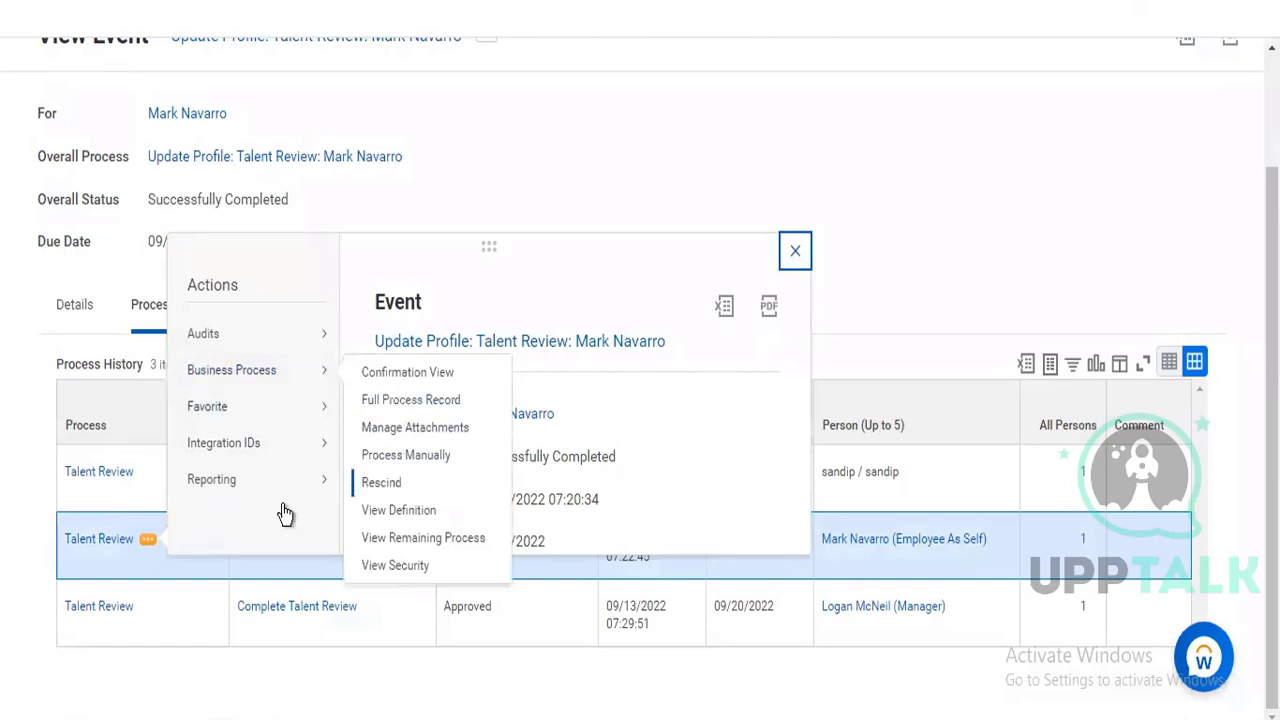
mouse_move(152, 613)
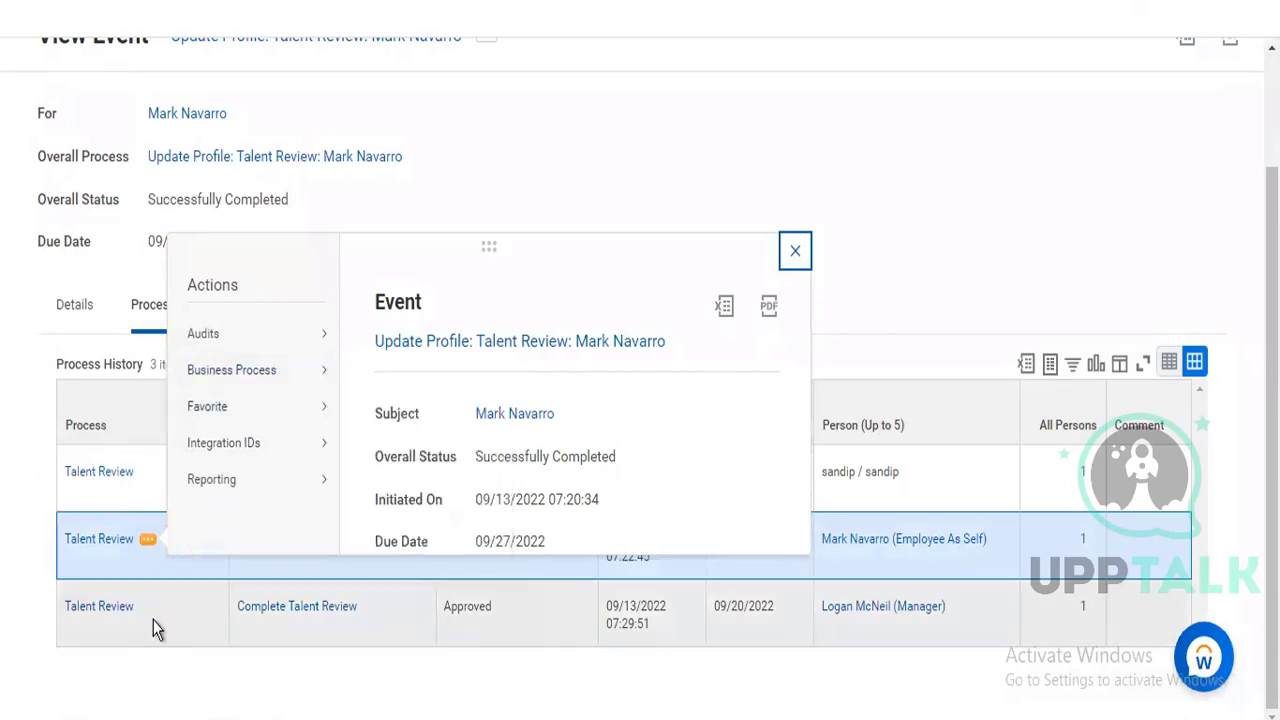
left_click(150, 610)
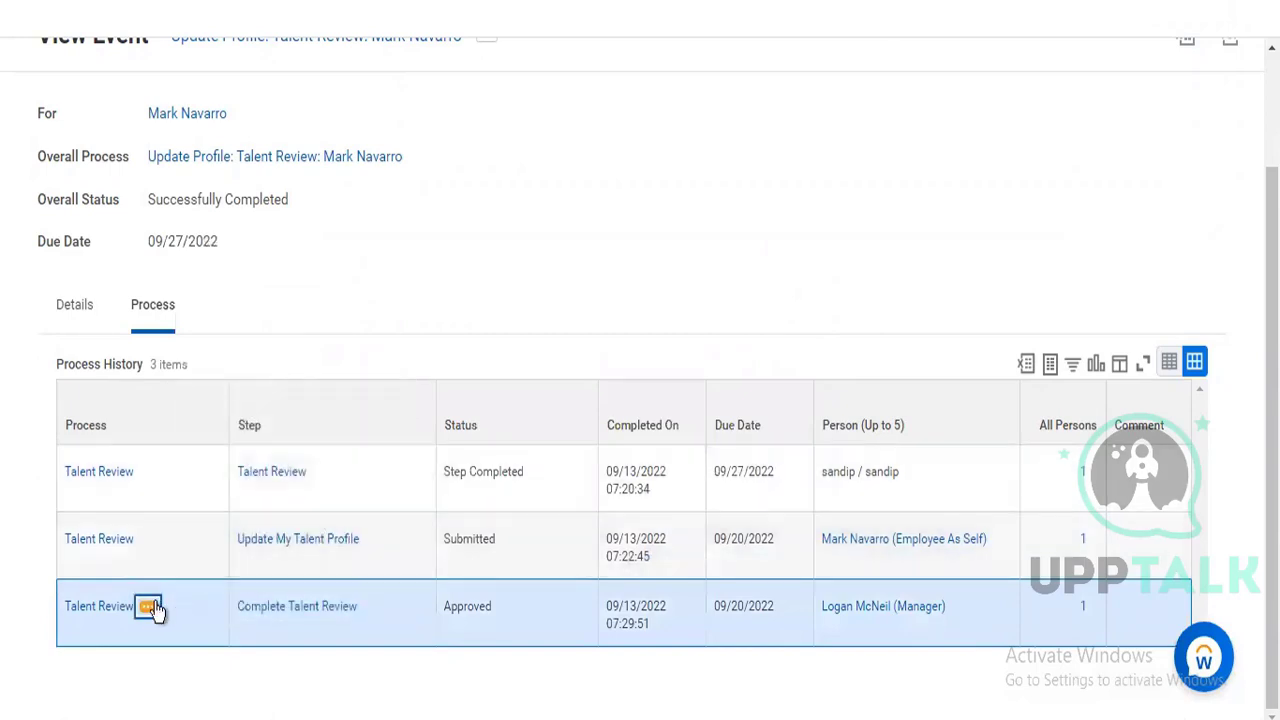
left_click(150, 607)
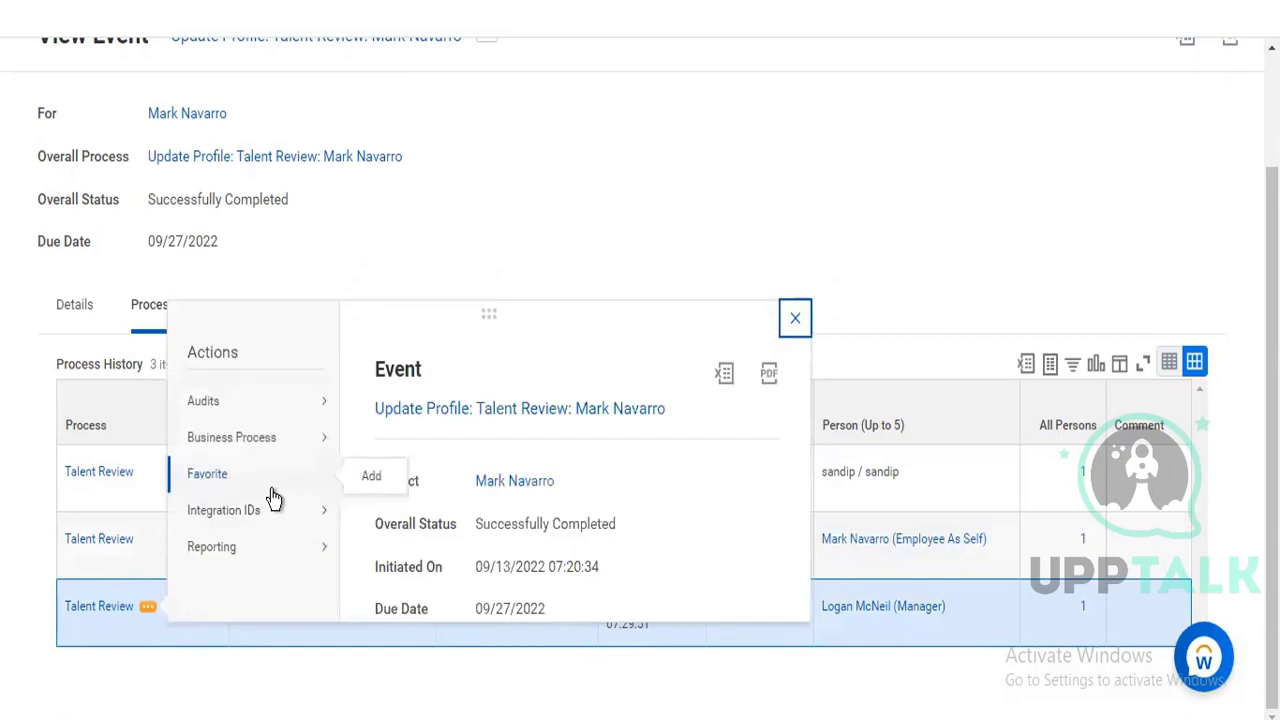
mouse_move(292, 440)
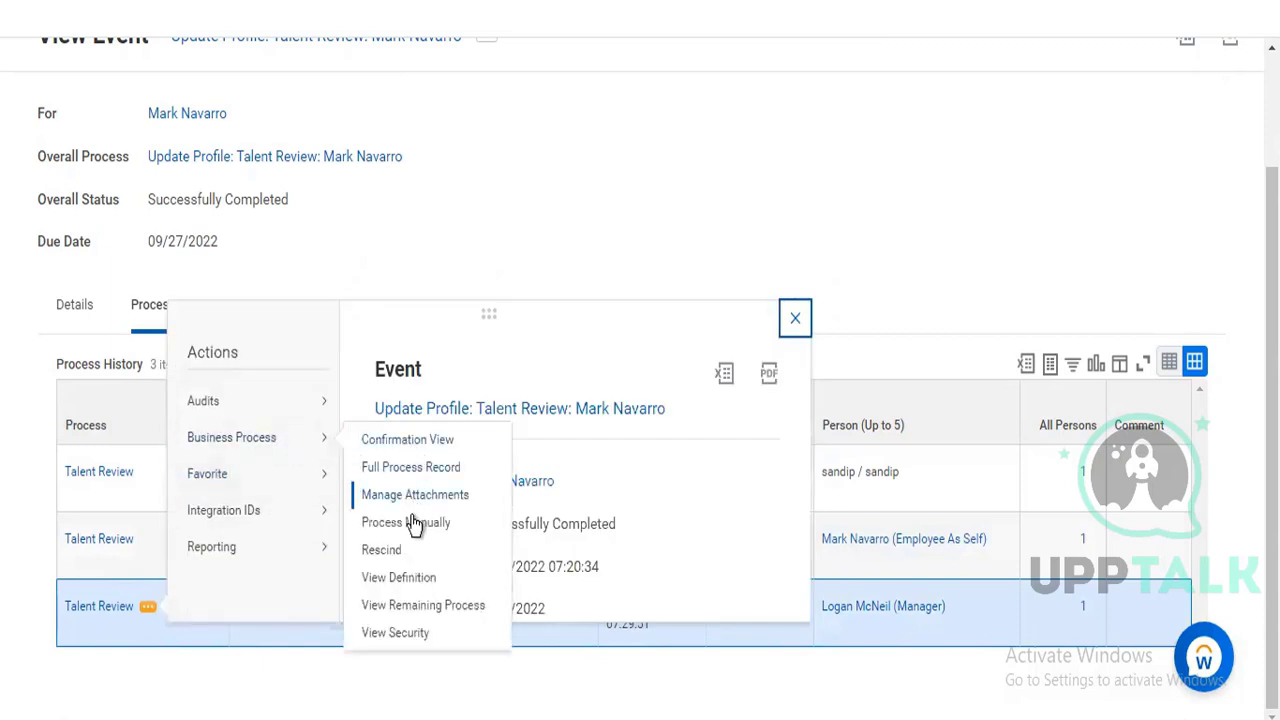